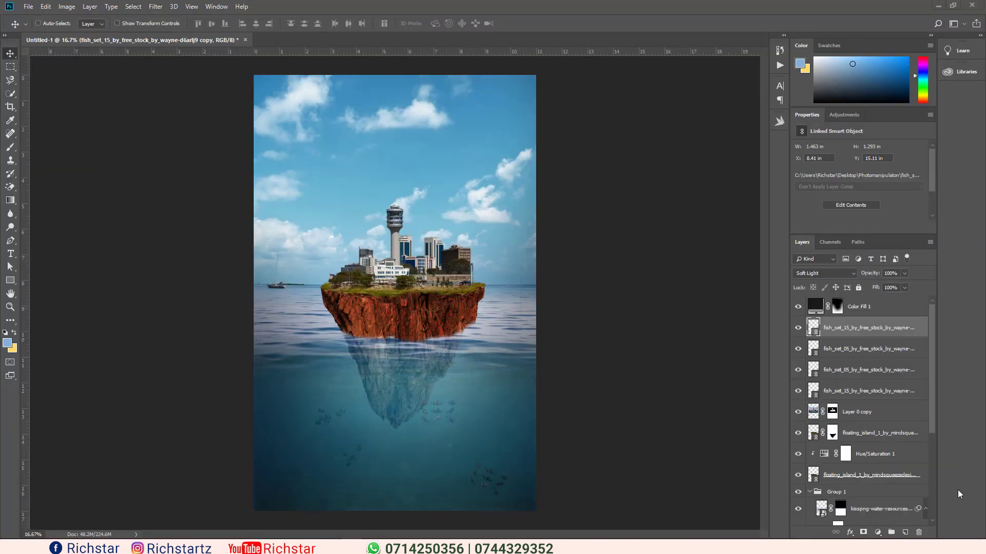
- Scroll through the layer stack of the finished floating-island composite
scroll(871, 415, "down", 5)
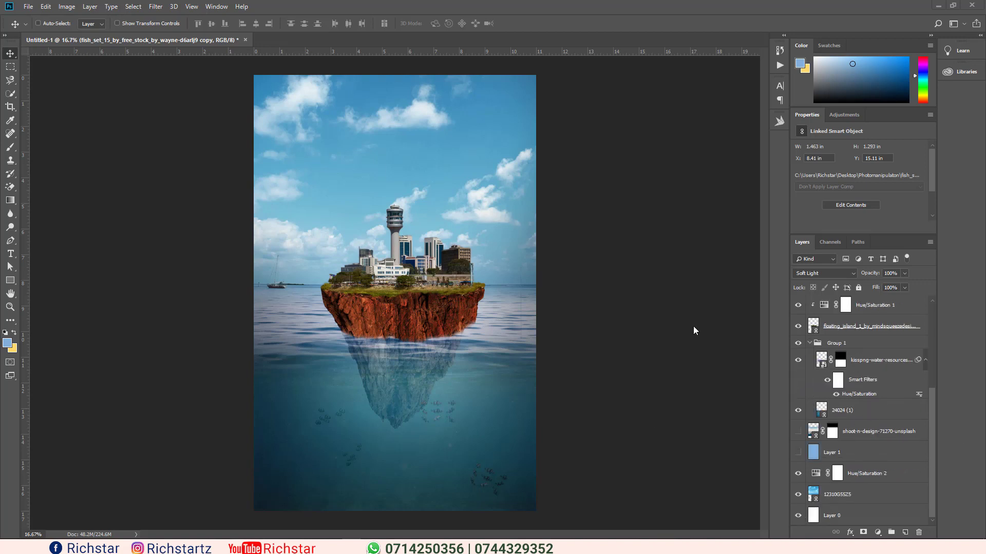
- Close the old composite without saving and create a blank Tabloid document (11 x 17 in, 300 ppi, portrait)
left_click(245, 40)
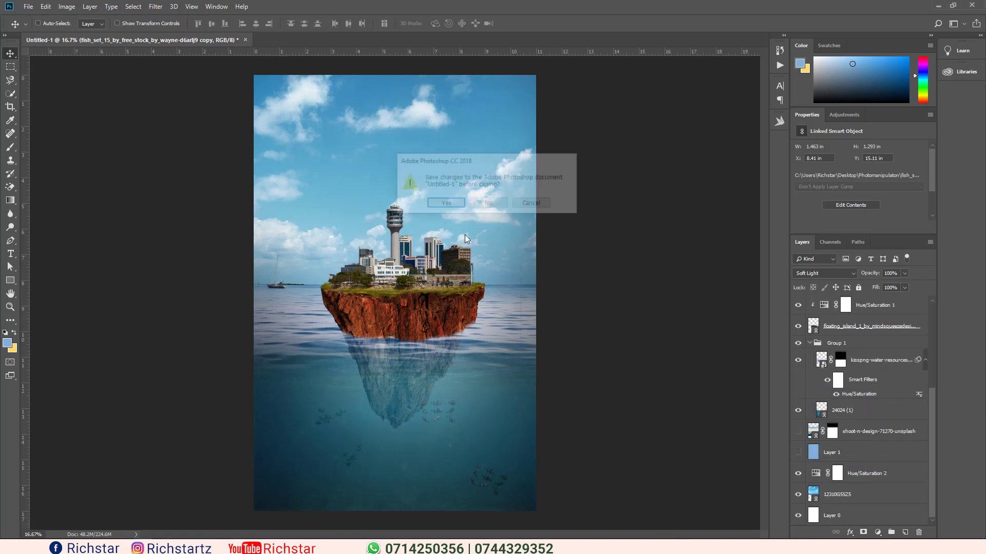
left_click(484, 207)
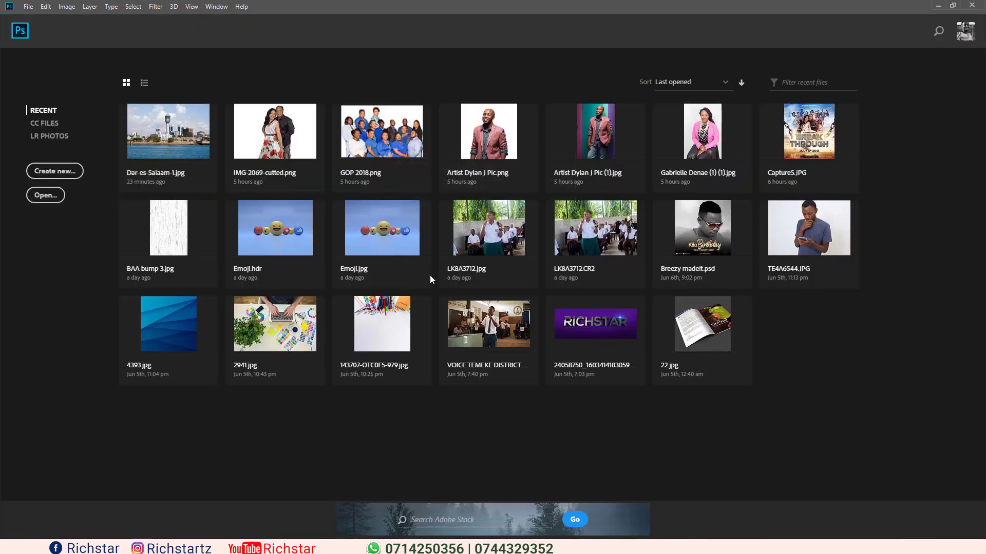
left_click(62, 177)
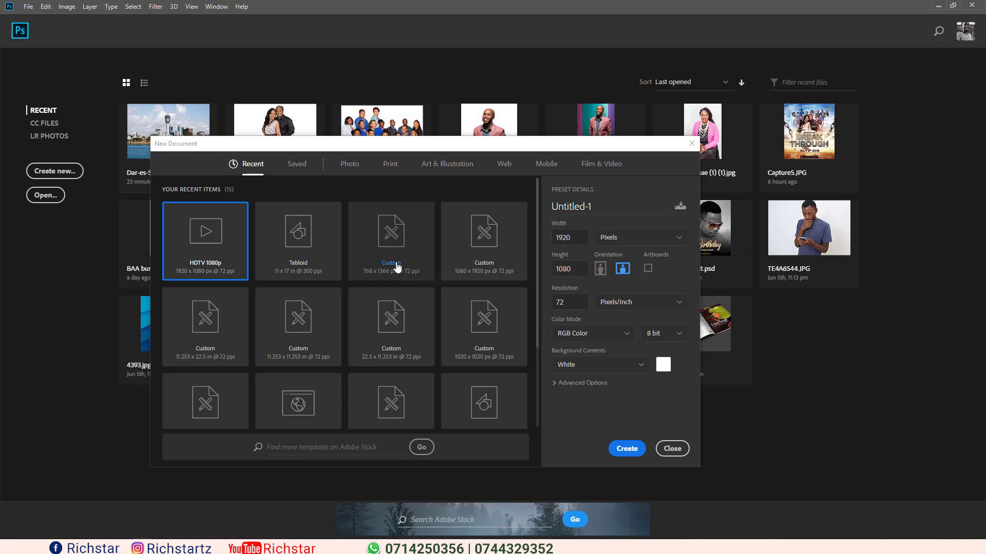
left_click(303, 231)
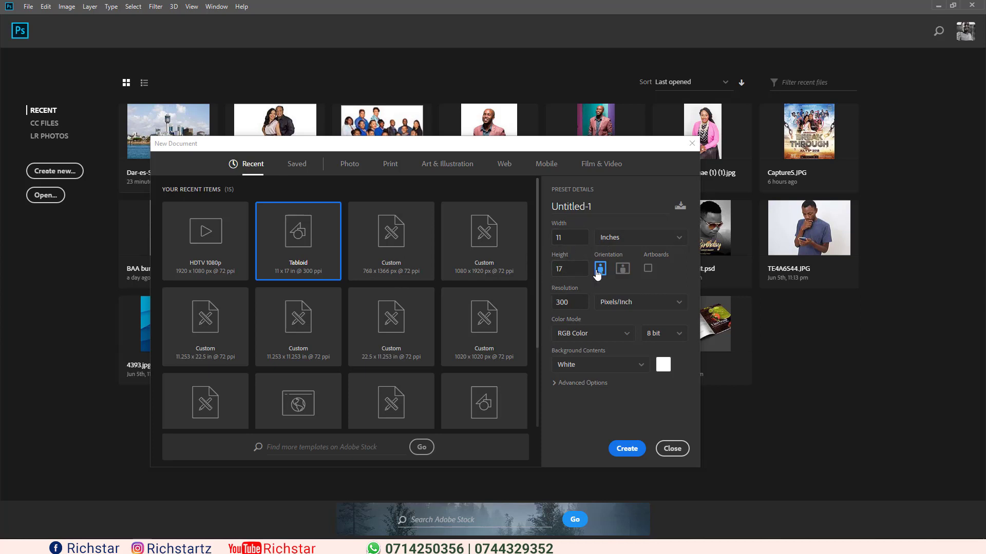
left_click(631, 449)
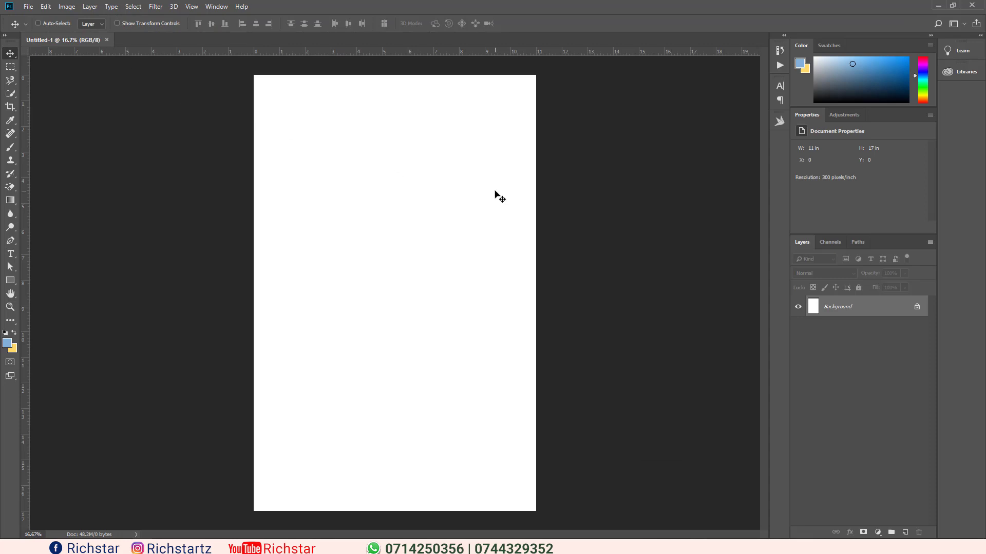
- Place 24024 (1) from Desktop > Photomanipulaton as a linked layer at the page bottom
left_click(29, 7)
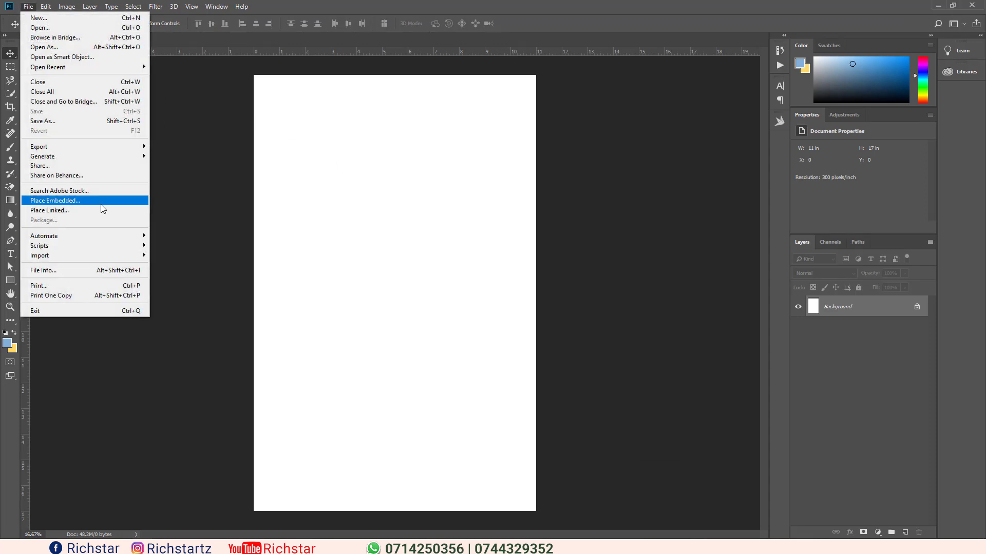
left_click(78, 210)
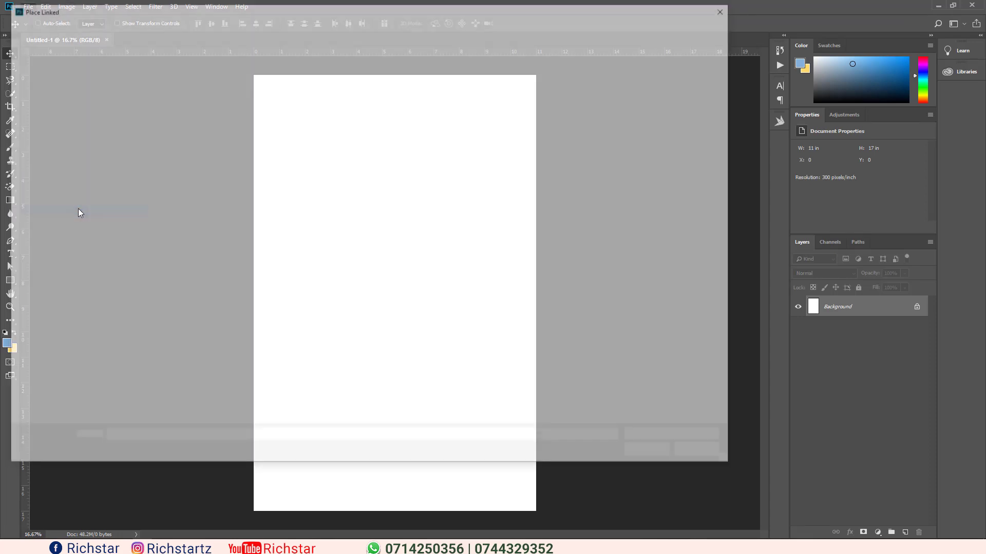
left_click(48, 77)
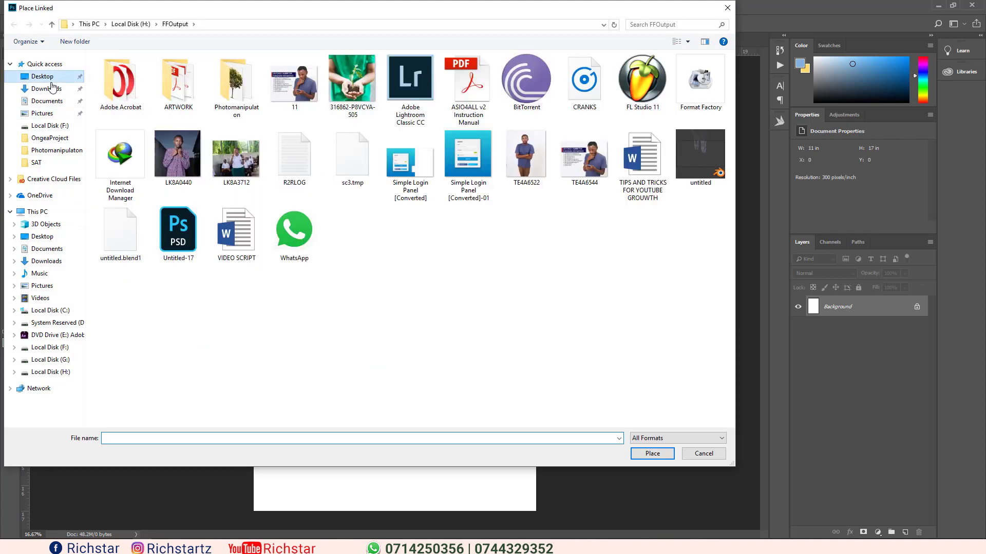
double_click(242, 100)
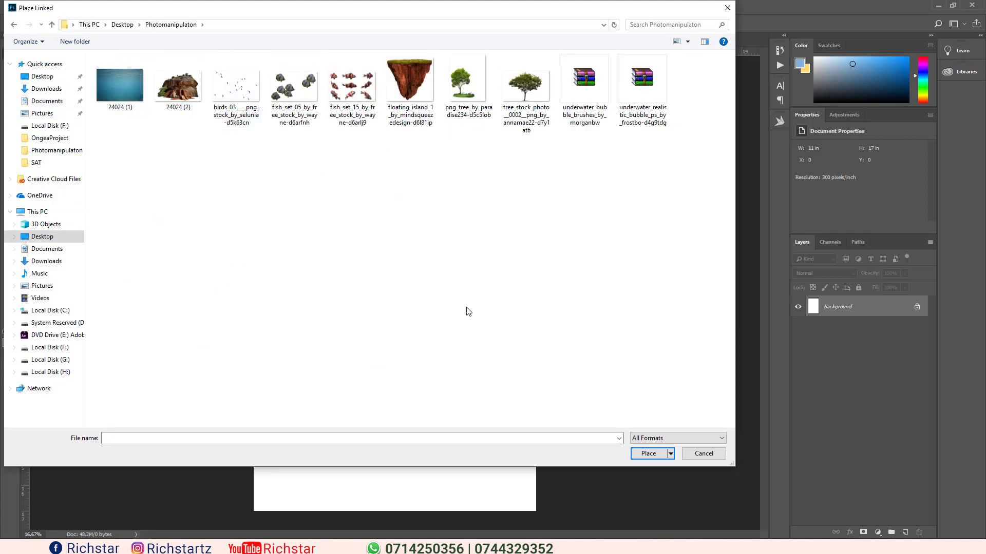
double_click(136, 97)
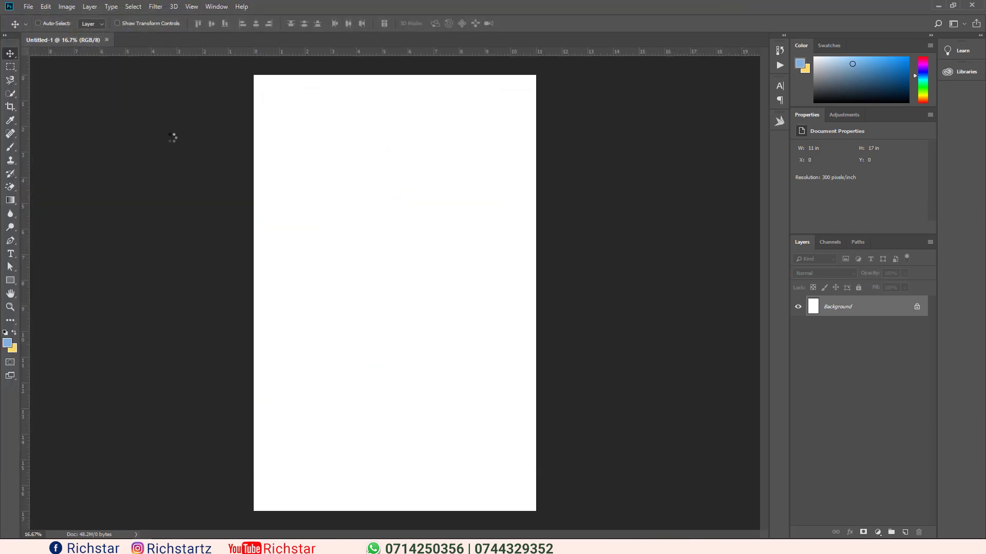
left_click_drag(429, 226, 432, 351)
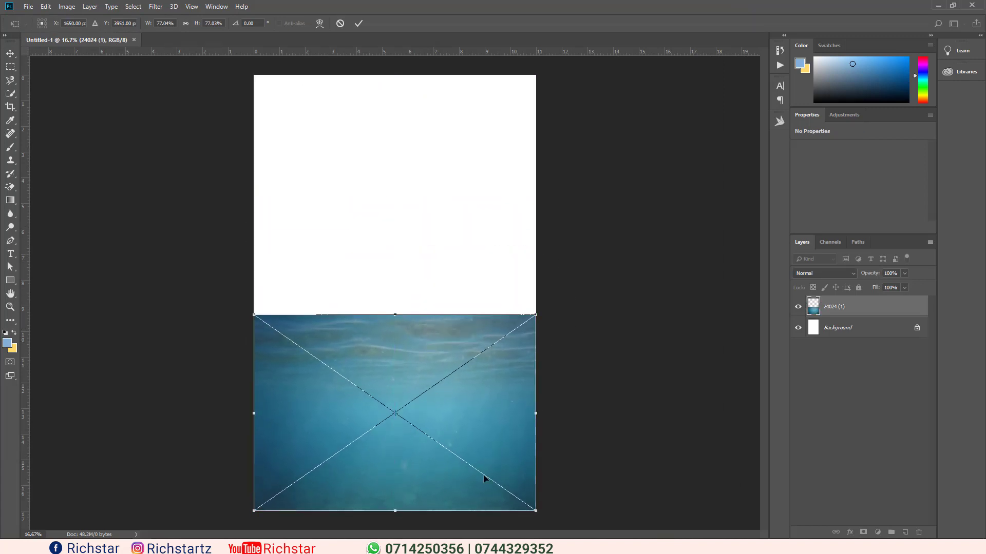
left_click(359, 23)
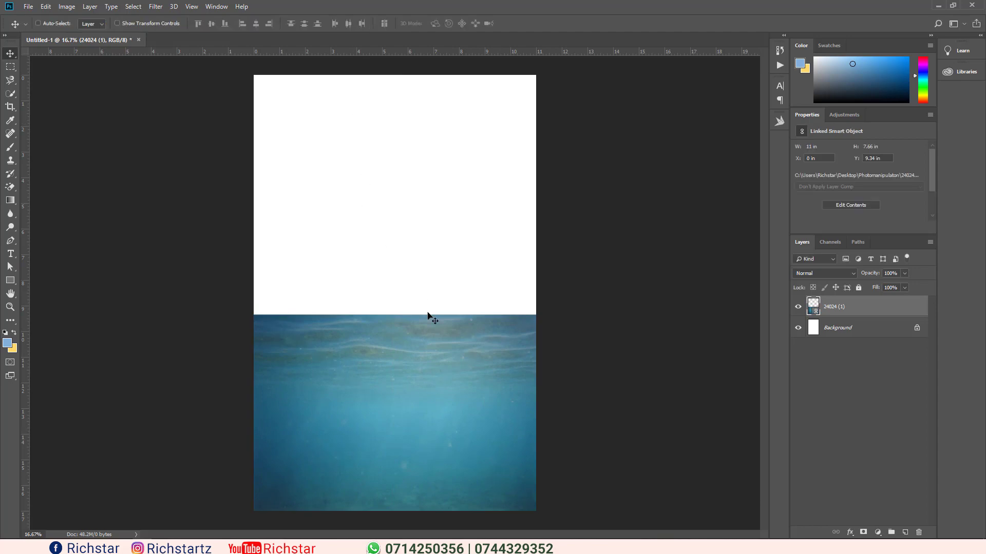
- Place the kisspng sea-waves image from Pictures as a linked layer across mid-page
left_click(28, 7)
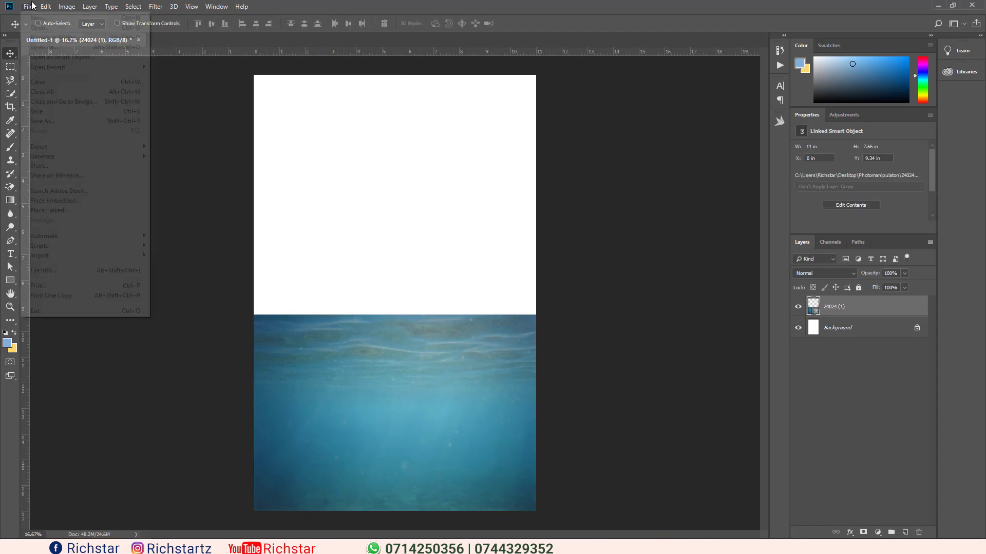
left_click(78, 210)
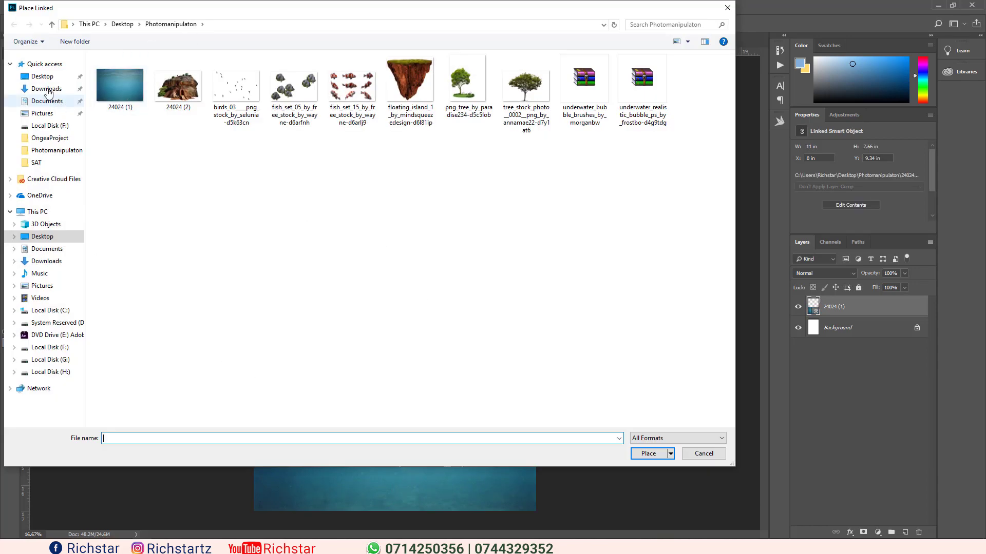
left_click(42, 113)
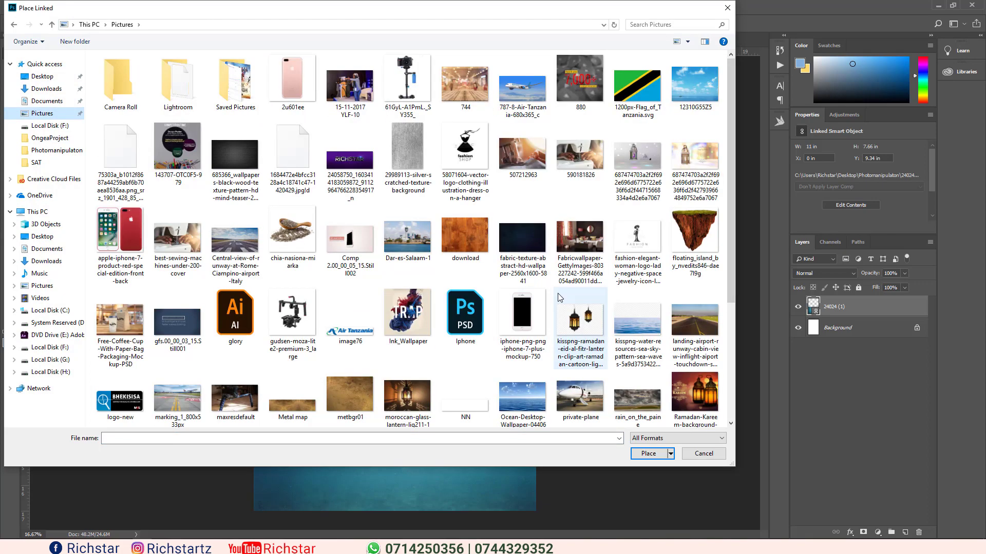
left_click(645, 326)
double_click(645, 322)
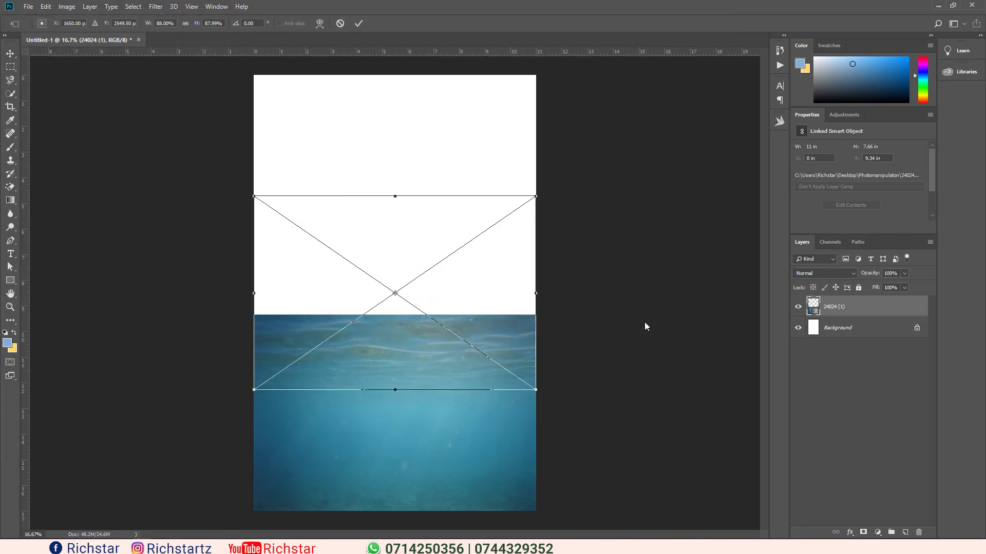
left_click_drag(444, 331, 443, 316)
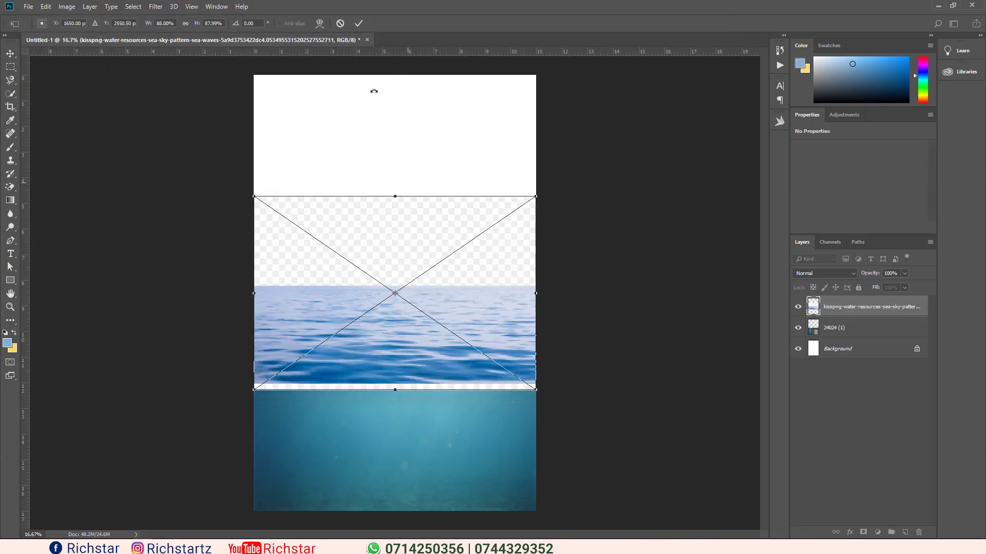
left_click(359, 23)
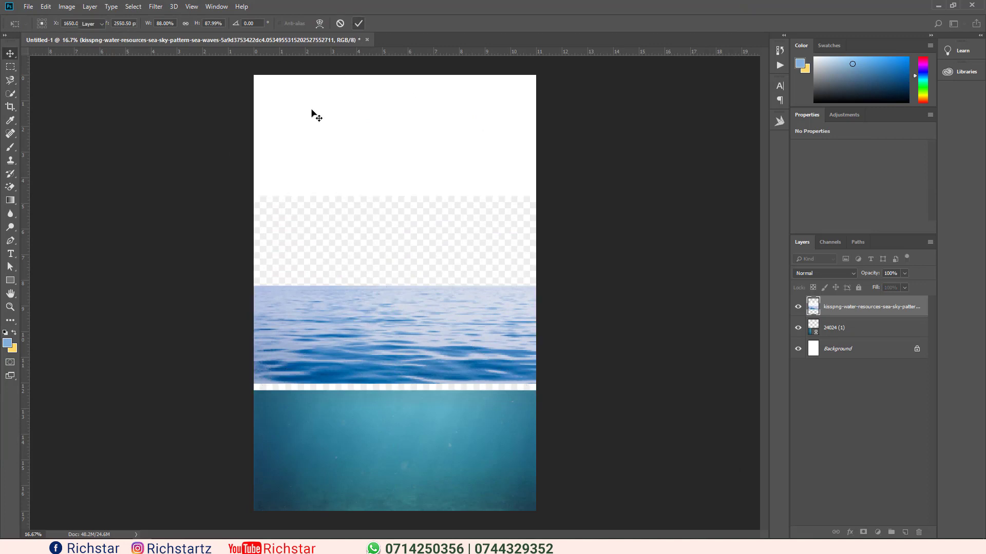
left_click(10, 67)
- Mask the sea layer to a rectangular waves band, convert it to a smart object, and add a mask
left_click_drag(254, 290, 542, 384)
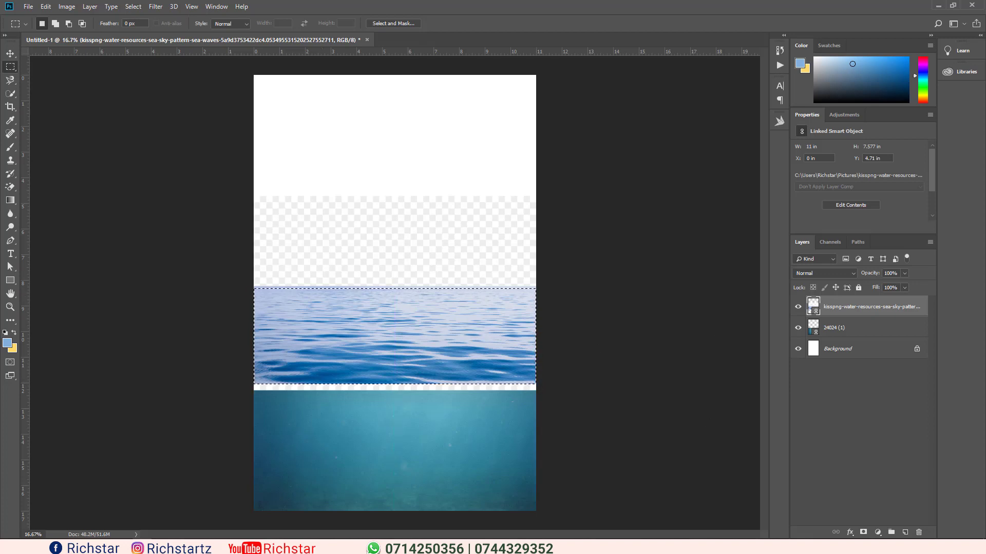
left_click(863, 533)
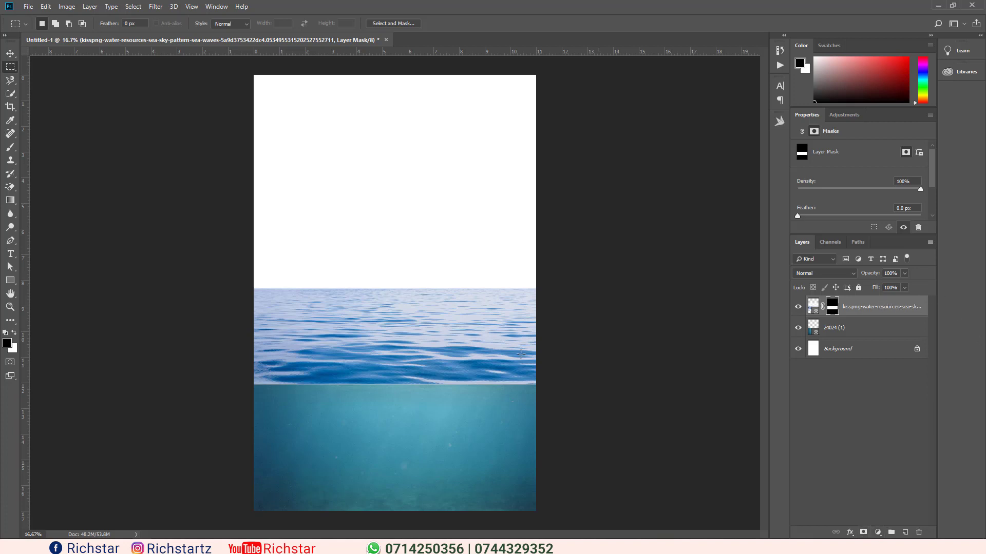
right_click(856, 309)
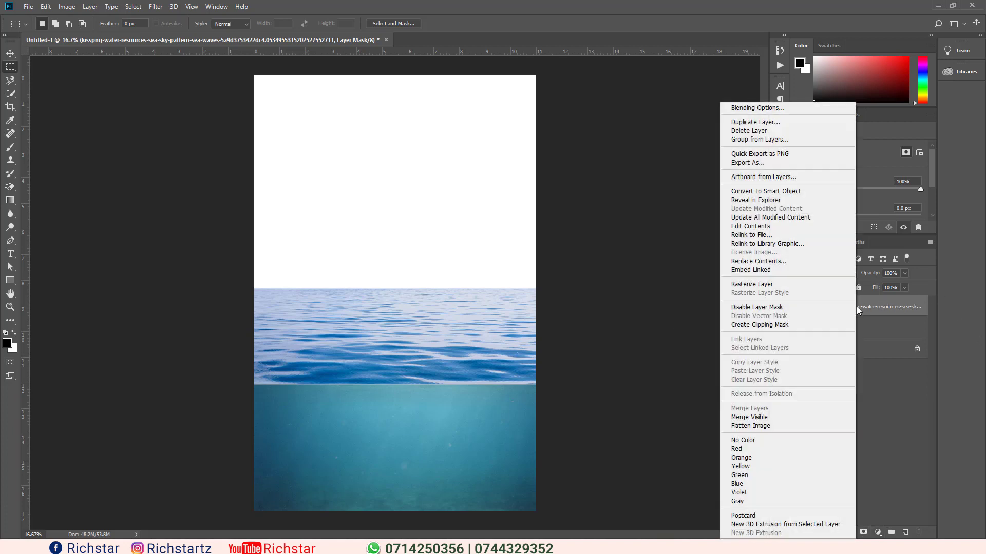
left_click(773, 191)
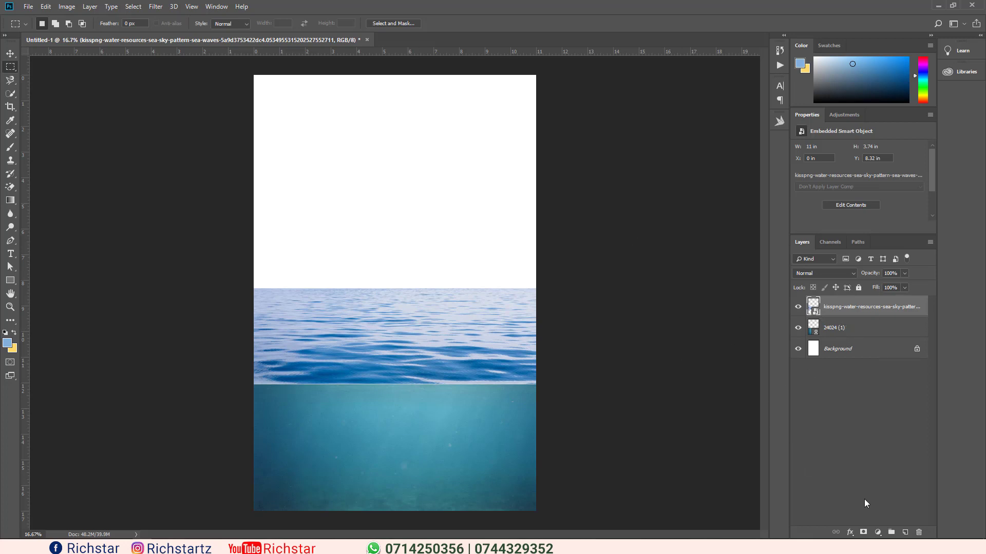
left_click(864, 532)
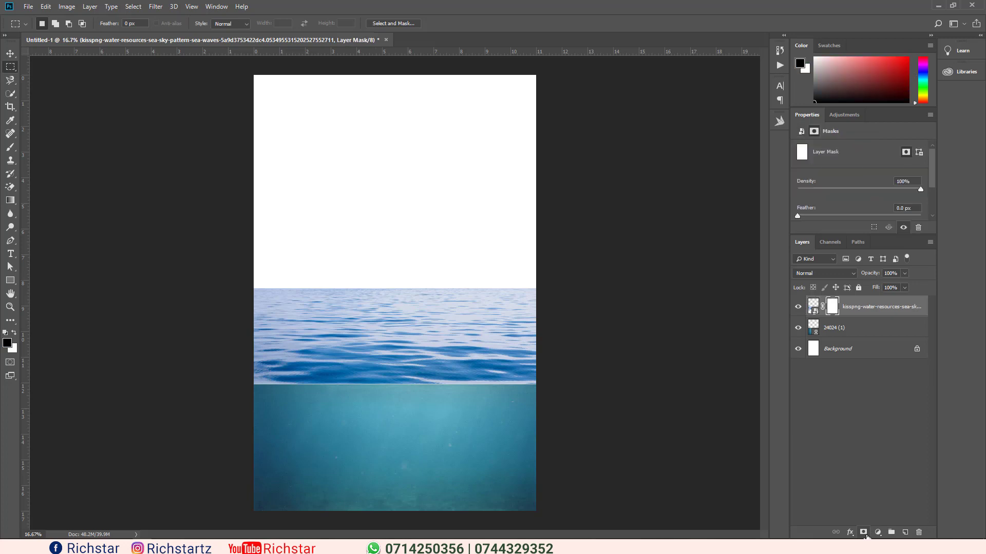
- Drag a black-to-white mask gradient so the waves' lower edge fades into the underwater photo
left_click(10, 200)
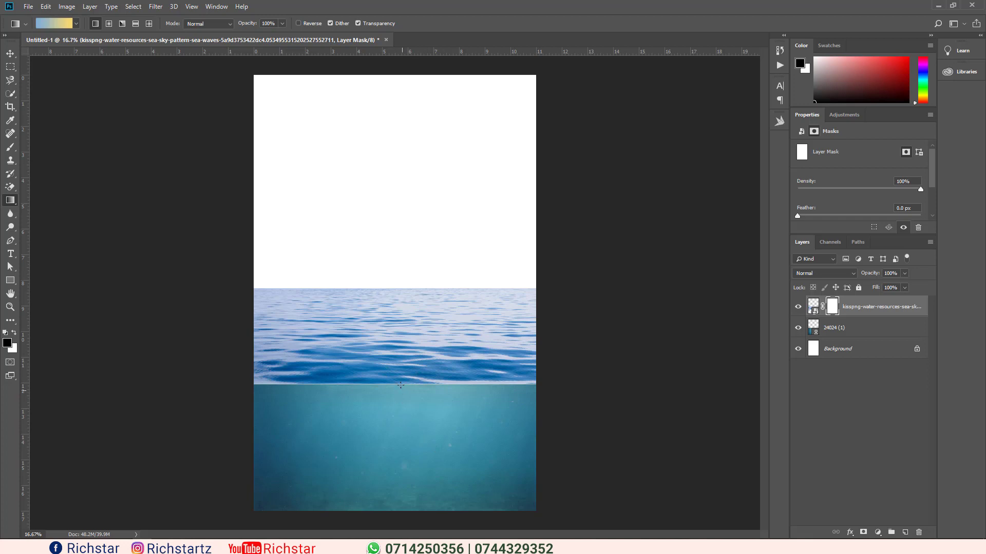
left_click_drag(401, 389, 406, 305)
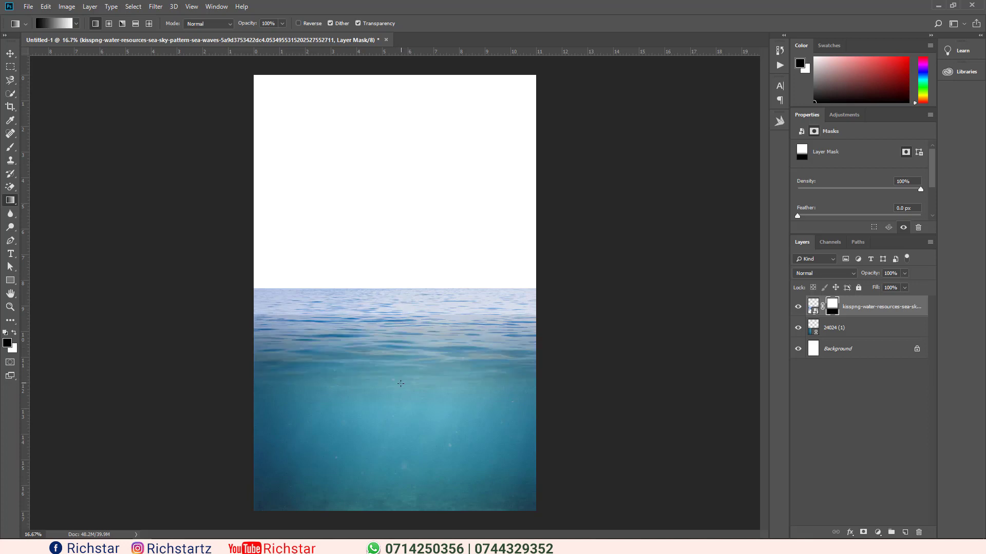
left_click_drag(397, 409, 393, 357)
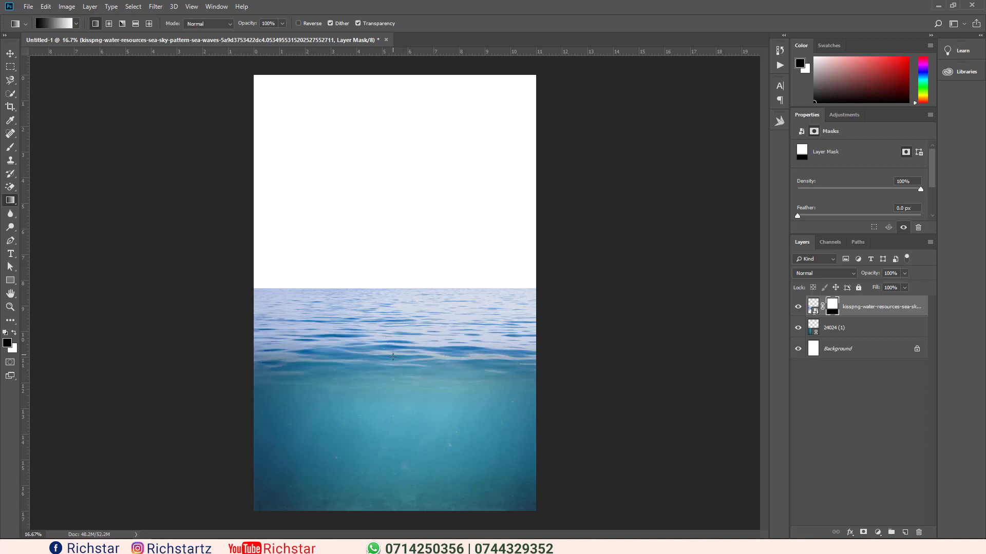
- Reconvert the sea layer to a smart object with a fresh mask and gradient-fade its top edge
right_click(861, 308)
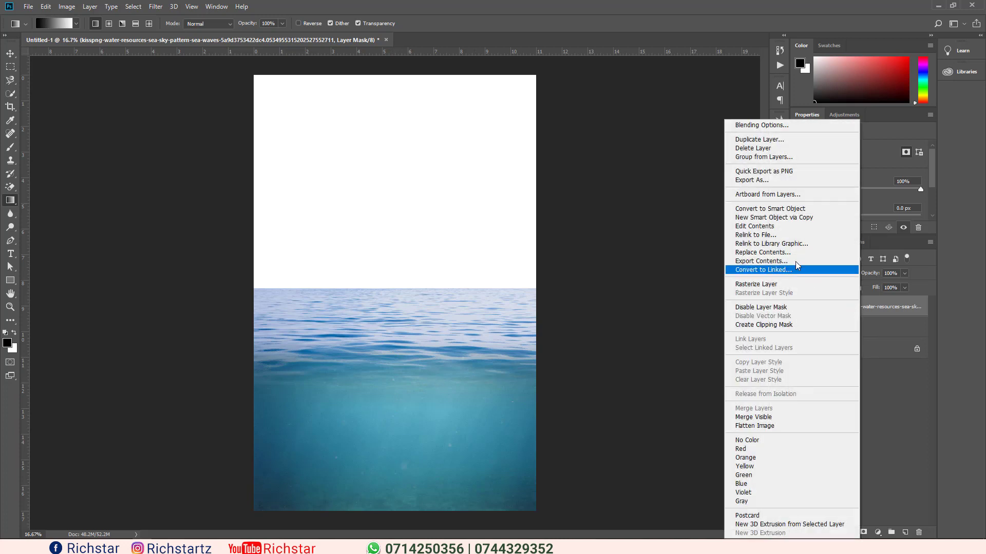
left_click(779, 211)
left_click(863, 532)
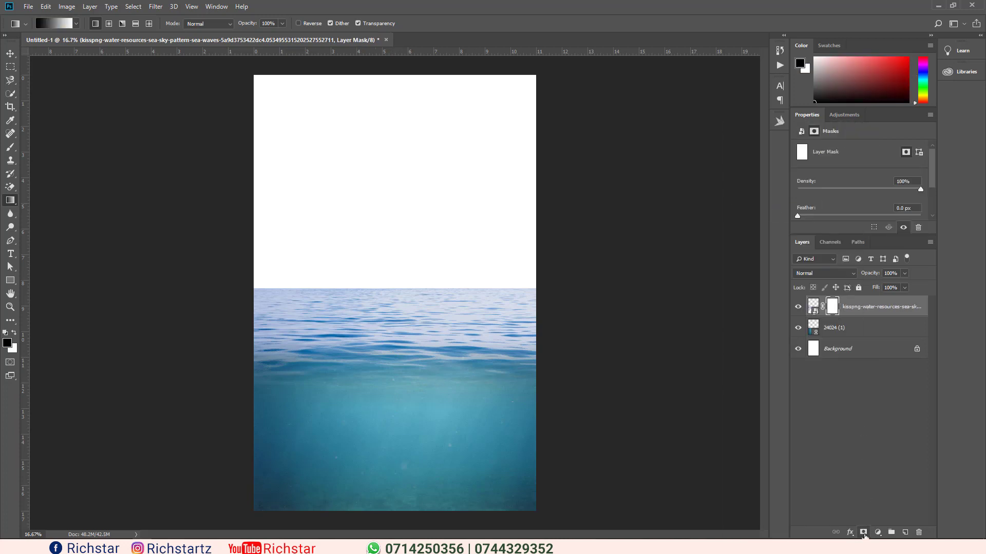
left_click_drag(400, 282, 393, 331)
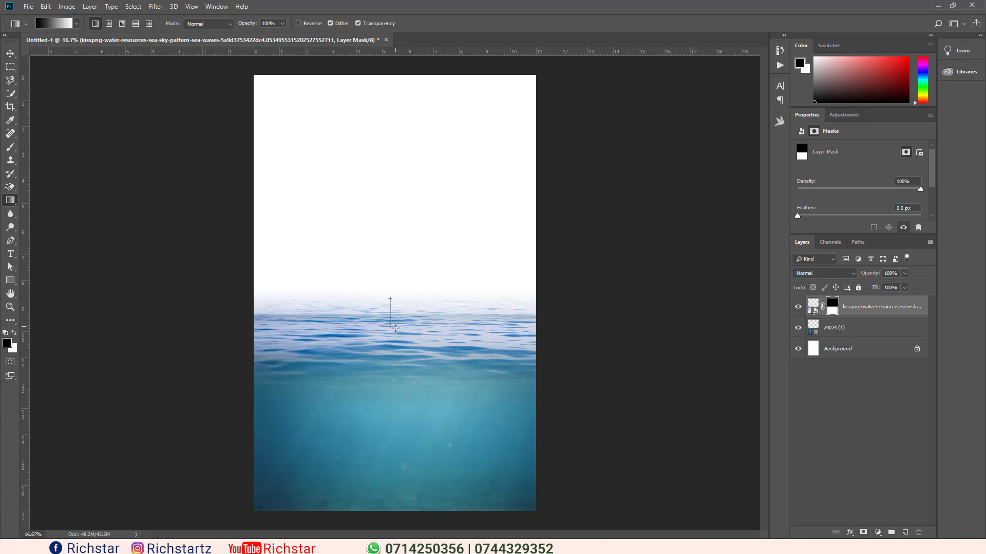
left_click_drag(394, 287, 398, 307)
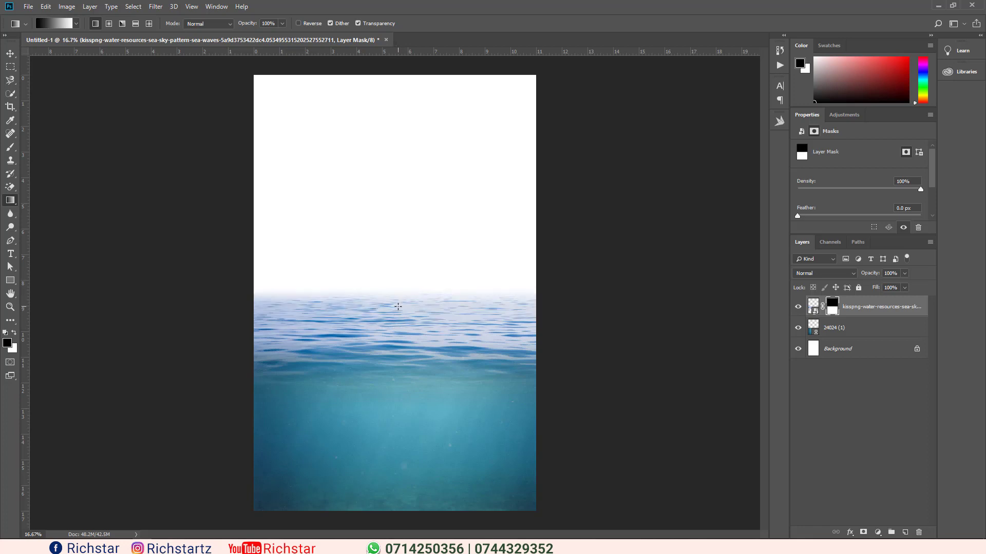
- Unlock the Background as Layer 0 and group both sea layers as WATER with a blue label
left_click(858, 308)
left_click(917, 354)
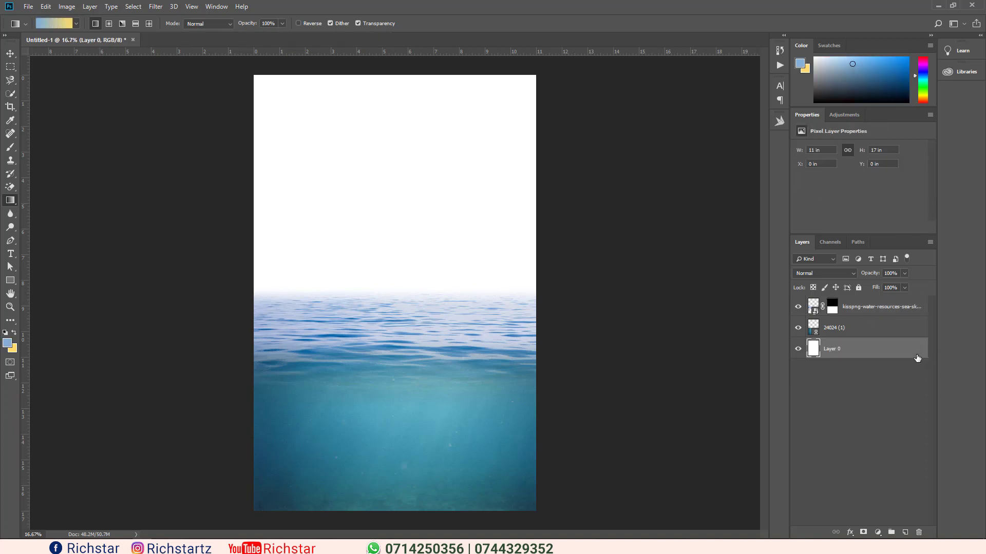
left_click(855, 329)
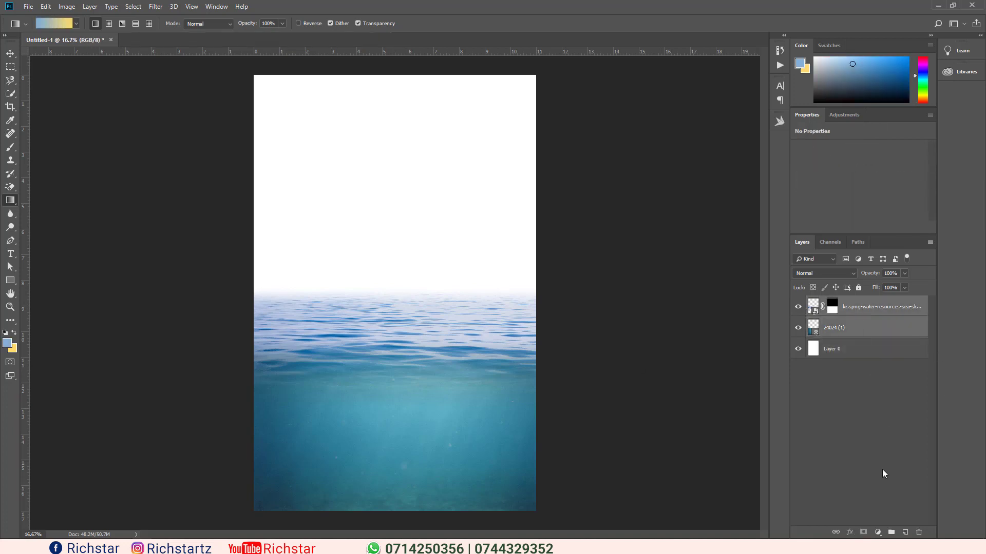
left_click(891, 532)
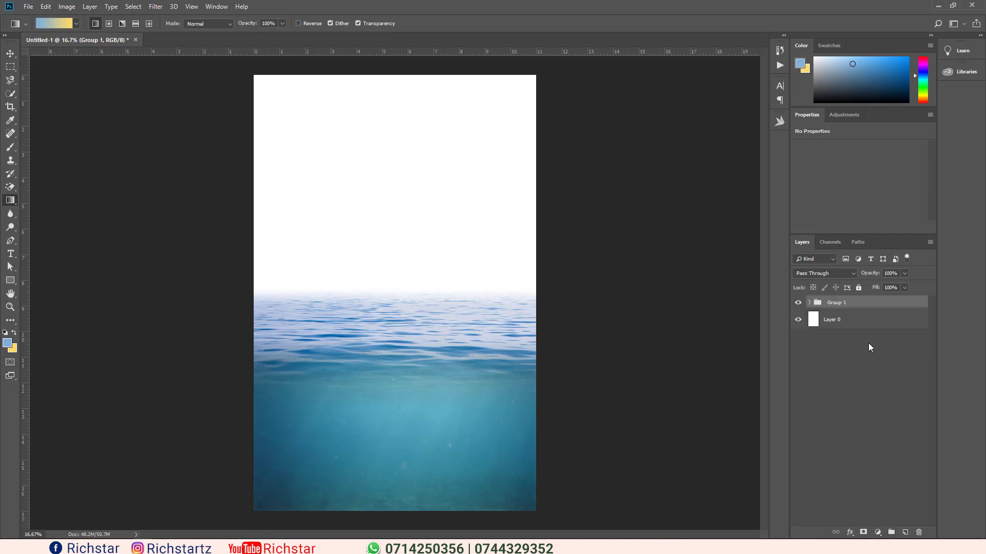
double_click(842, 305)
type("WATER")
key("Return")
right_click(842, 308)
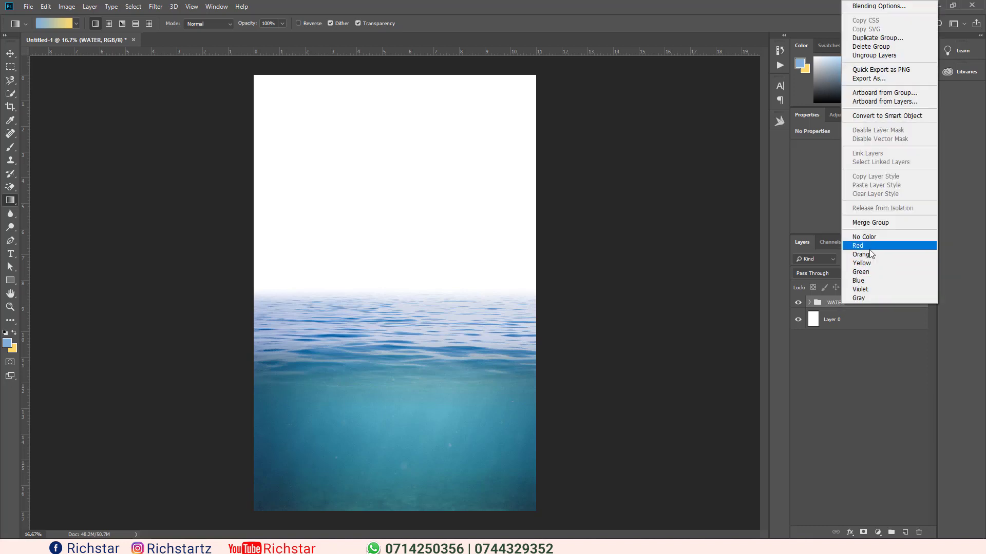
left_click(858, 280)
left_click(845, 369)
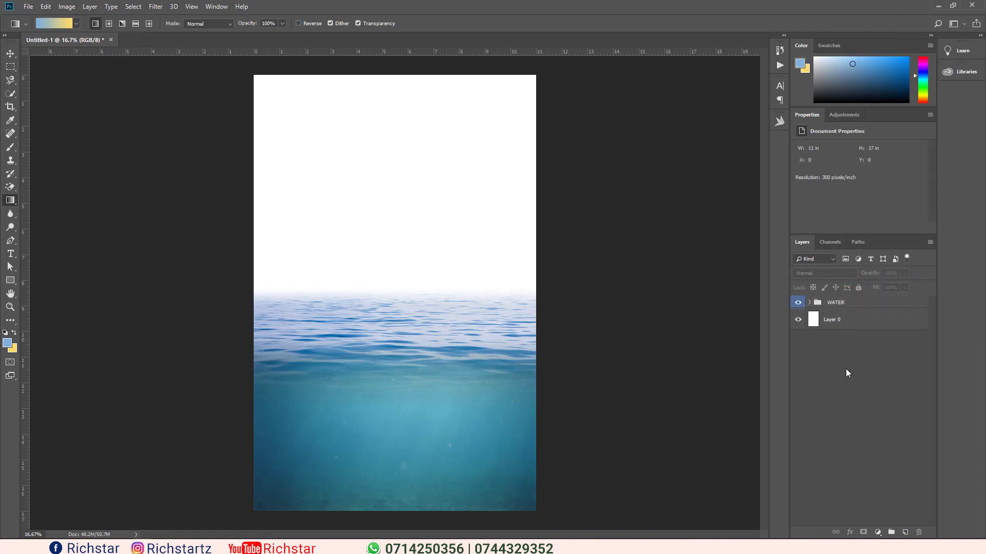
- Place the floating_island image as a linked layer, slightly enlarged and straddling the horizon
left_click(11, 53)
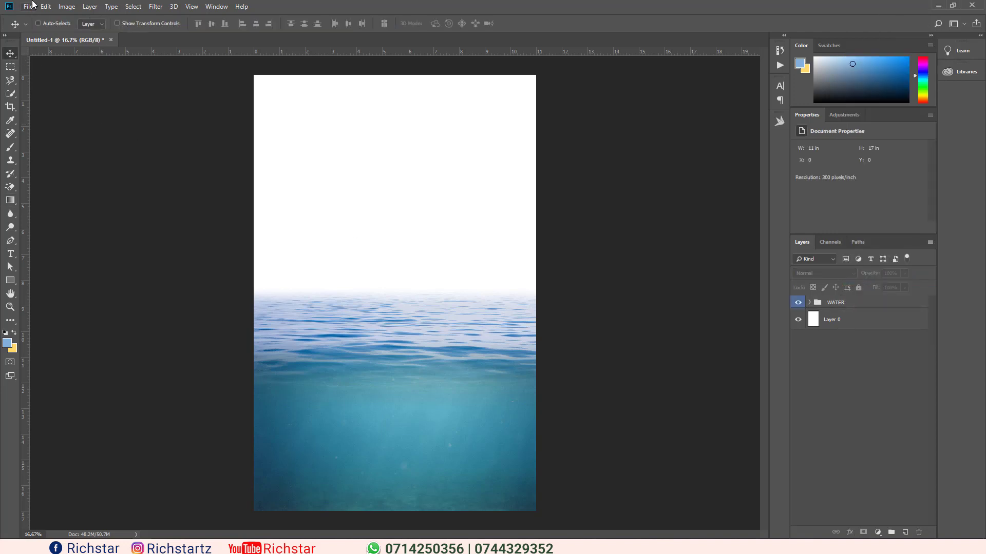
left_click(29, 7)
left_click(78, 211)
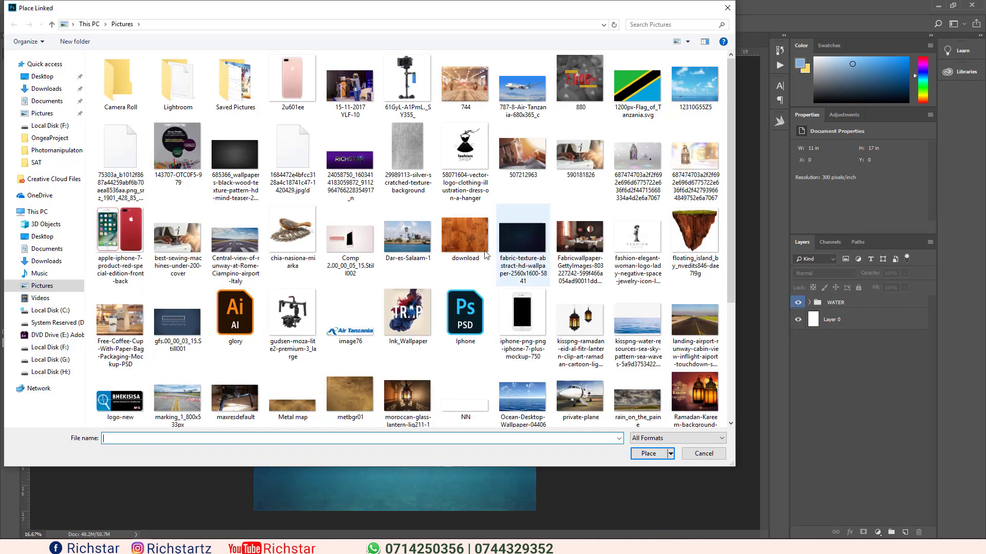
left_click(53, 150)
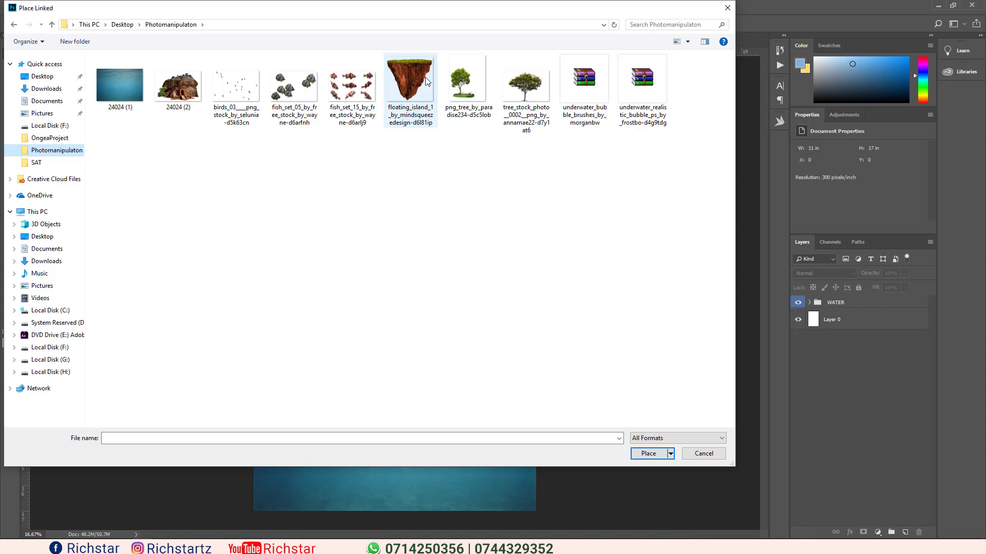
double_click(426, 82)
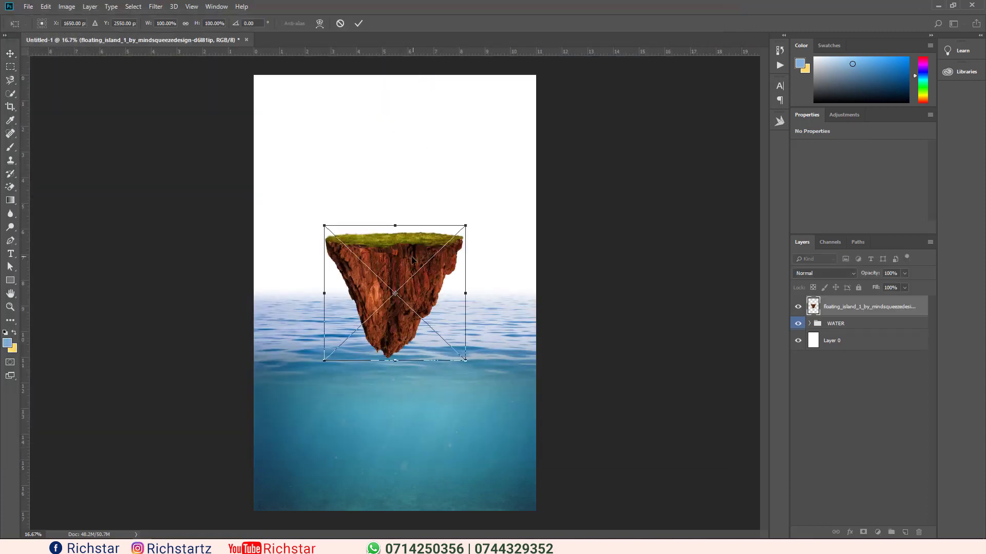
left_click_drag(412, 259, 412, 311)
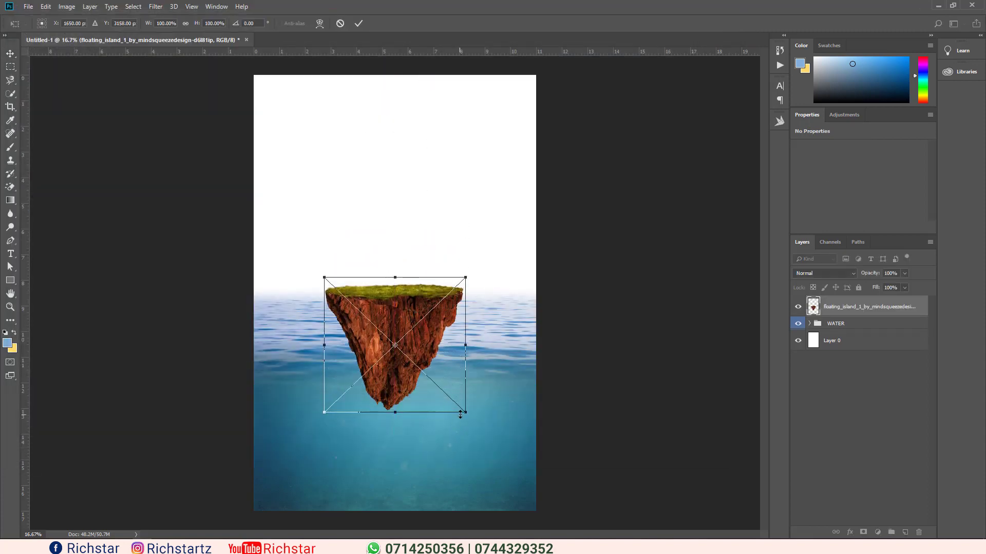
left_click_drag(466, 414, 479, 425)
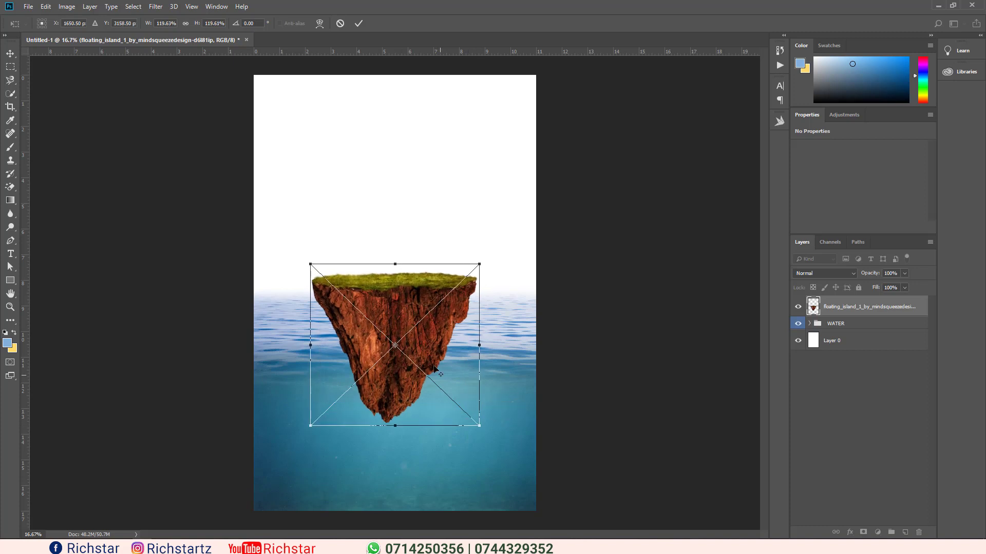
left_click_drag(419, 337, 429, 336)
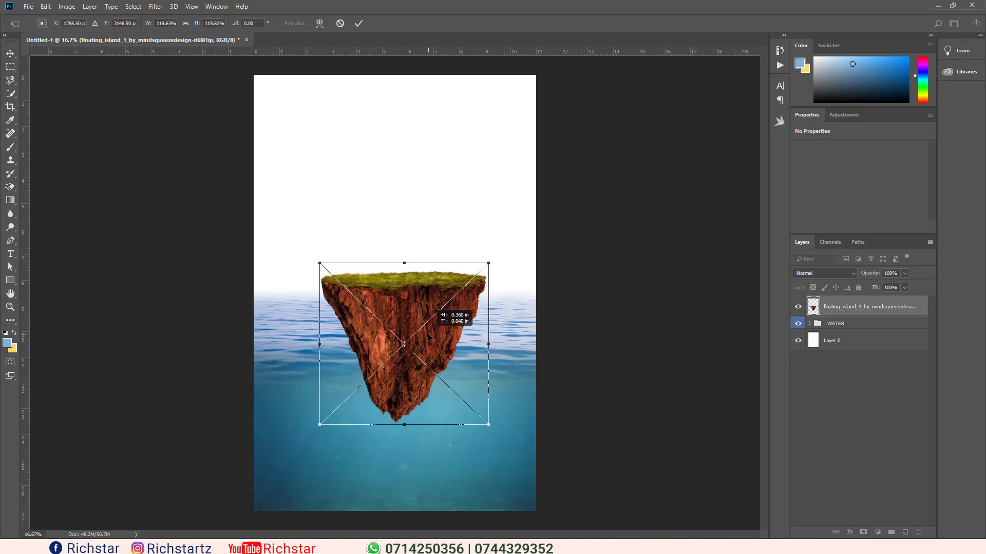
left_click(359, 23)
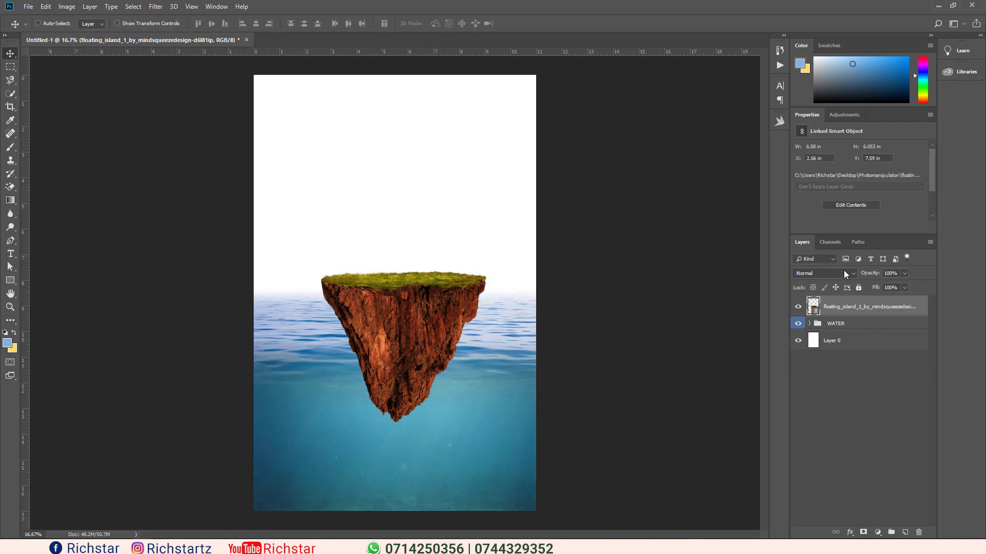
- Duplicate the island layer, hide the top copy, and select the lower copy
left_click_drag(841, 308, 907, 533)
left_click(799, 308)
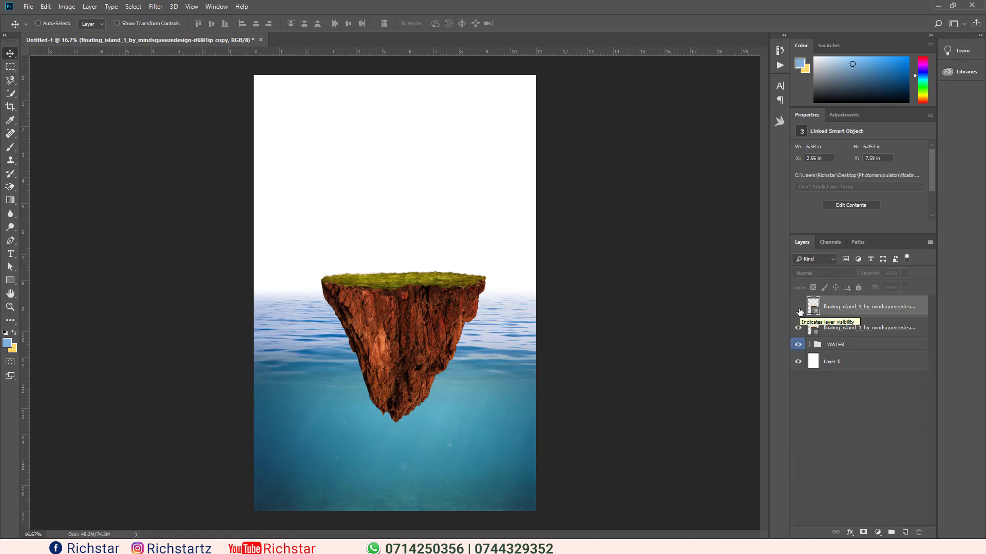
left_click(834, 330)
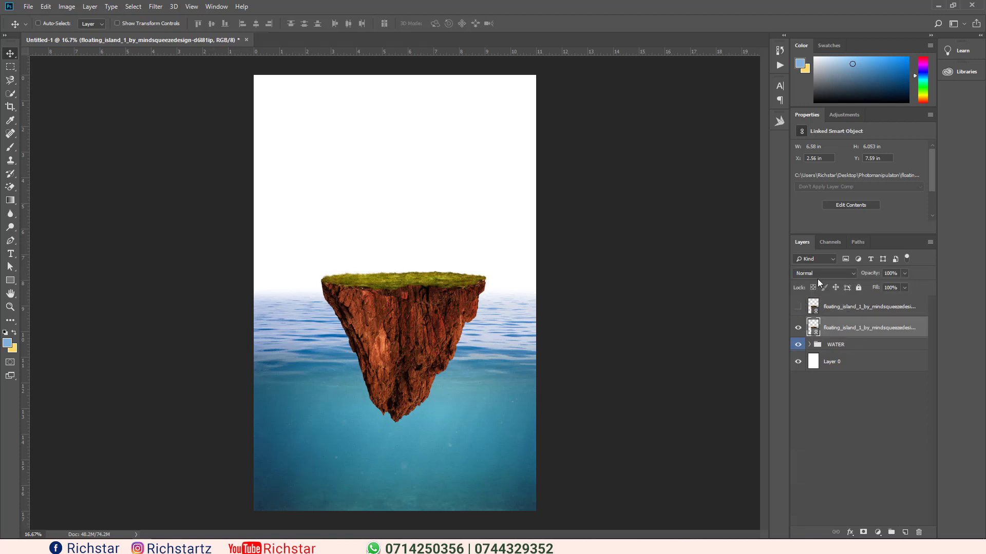
- Set the lower island copy to Soft Light and lower its Hue/Saturation saturation to about -66
left_click(816, 274)
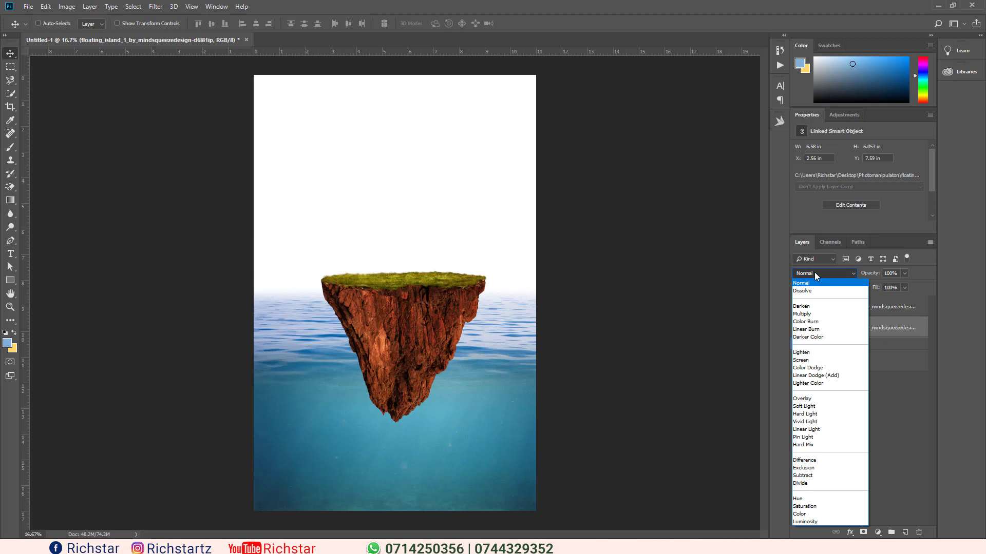
left_click(813, 406)
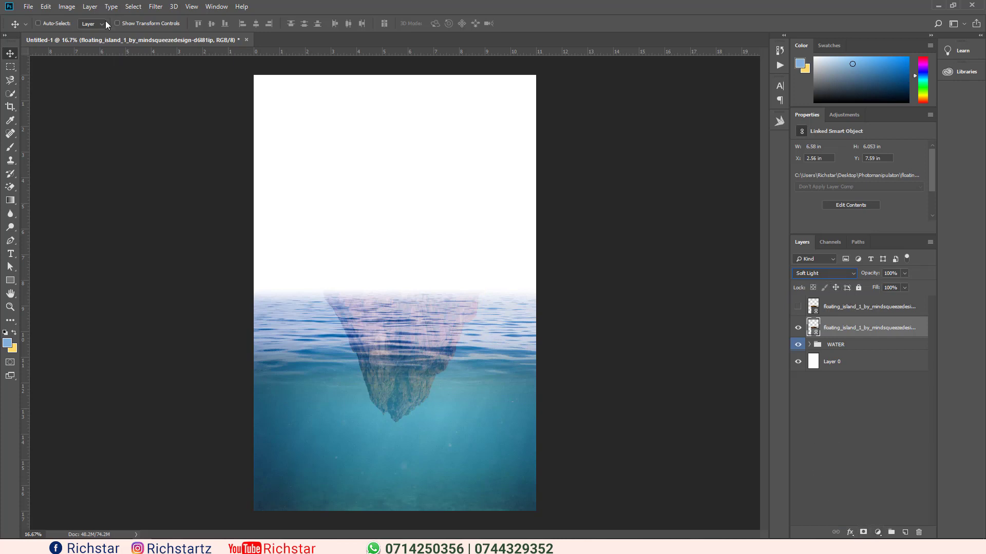
left_click(67, 6)
mouse_move(107, 32)
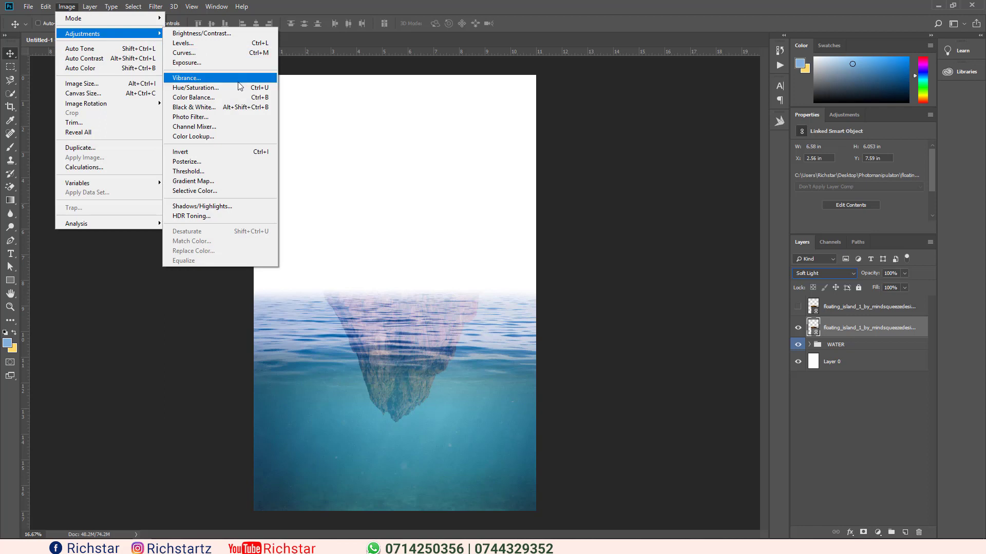
left_click(244, 91)
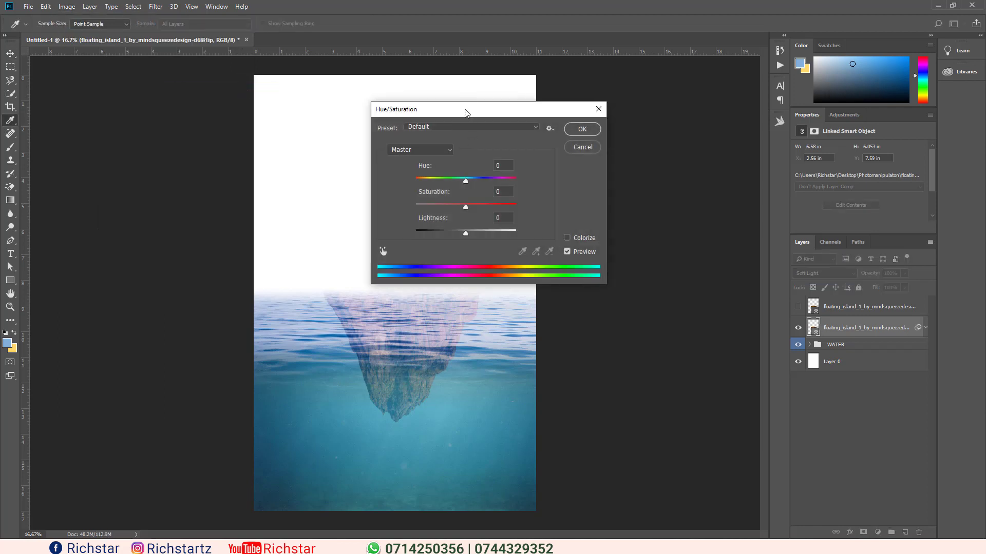
left_click_drag(466, 112, 622, 100)
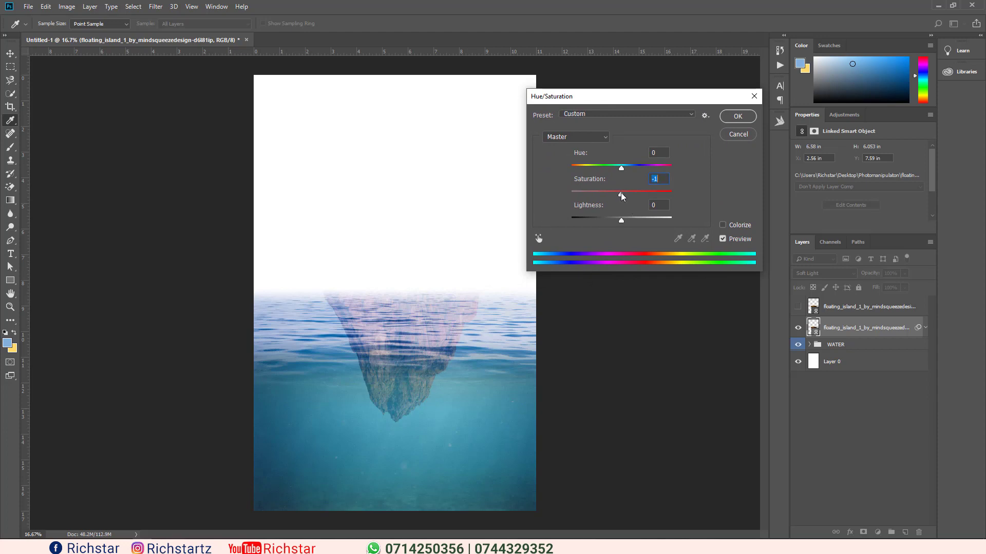
left_click_drag(617, 195, 586, 193)
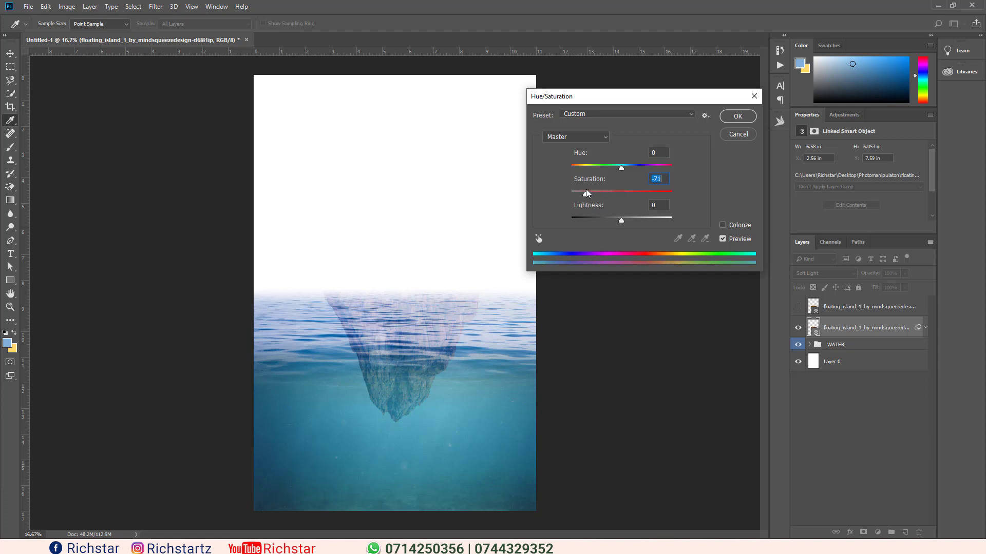
left_click_drag(588, 193, 590, 194)
left_click(737, 117)
left_click(824, 273)
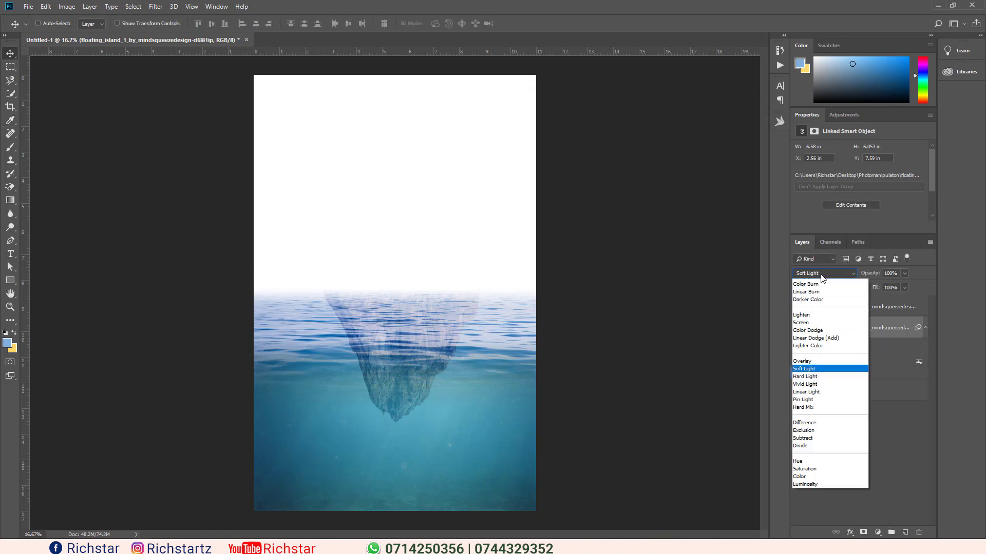
left_click(818, 414)
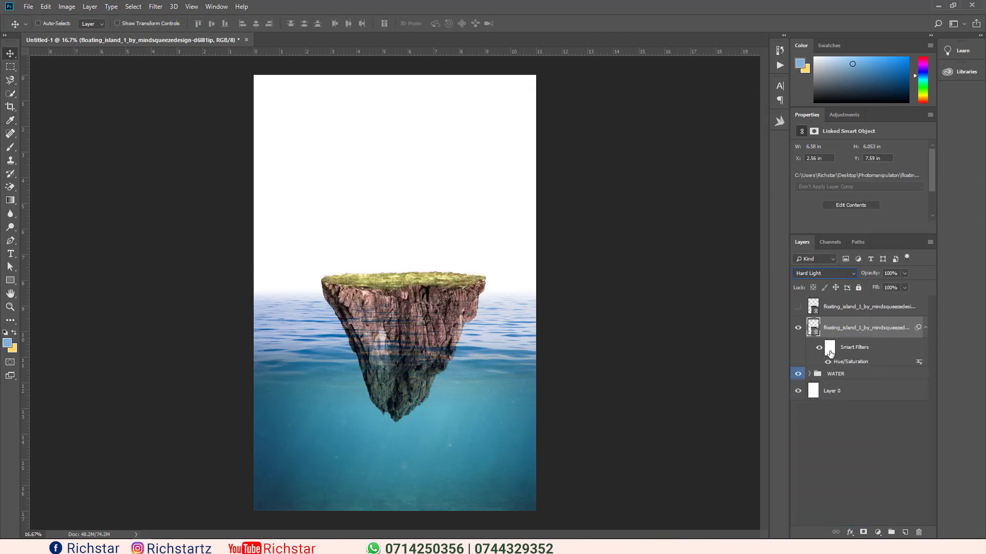
scroll(816, 273, "down", 1)
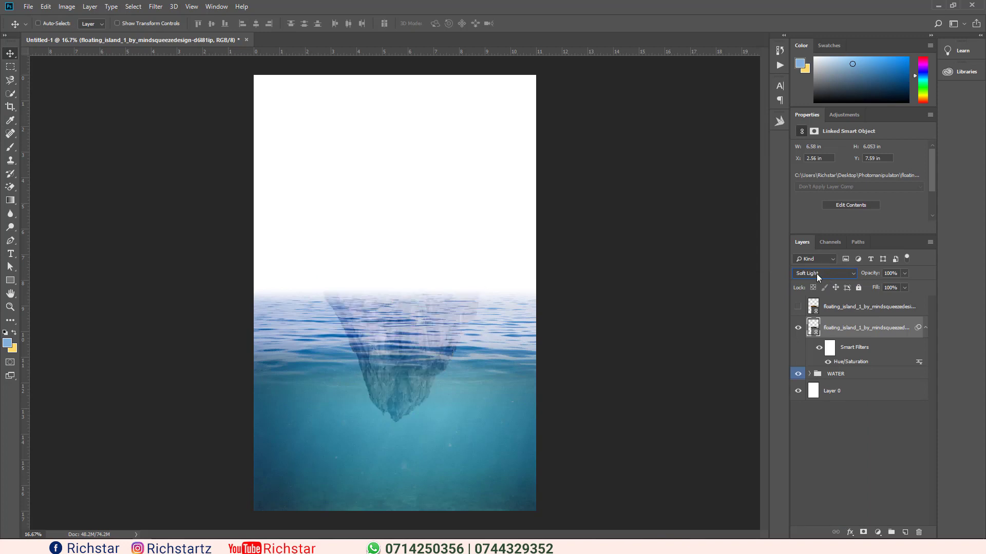
scroll(817, 273, "down", 1)
scroll(817, 274, "down", 1)
scroll(817, 273, "up", 1)
scroll(817, 273, "down", 1)
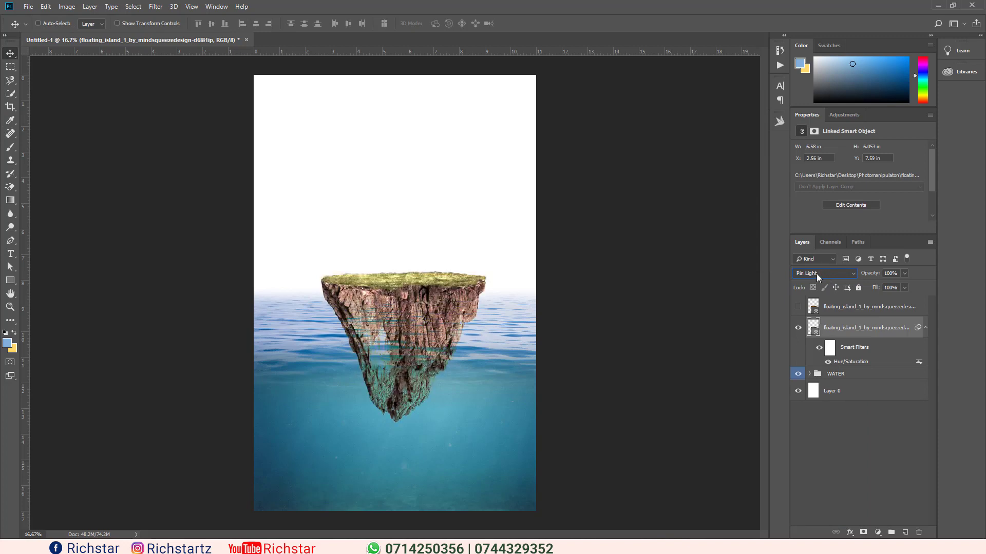
scroll(816, 273, "down", 2)
scroll(816, 273, "down", 1)
scroll(816, 273, "up", 1)
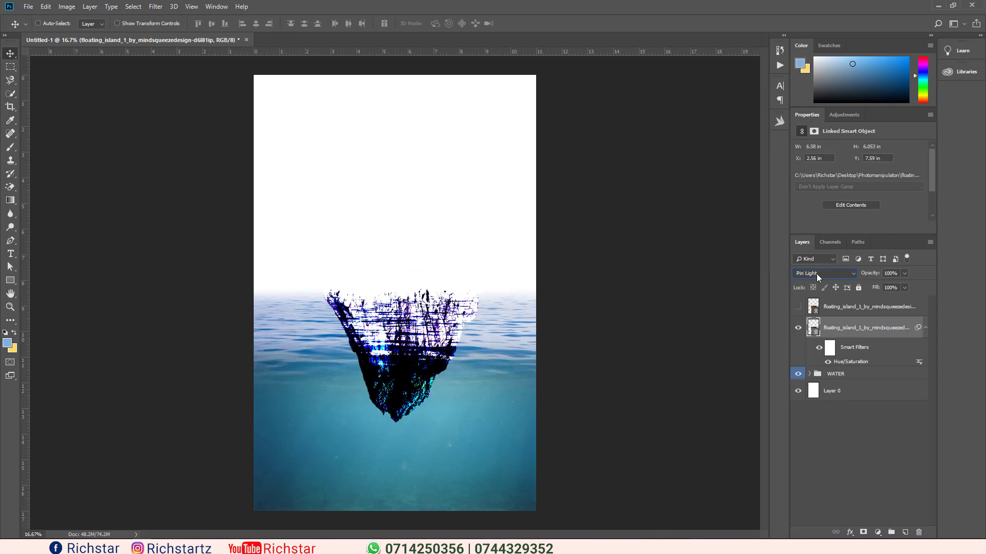
scroll(816, 274, "up", 2)
scroll(816, 273, "up", 2)
scroll(816, 273, "up", 2)
scroll(816, 274, "down", 1)
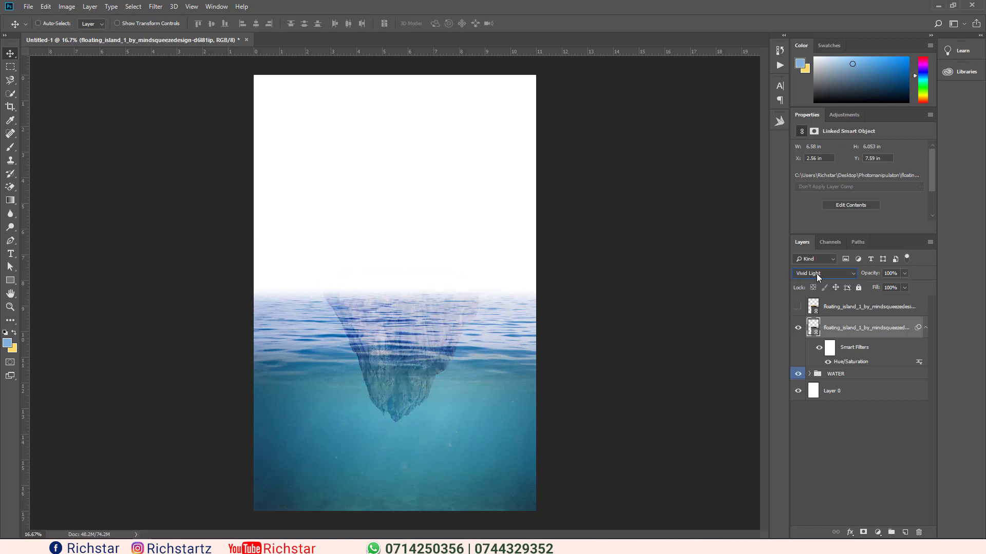
scroll(816, 274, "down", 1)
scroll(817, 273, "up", 1)
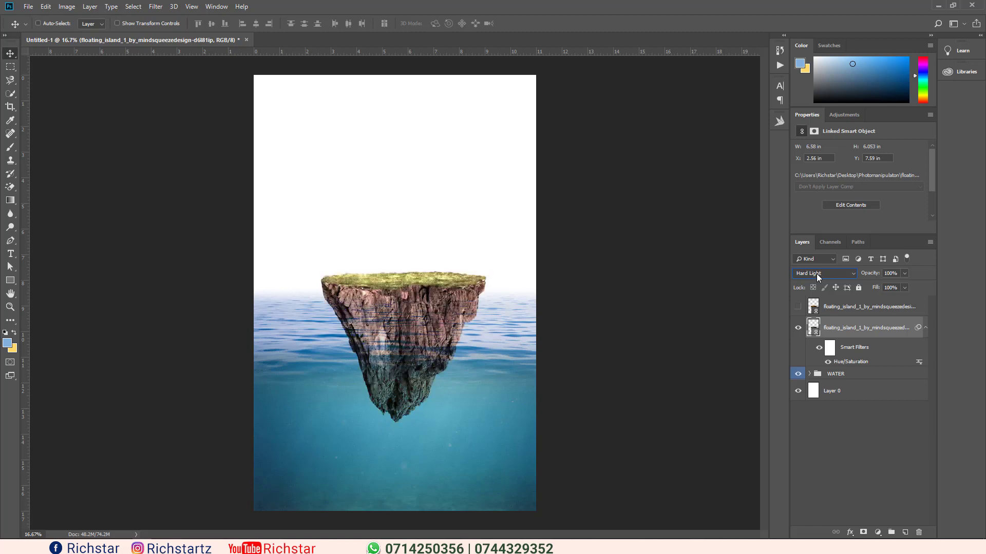
scroll(816, 273, "up", 1)
scroll(816, 273, "up", 1)
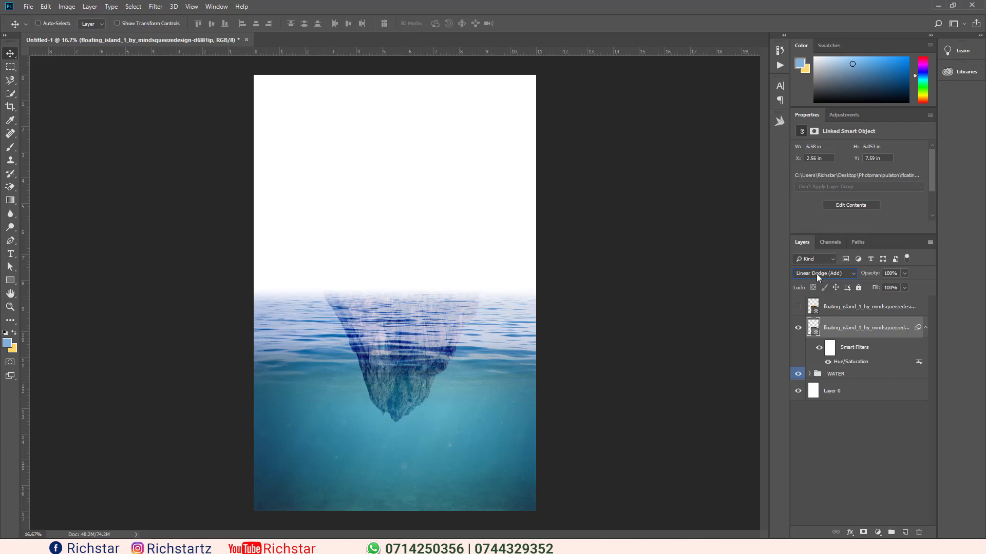
scroll(816, 273, "down", 1)
scroll(816, 273, "down", 1)
scroll(816, 273, "up", 1)
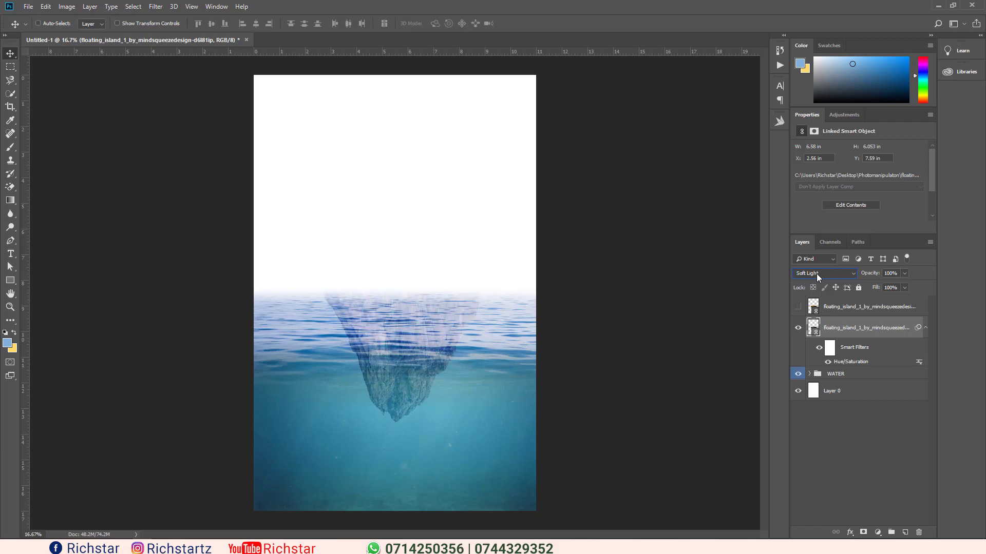
scroll(816, 274, "down", 1)
scroll(817, 273, "down", 1)
- Make the top island copy layer visible and add a layer mask to it
left_click(853, 434)
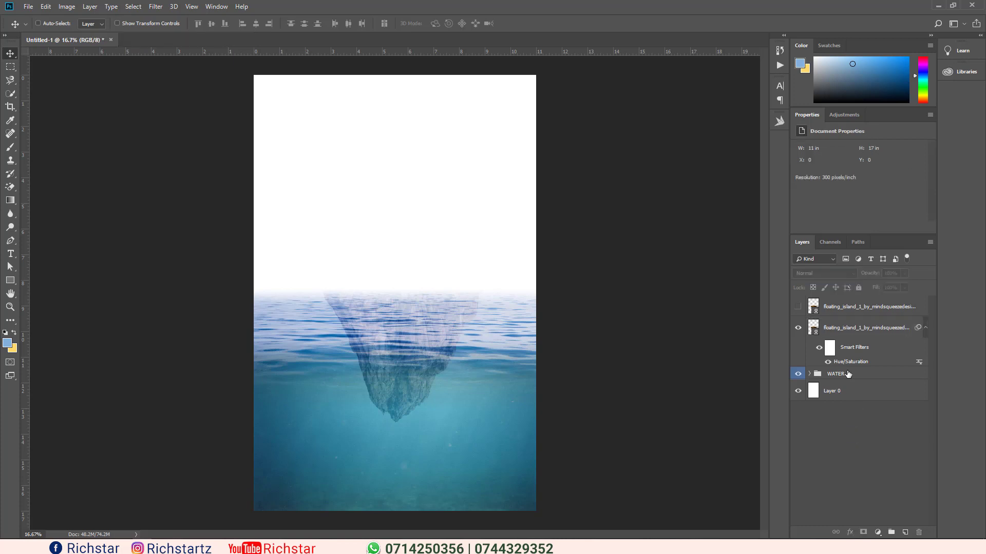
left_click(805, 308)
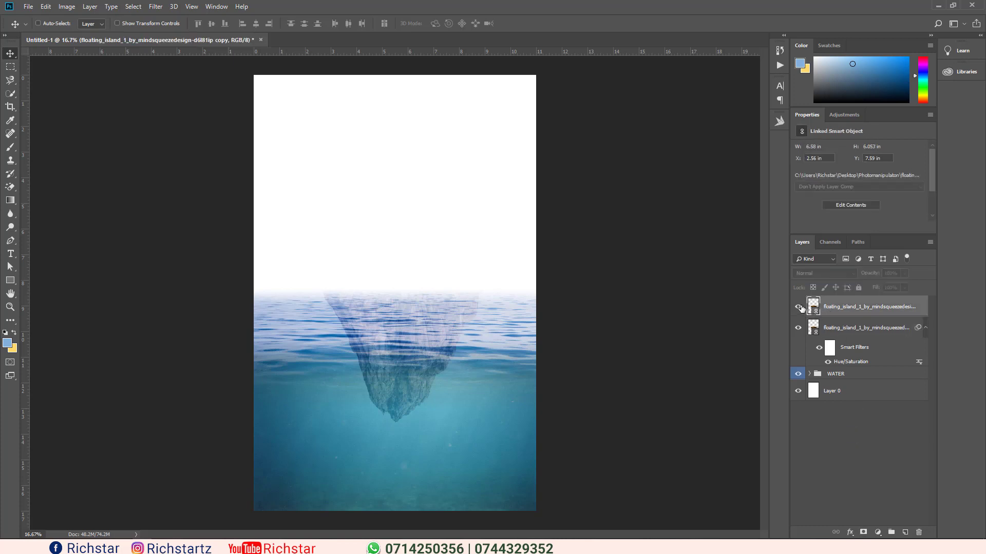
left_click(799, 307)
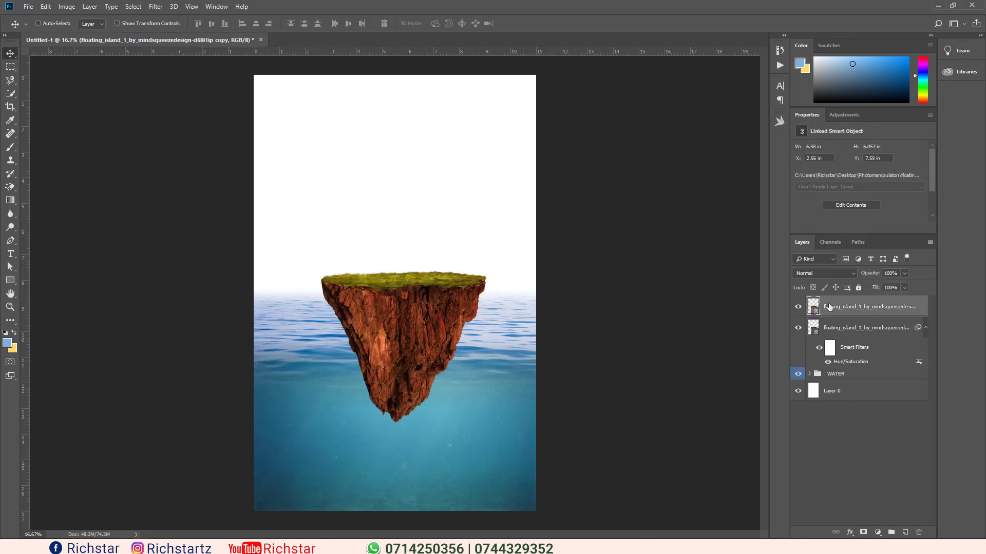
left_click(864, 533)
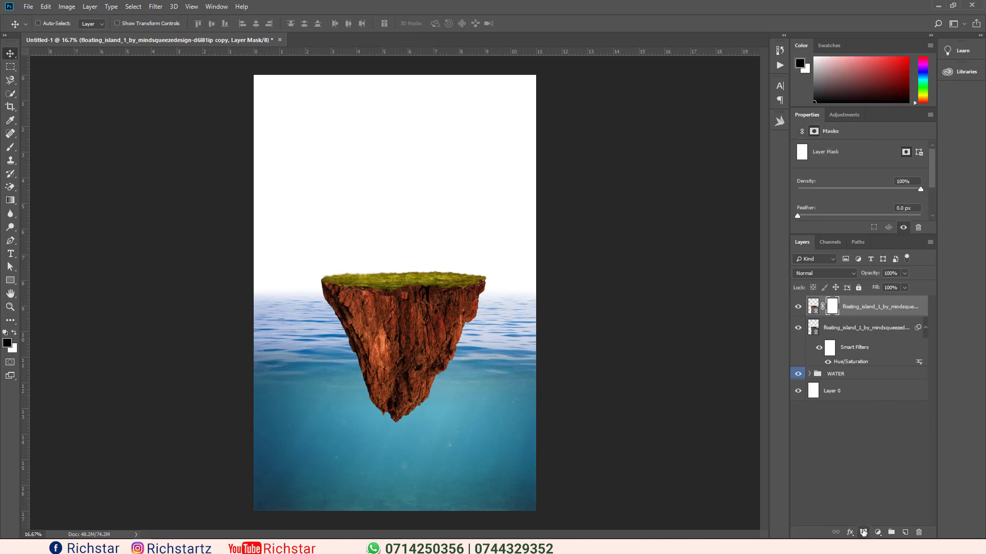
- Paint black on the mask below the waterline with a 417 px, 100% hardness brush
left_click(17, 152)
left_click(45, 152)
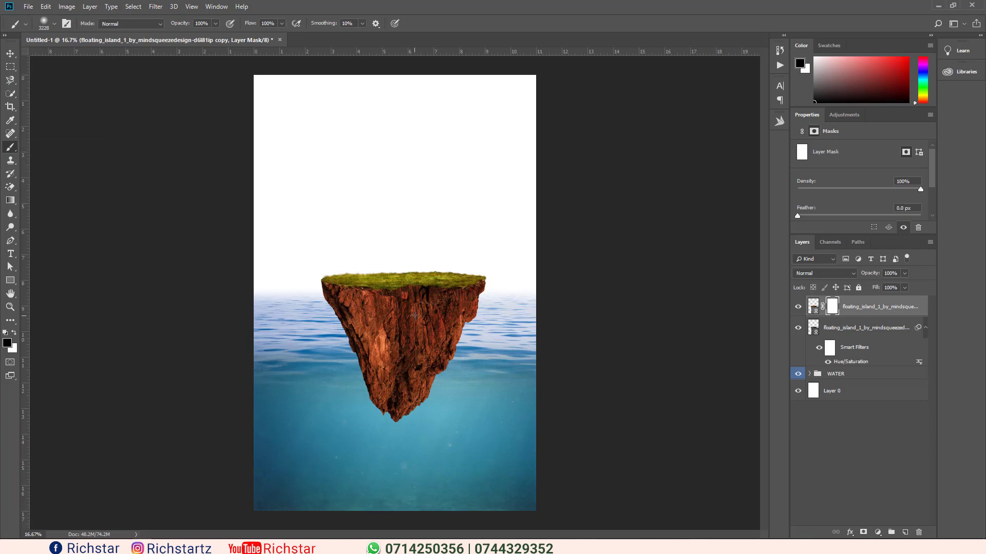
left_click(54, 24)
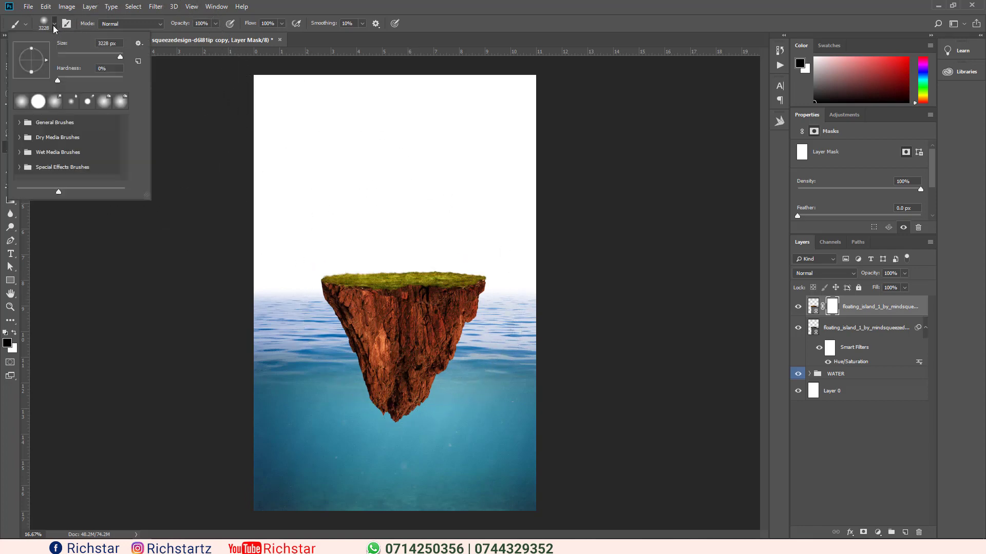
left_click_drag(120, 56, 73, 56)
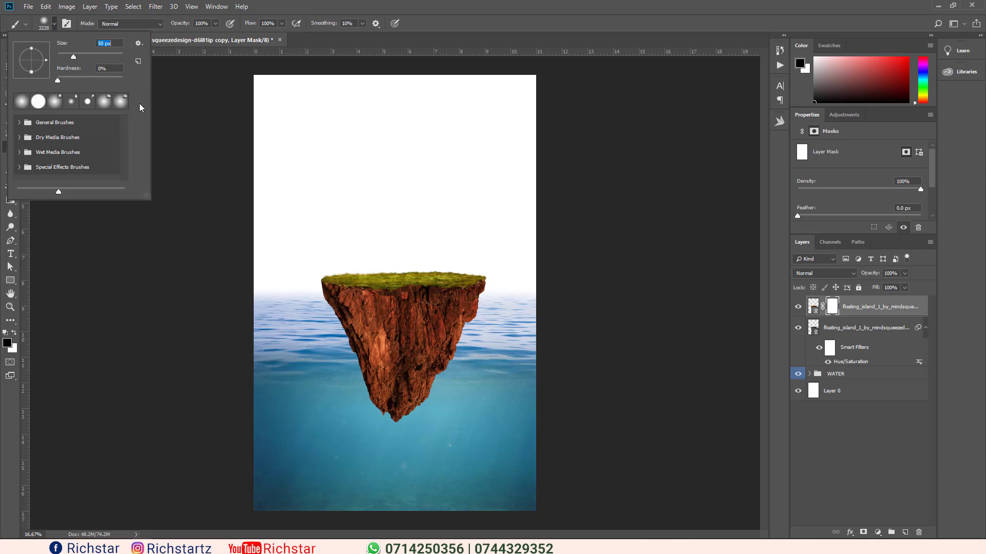
left_click(101, 55)
left_click_drag(111, 55, 114, 56)
left_click_drag(57, 79, 178, 69)
left_click(352, 350)
mouse_move(353, 347)
left_mouse_down()
mouse_move(486, 344)
mouse_move(412, 430)
mouse_move(431, 361)
mouse_move(467, 344)
mouse_move(395, 356)
mouse_move(331, 338)
mouse_move(332, 352)
left_mouse_up()
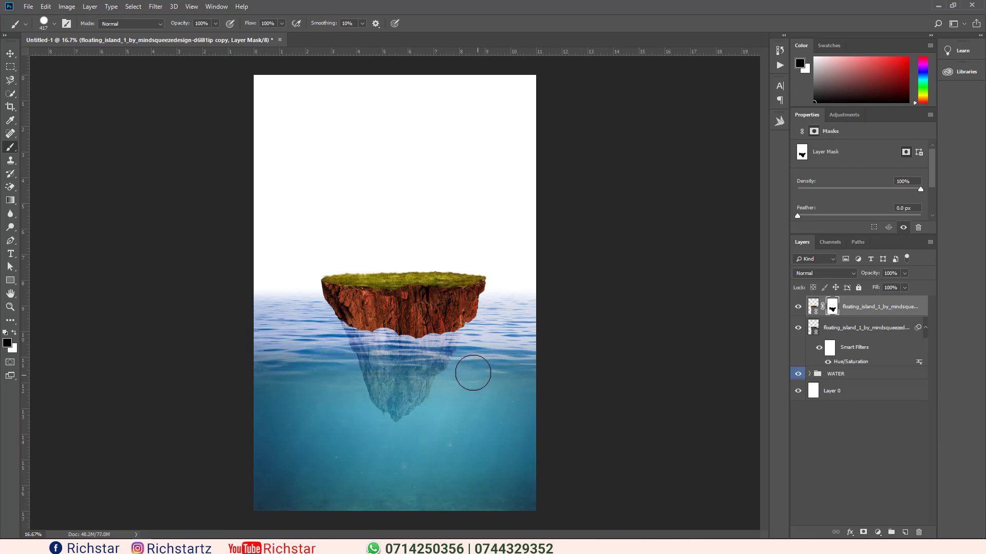
- Paint the mask along the island's left edge with a 183 px brush, then undo the stroke
left_click(55, 23)
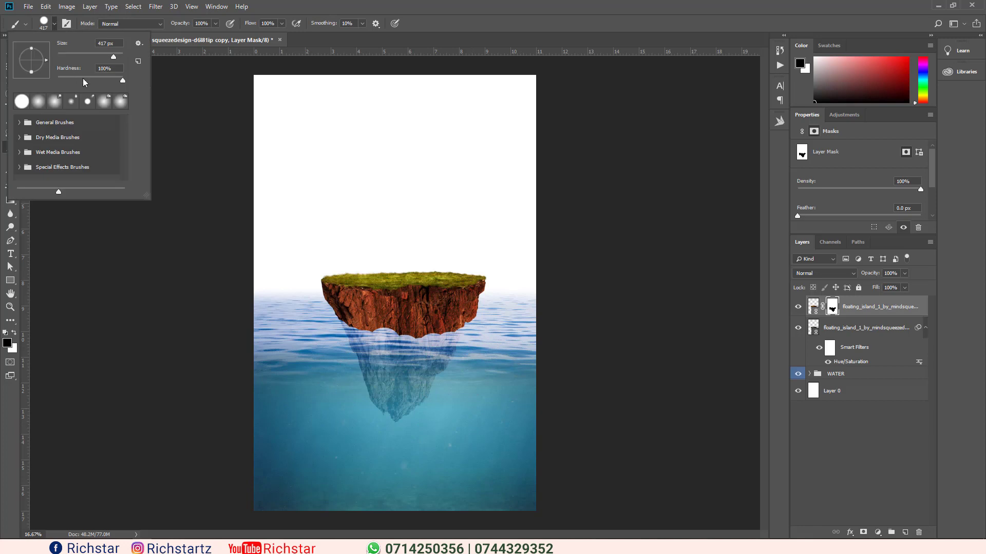
left_click_drag(107, 57, 58, 80)
left_click(338, 317)
left_click_drag(338, 317, 342, 325)
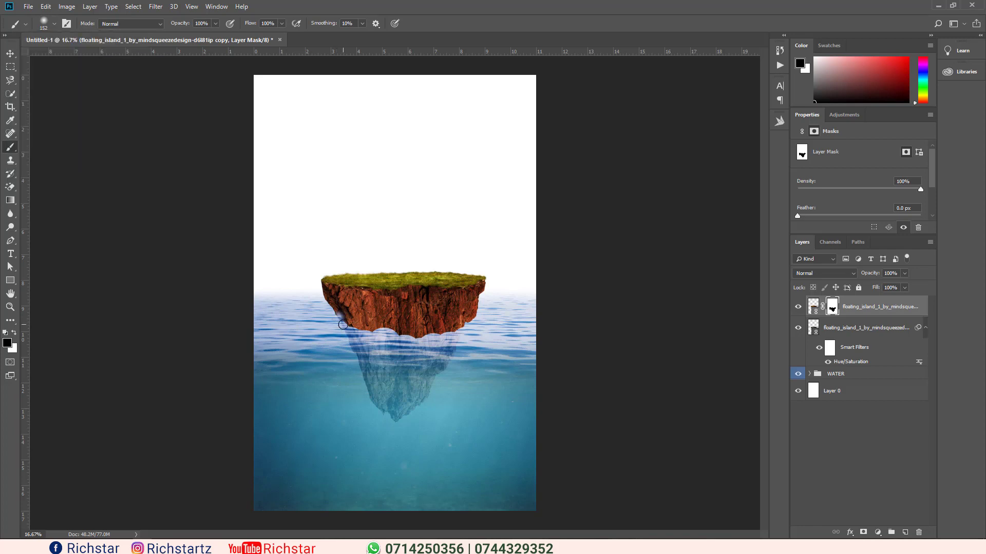
key("ctrl+z")
- Resize the soft brush to 108 px, then to about 180 px, for the waterline edge
left_click(54, 24)
left_click_drag(94, 57, 91, 57)
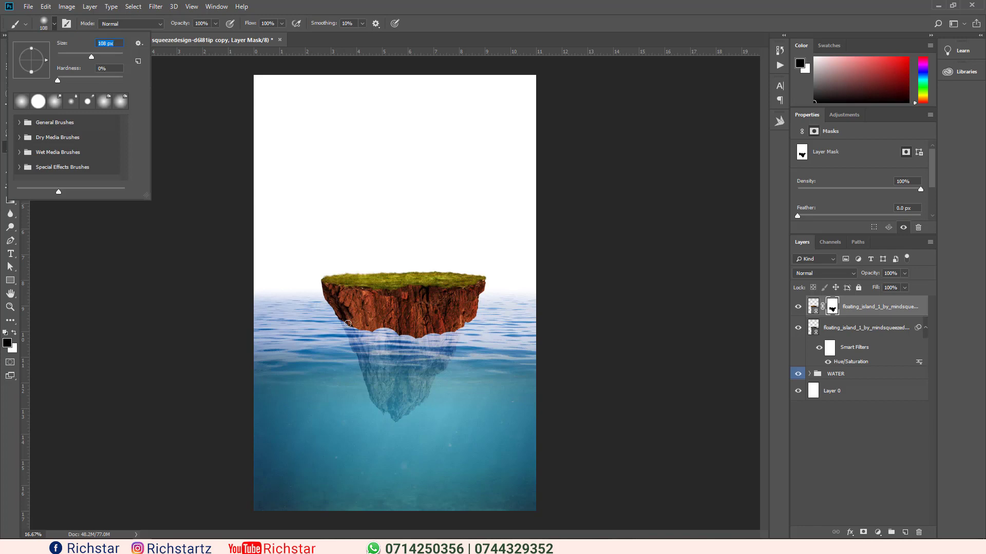
left_click(337, 320)
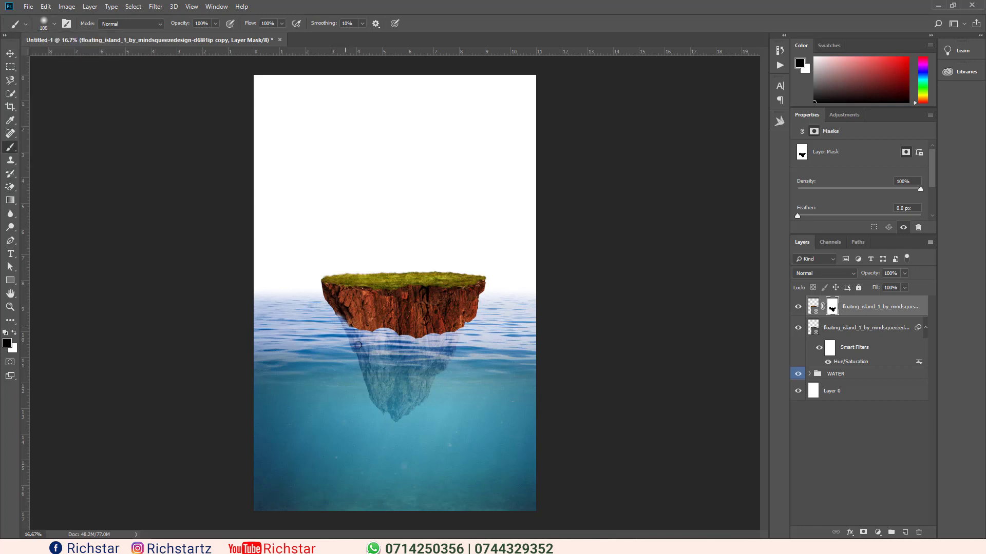
left_click(46, 6)
left_click(53, 24)
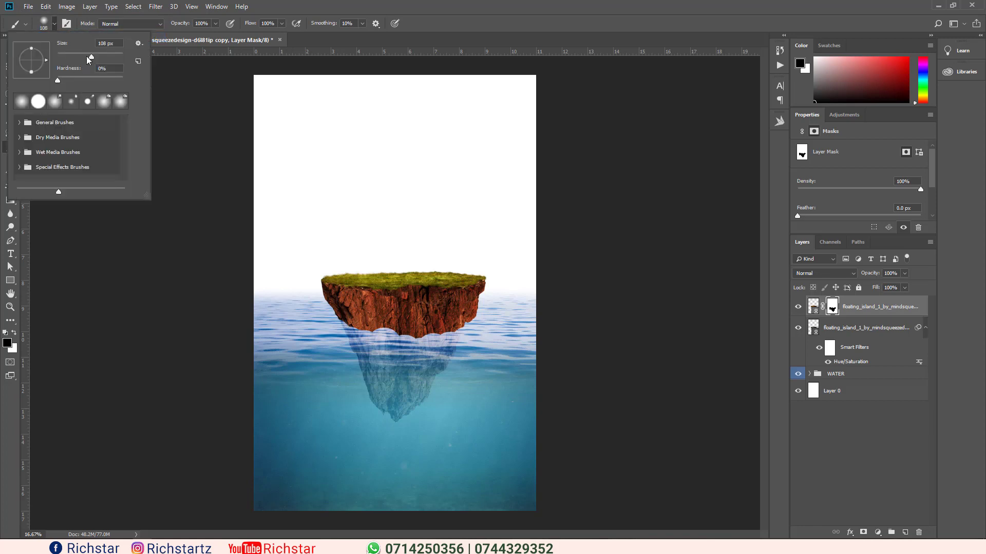
left_click_drag(99, 57, 102, 57)
key("Return")
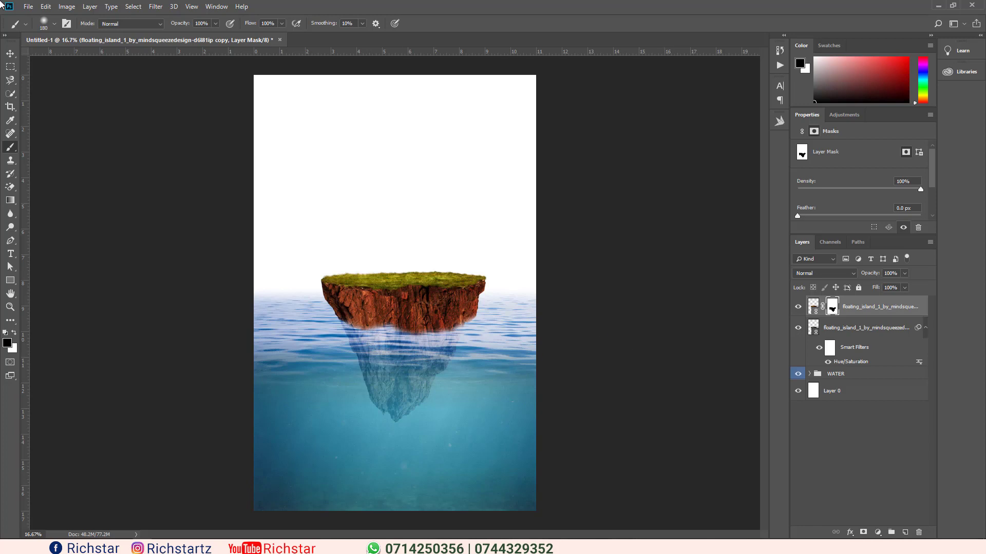
- Open the Dar-es-Salaam-1 photo from the Pictures folder
left_click(11, 53)
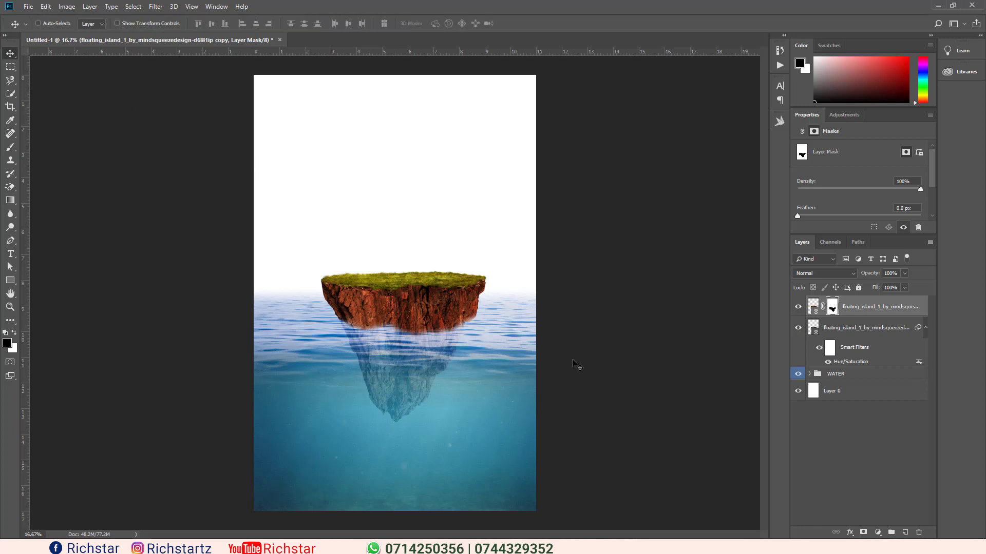
left_click(840, 456)
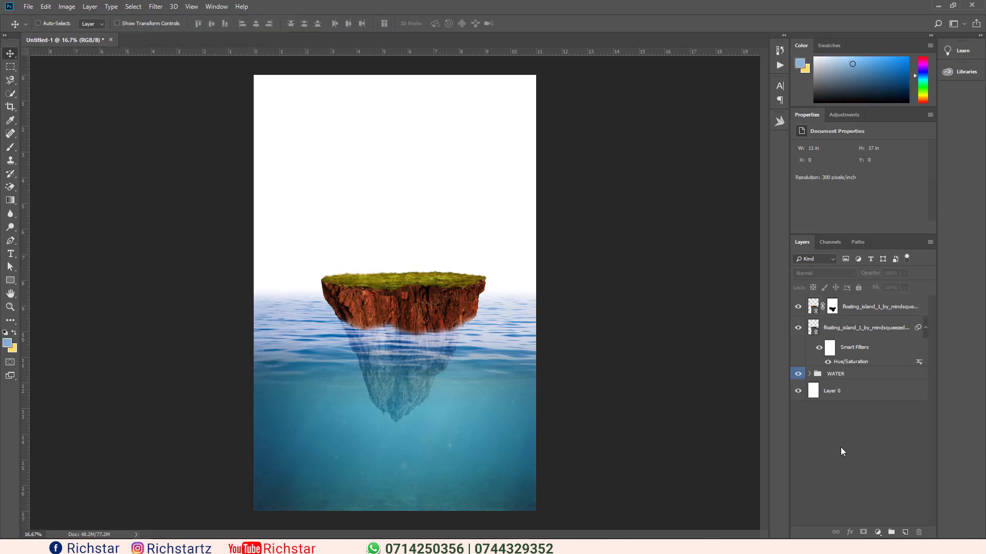
left_click(28, 6)
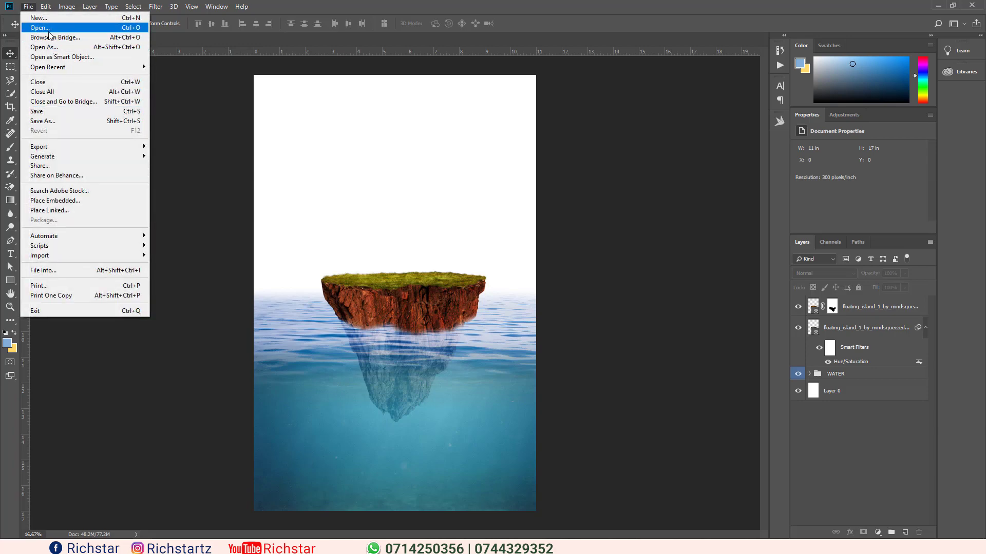
left_click(40, 27)
left_click(42, 114)
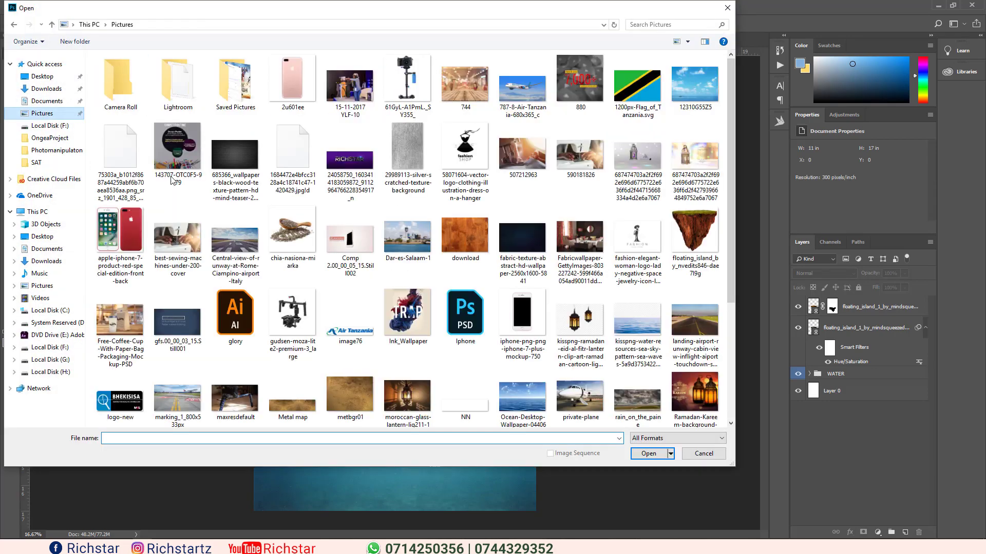
double_click(429, 230)
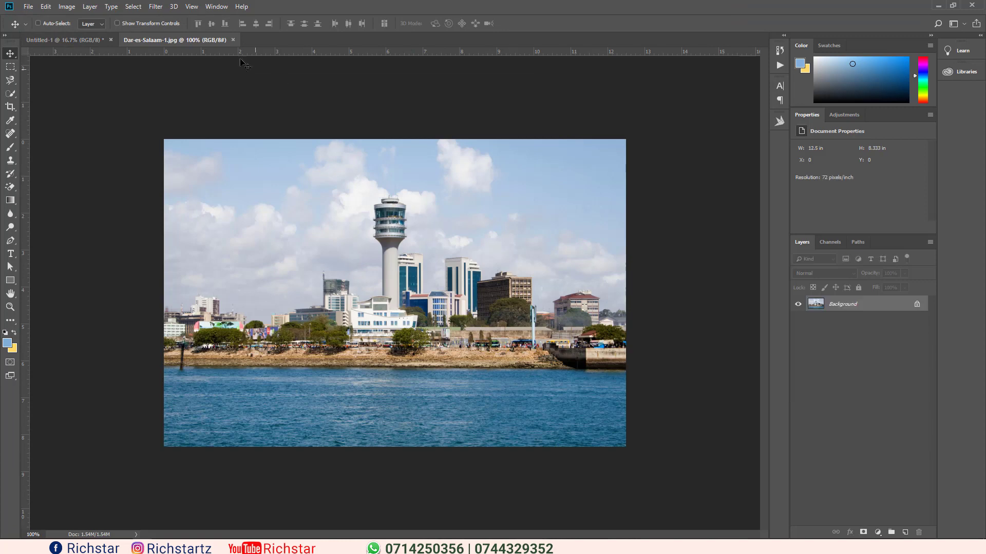
- In Camera Raw Filter, add sharpening, set Exposure -0.50 and Highlights -28, and apply
left_click(155, 6)
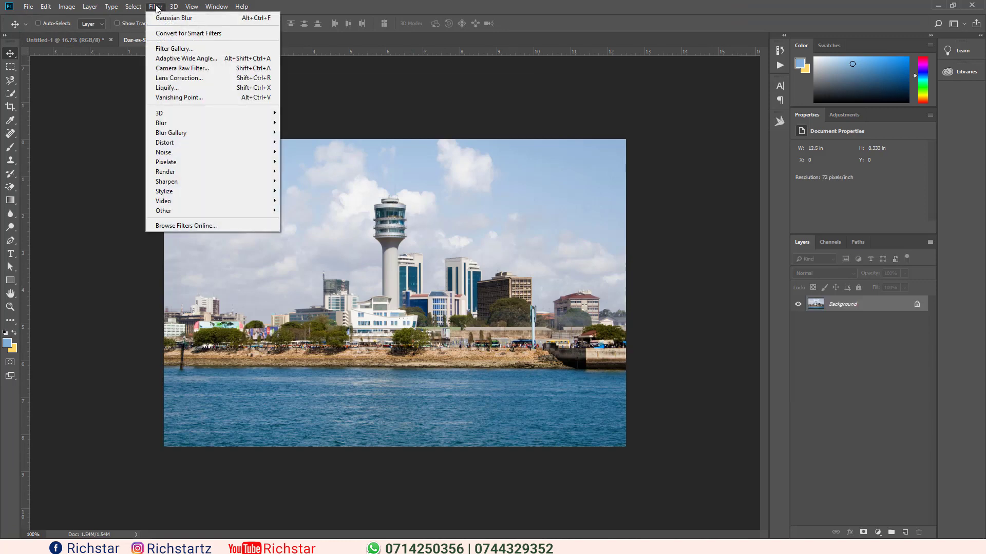
left_click(197, 67)
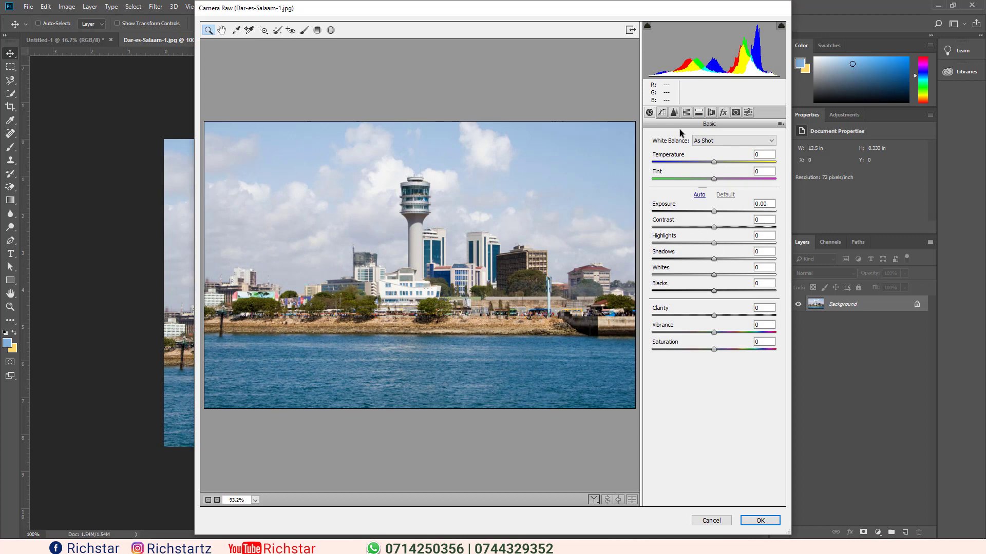
left_click(677, 113)
left_click_drag(652, 154, 691, 154)
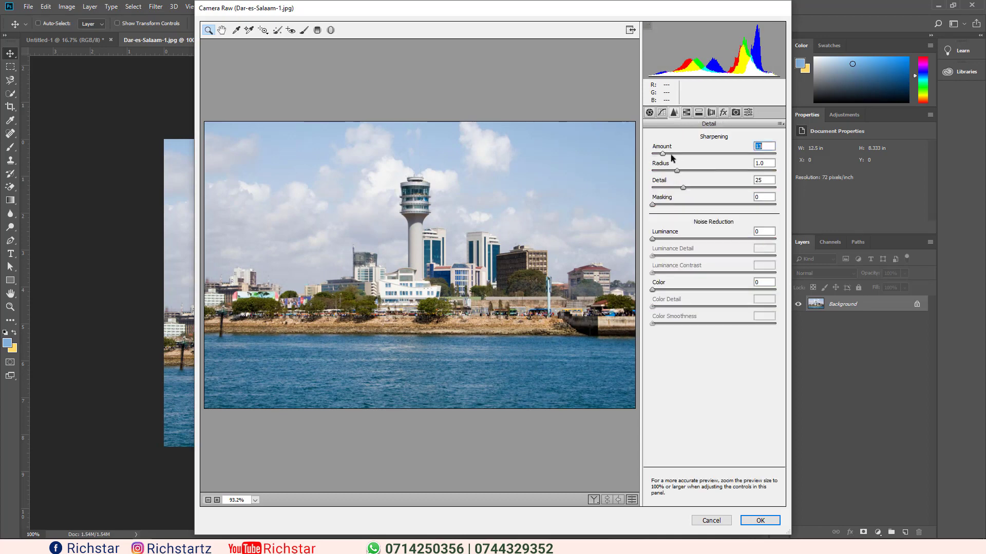
left_click(649, 113)
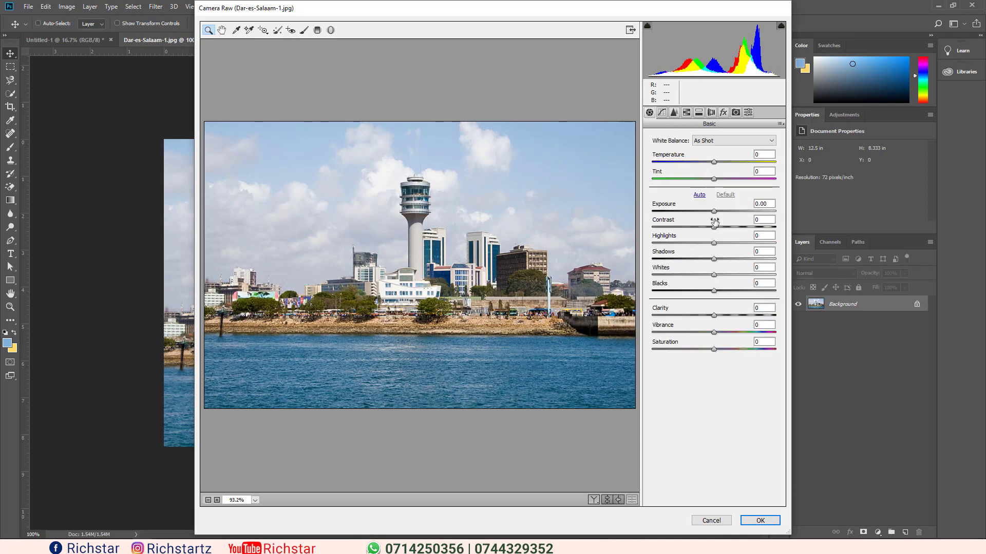
left_click_drag(716, 211, 708, 210)
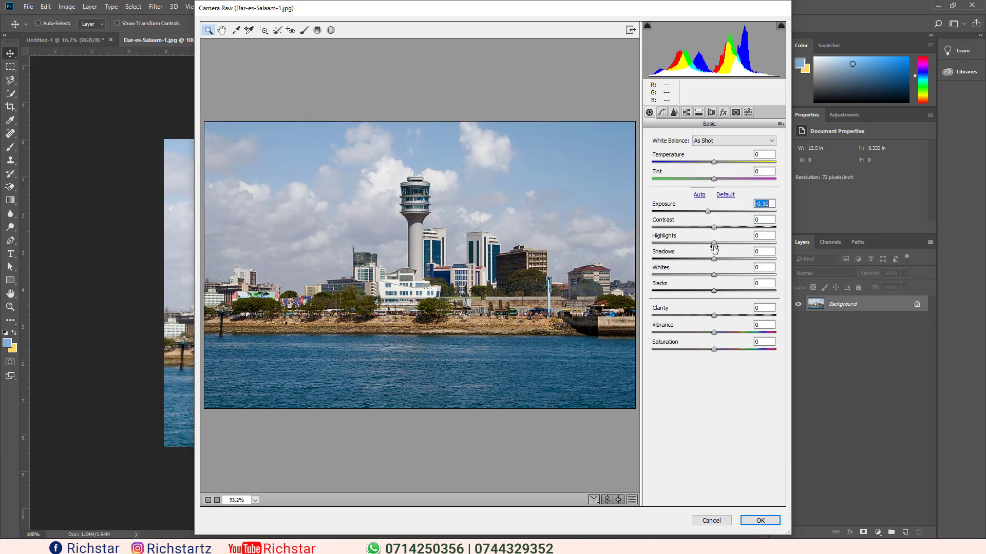
left_click_drag(712, 244, 695, 248)
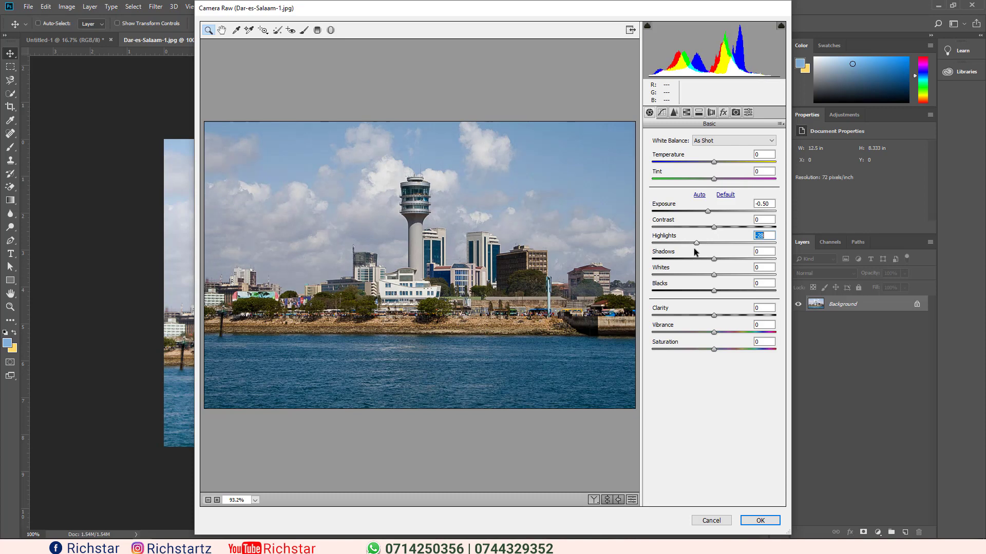
left_click(760, 521)
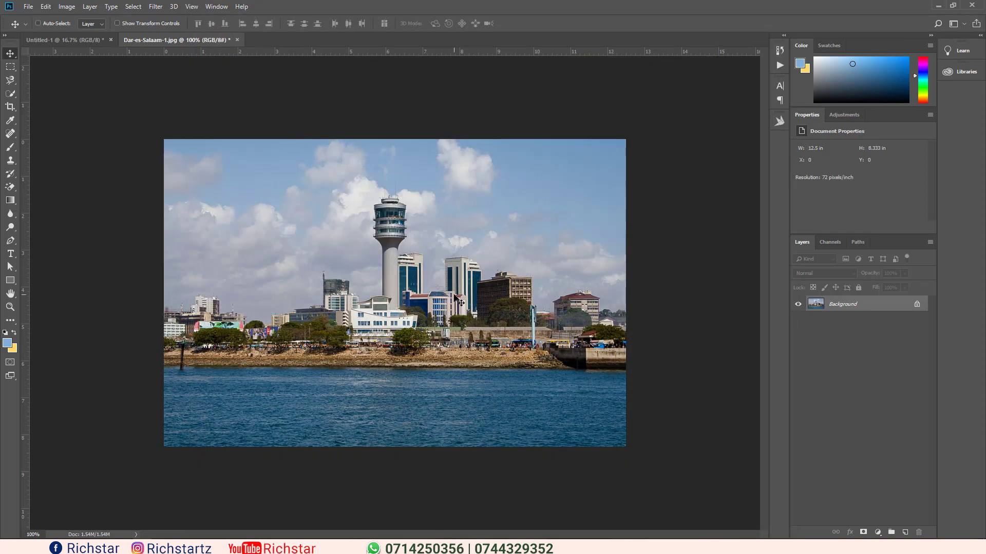
- Unlock the background as Layer 0 and Quick Select the towers, excluding the sky gap
left_click(917, 305)
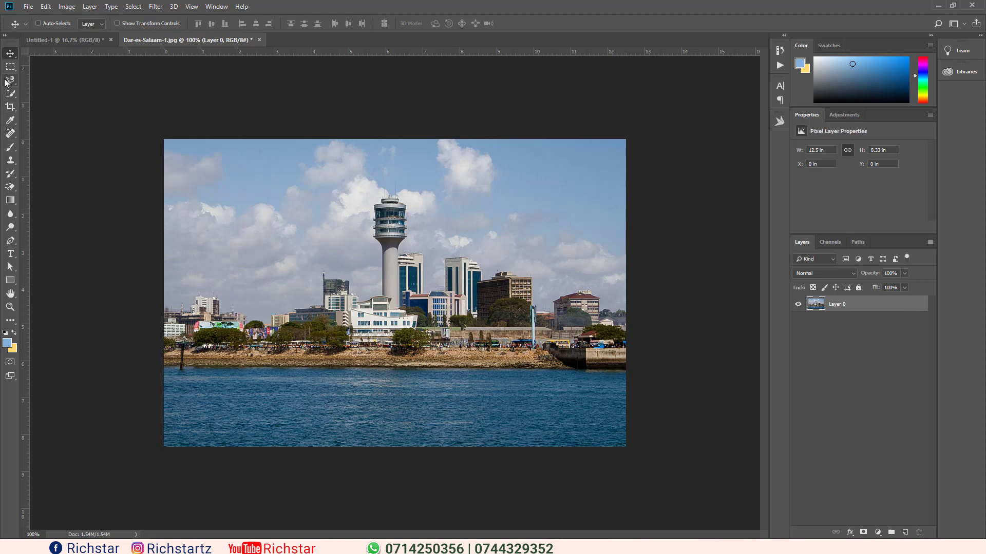
left_click(14, 96)
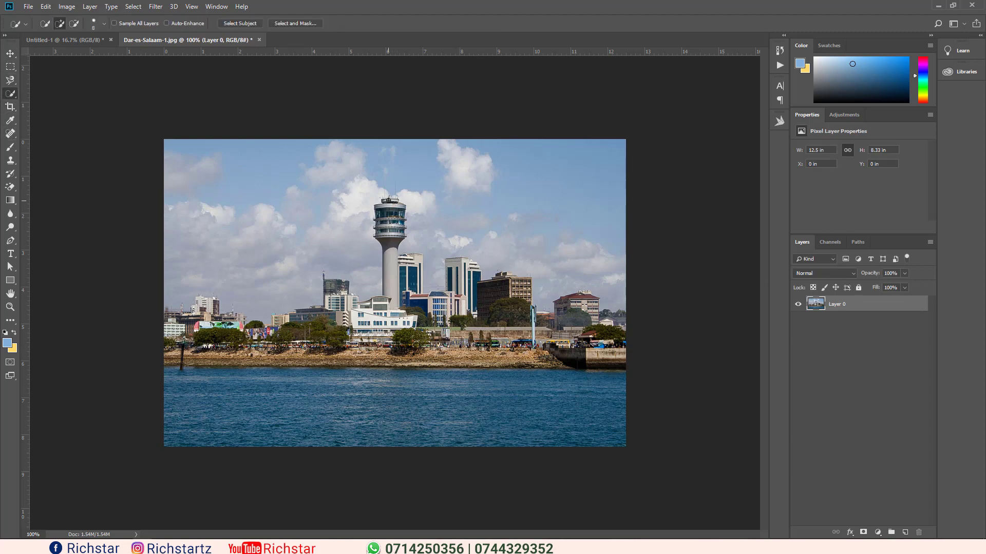
left_click_drag(390, 197, 389, 258)
mouse_move(392, 305)
left_mouse_down()
mouse_move(387, 365)
mouse_move(435, 354)
mouse_move(416, 260)
mouse_move(413, 283)
mouse_move(467, 339)
mouse_move(453, 285)
left_mouse_up()
left_click(446, 279)
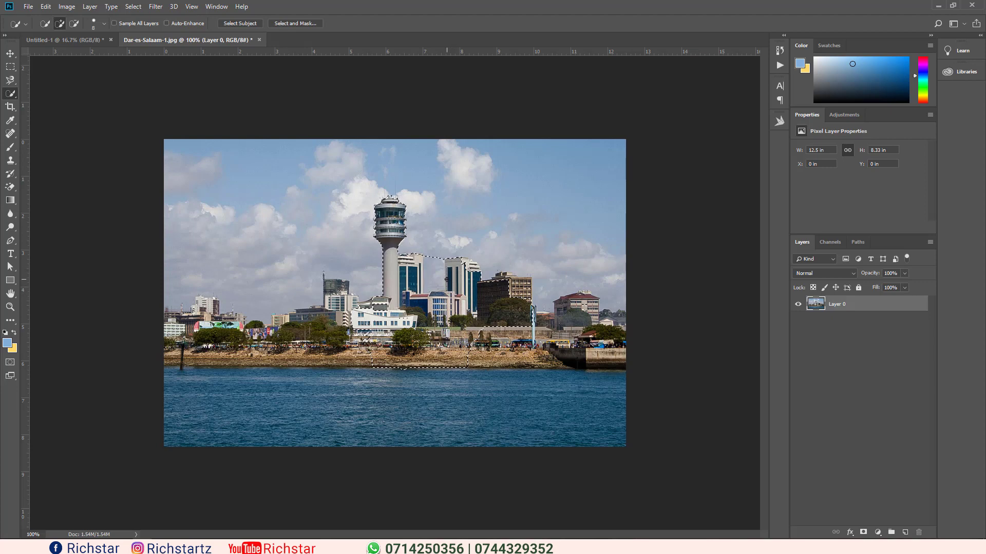
left_click(436, 274, "alt")
- Extend the selection over the dark and beige buildings and along the shoreline
left_click_drag(499, 285, 515, 293)
left_click_drag(523, 340, 524, 356)
left_click_drag(469, 364, 564, 367)
mouse_move(387, 351)
left_mouse_down()
mouse_move(367, 364)
mouse_move(338, 311)
mouse_move(347, 303)
left_mouse_up()
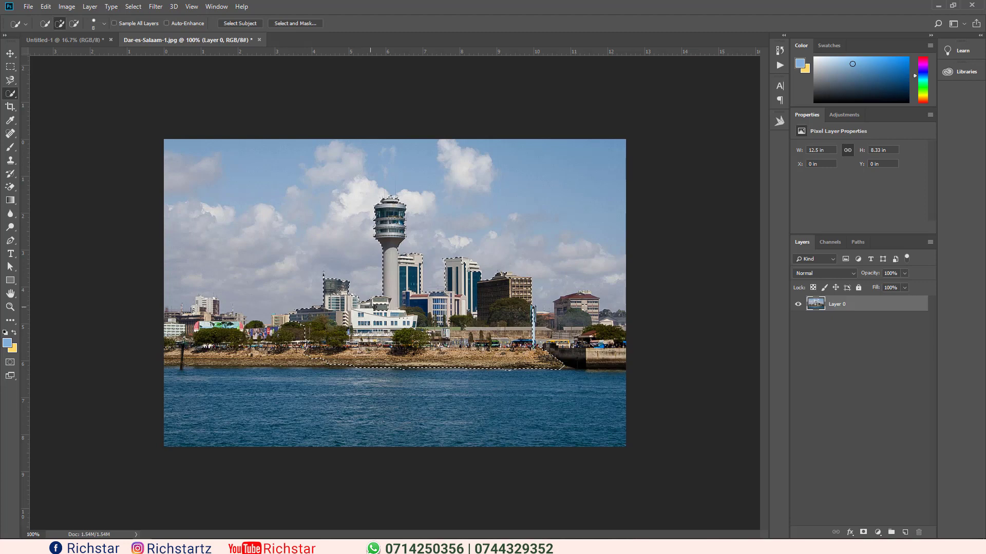
- Add the left trees to the selection, refine it in Select and Mask, and output a layer mask
left_click_drag(317, 336, 293, 327)
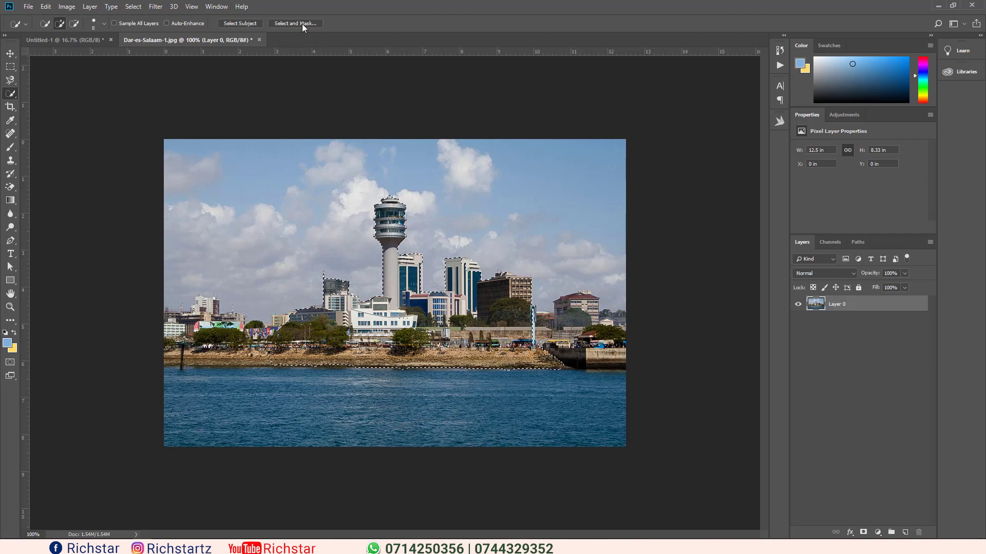
left_click(302, 24)
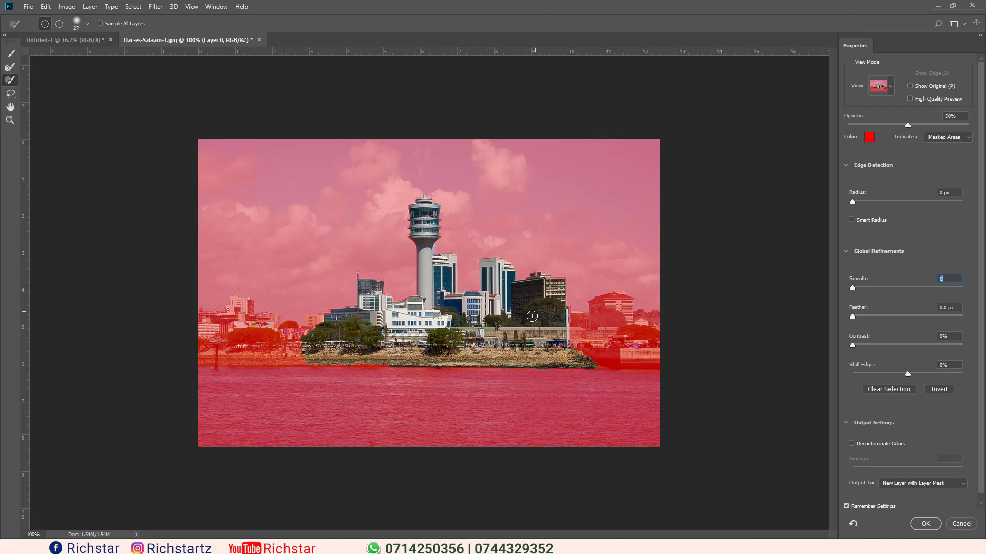
left_click(917, 525)
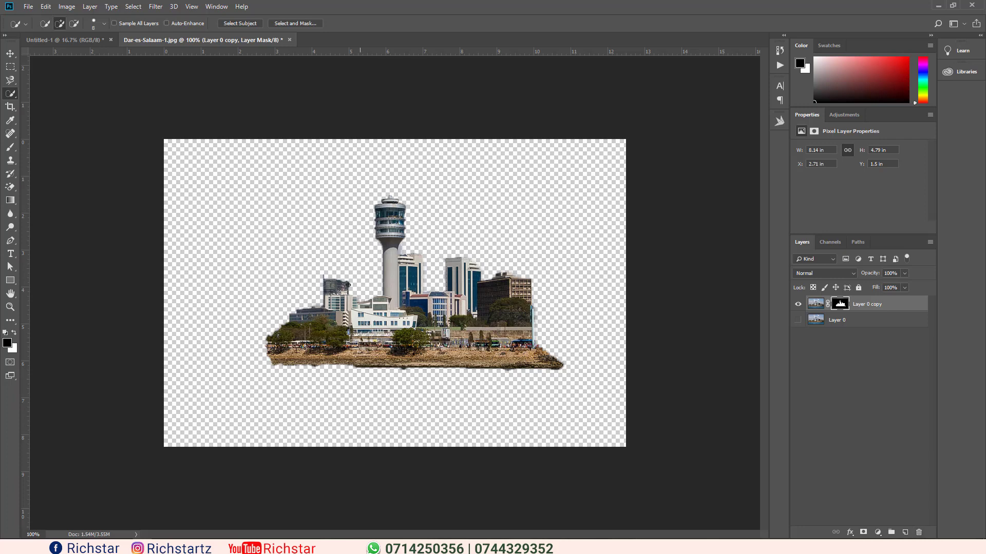
- Drag the cut-out city into the island composite, scale it to about 309% onto the rock, and select its mask
key("v")
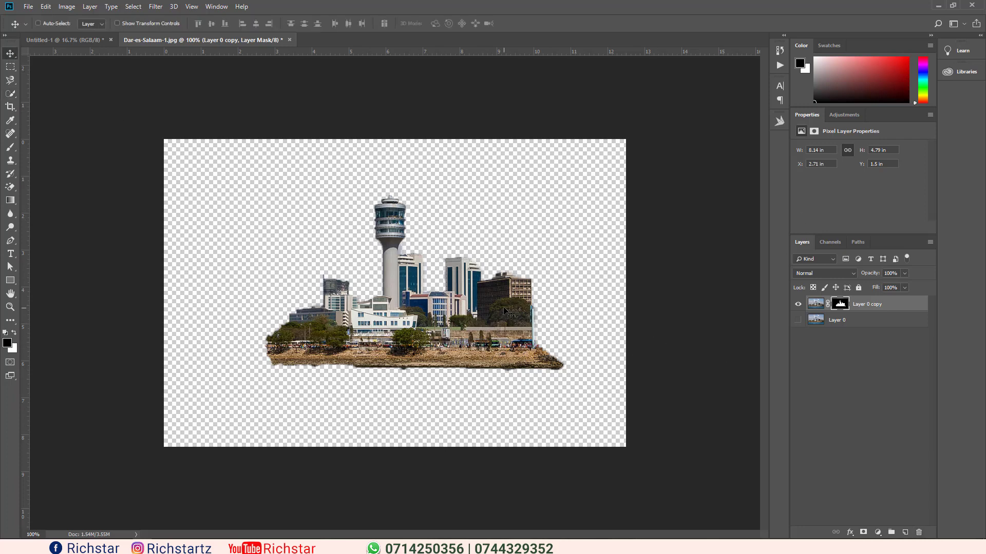
mouse_move(486, 342)
left_mouse_down()
mouse_move(271, 153)
mouse_move(457, 261)
mouse_move(390, 241)
left_mouse_up()
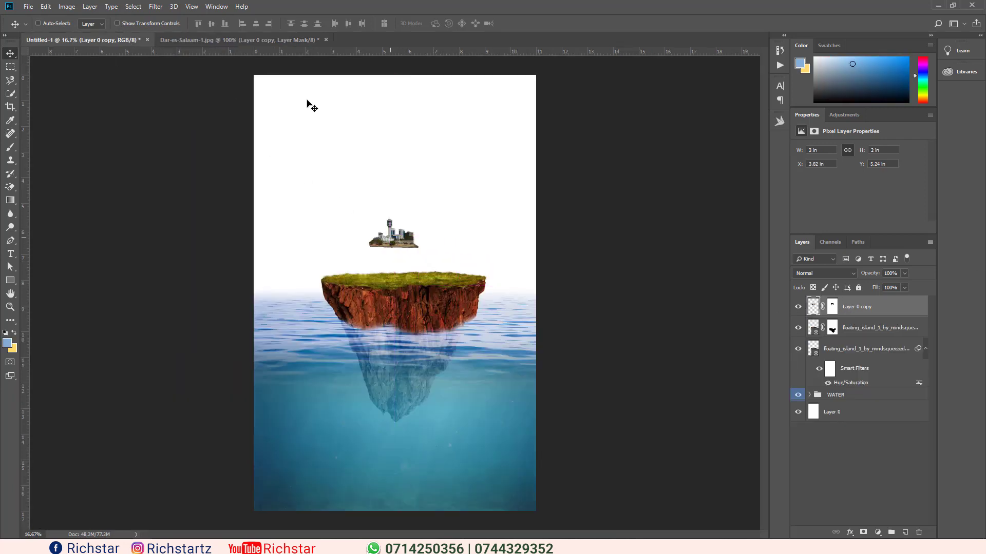
left_click(117, 23)
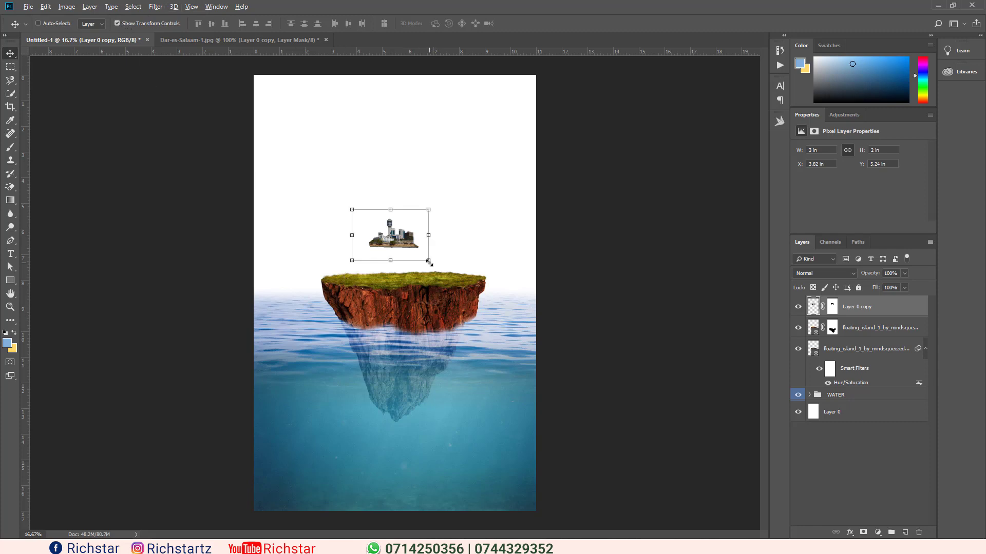
left_click_drag(430, 262, 506, 311)
mouse_move(415, 257)
left_mouse_down()
mouse_move(422, 274)
mouse_move(413, 270)
left_mouse_up()
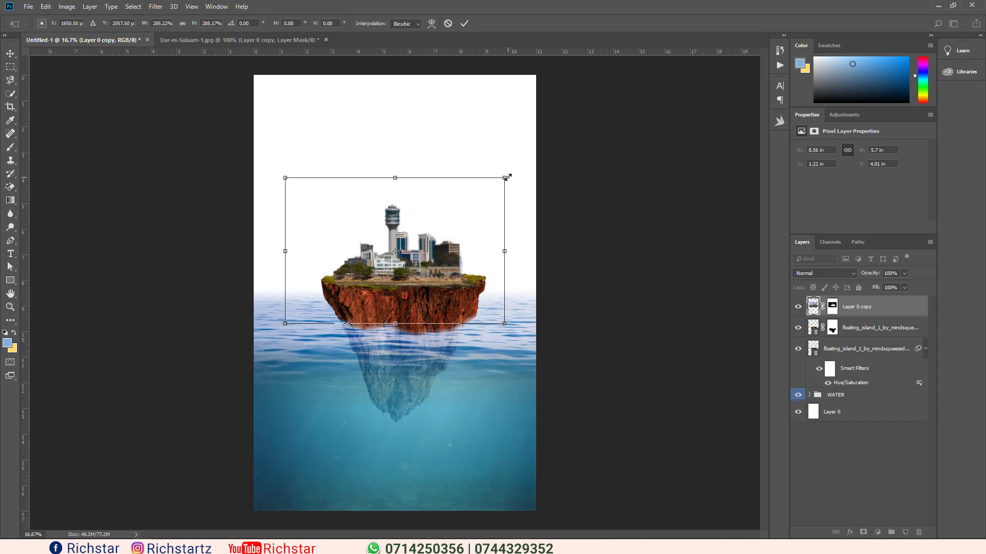
left_click_drag(506, 178, 517, 171)
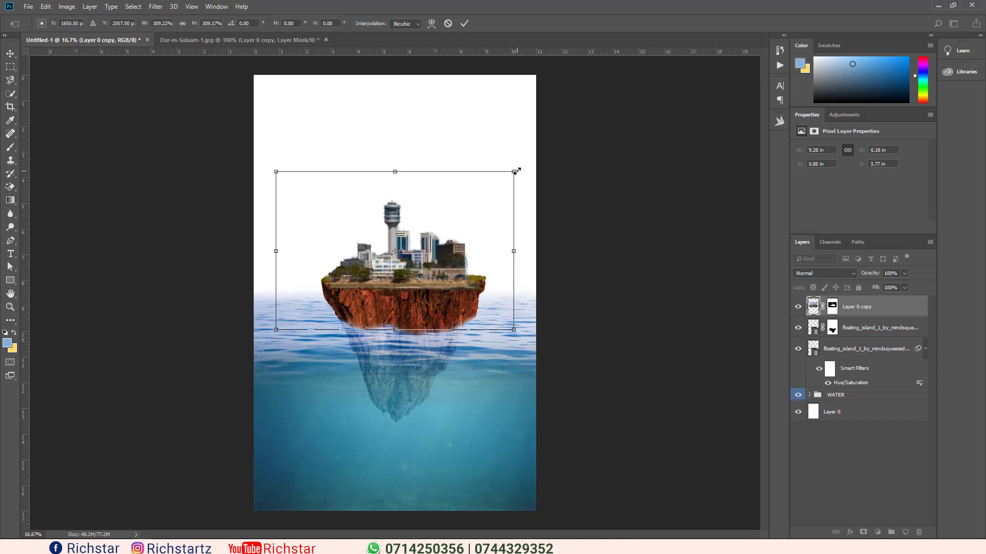
left_click(465, 23)
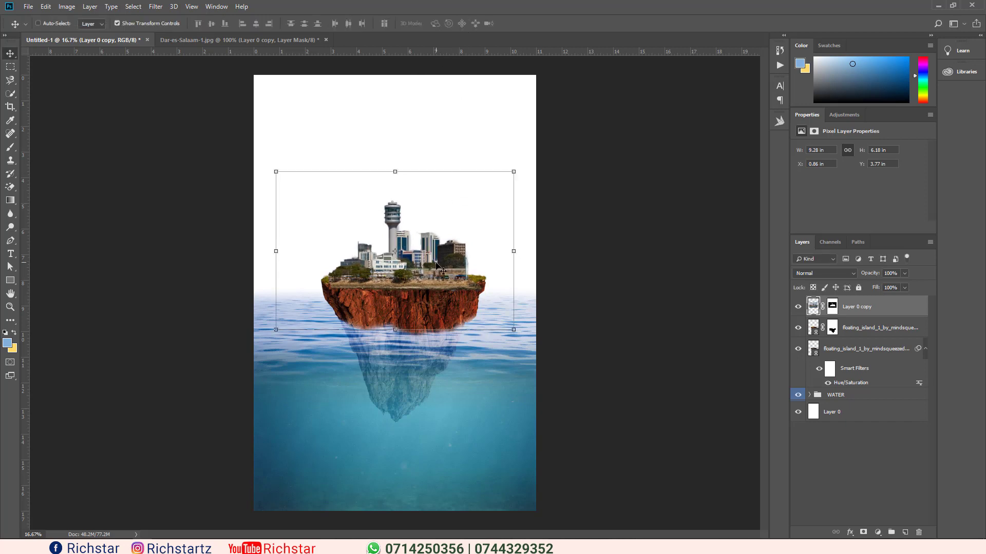
left_click_drag(433, 263, 441, 263)
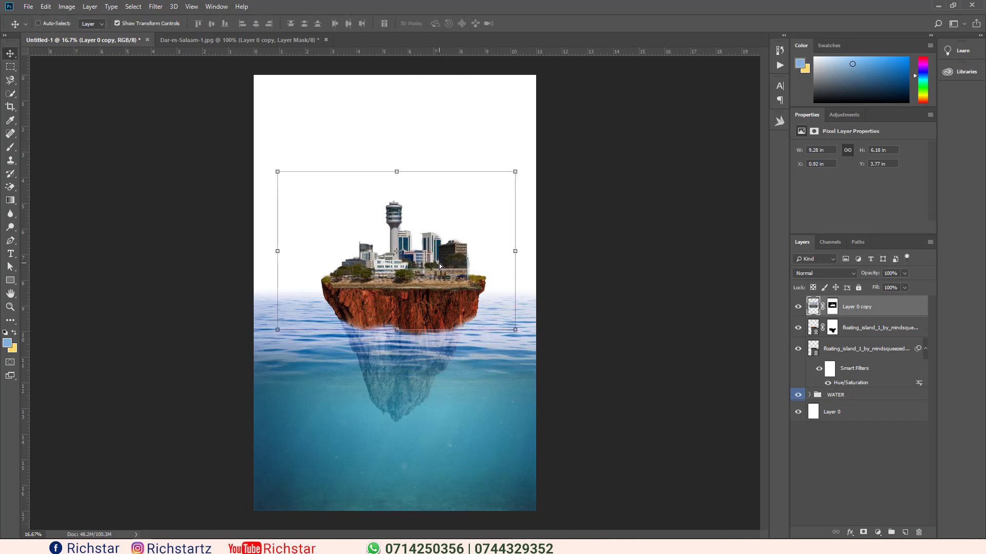
left_click(832, 306)
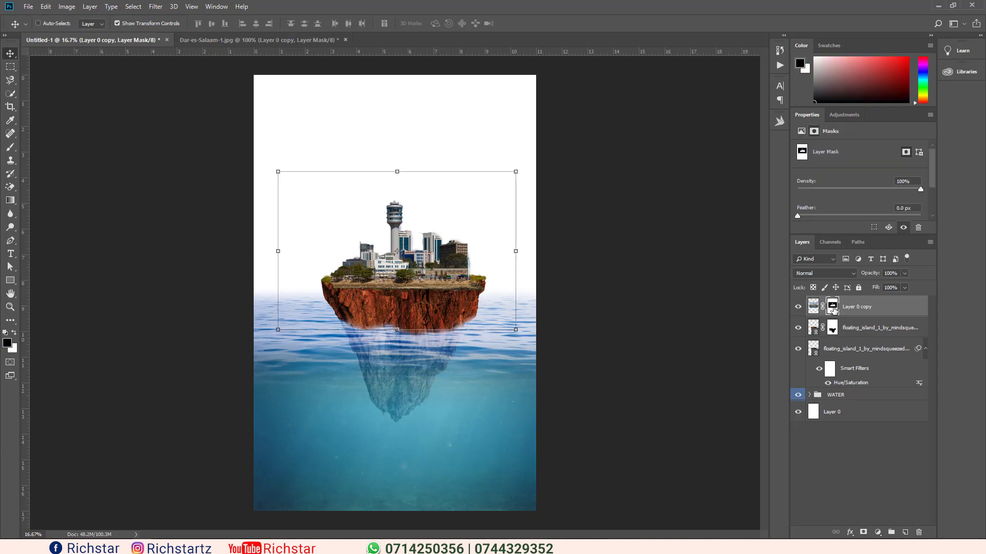
left_click(14, 148)
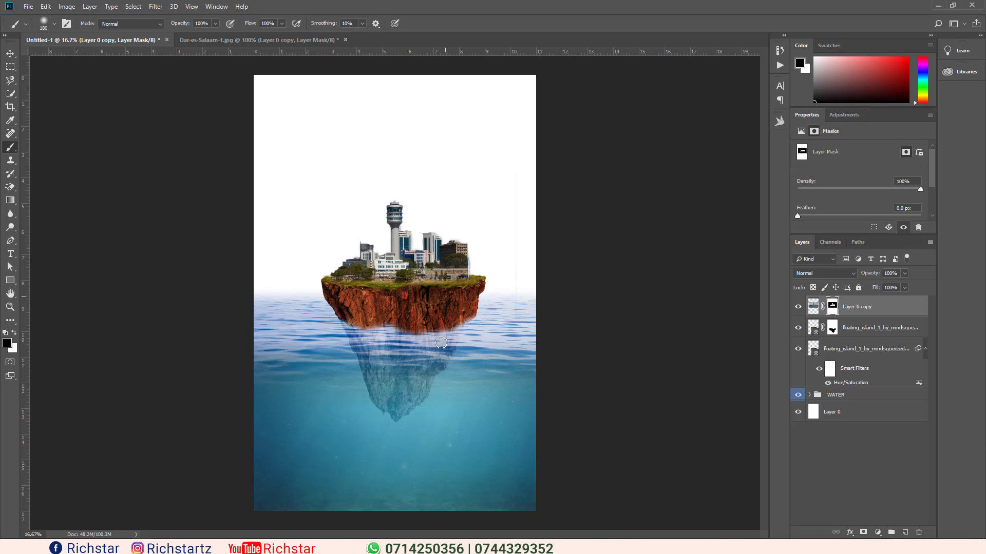
key("v")
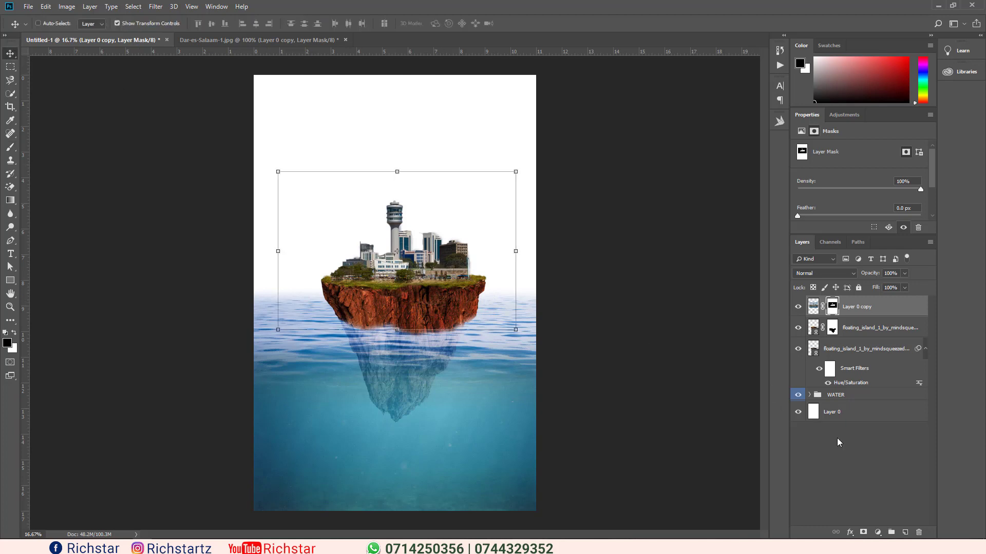
left_click(648, 348)
- Place the cloudy sky photo 12310G55Z5 from Pictures as a linked image
left_click(28, 7)
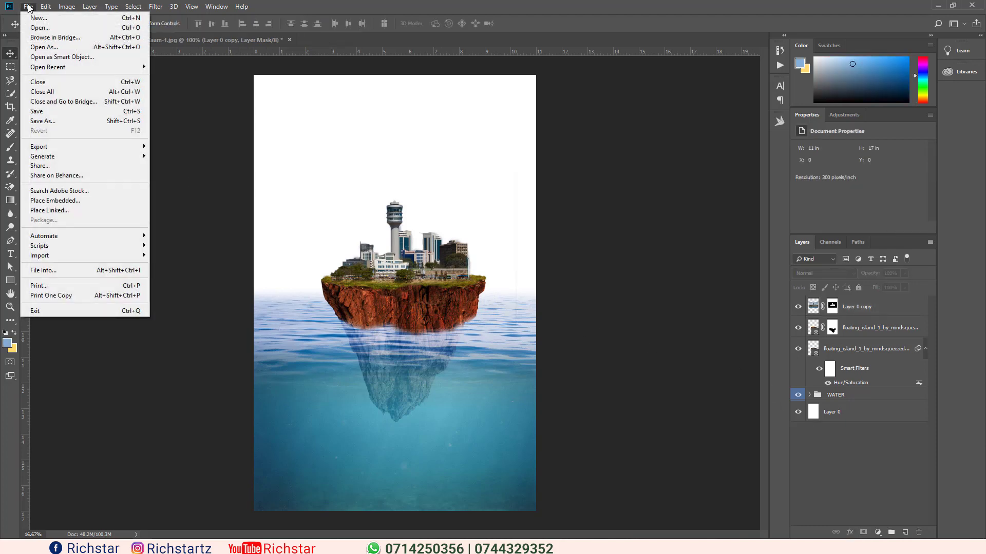
left_click(80, 216)
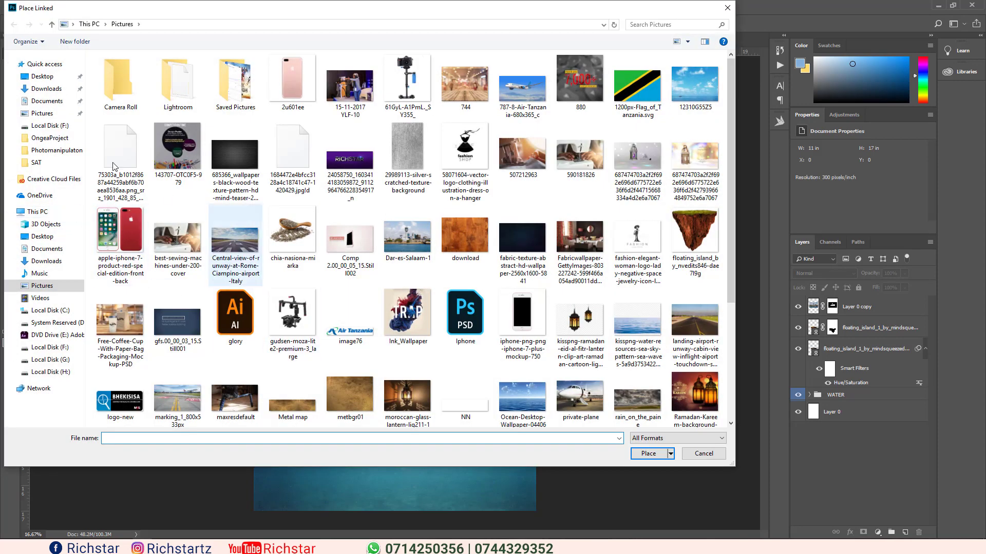
left_click(46, 88)
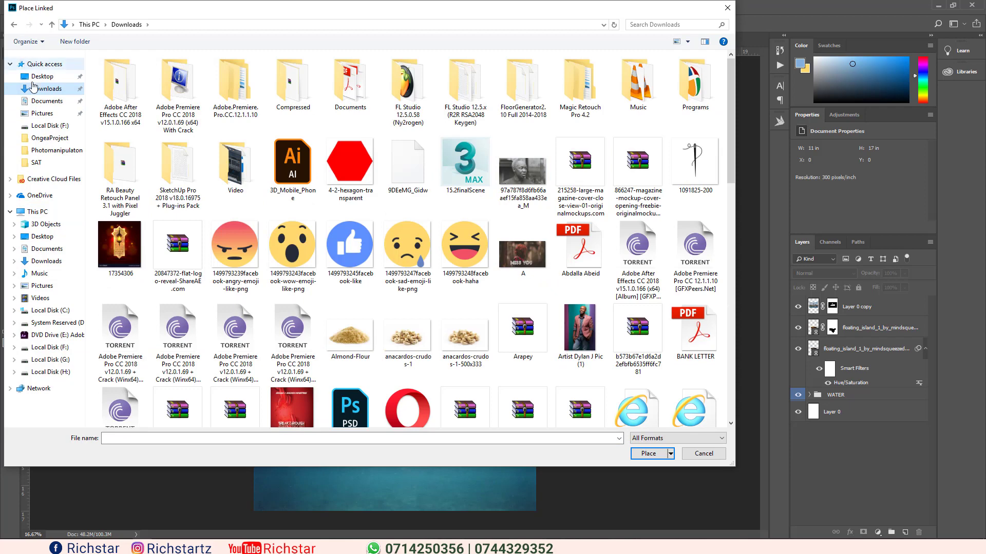
left_click(42, 113)
double_click(683, 96)
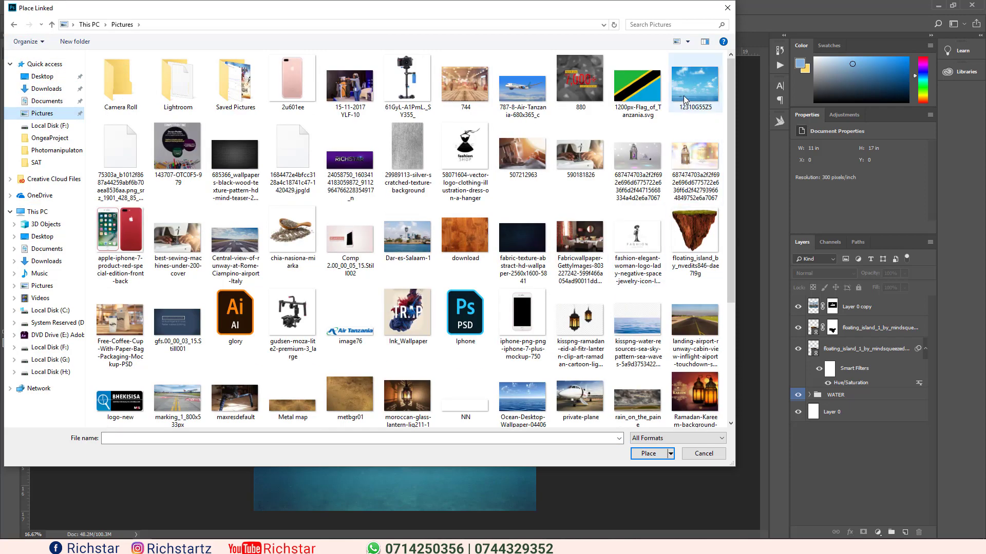
- Stretch the sky photo across the upper canvas and move its layer below the WATER group
left_click_drag(482, 335, 438, 237)
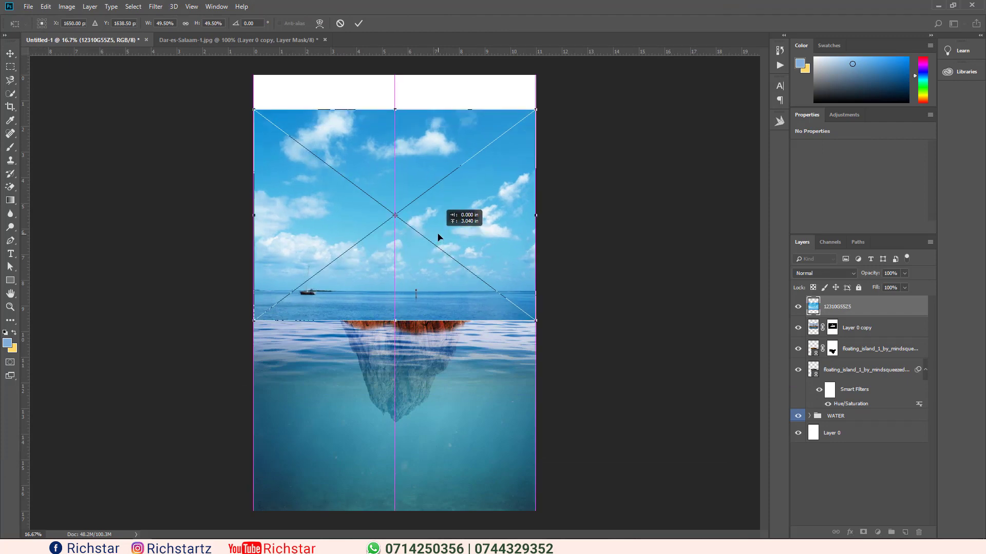
left_click_drag(438, 237, 418, 238)
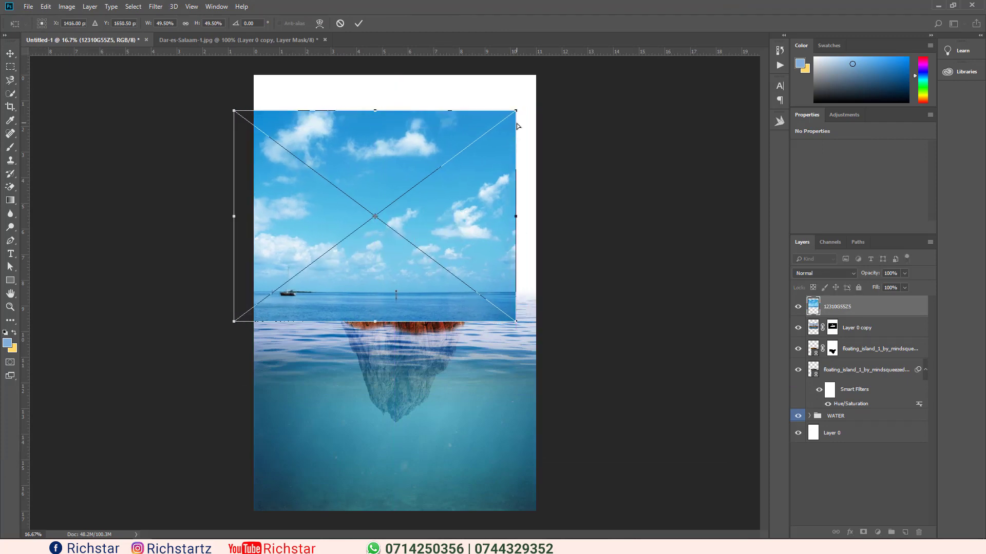
left_click_drag(517, 109, 540, 92)
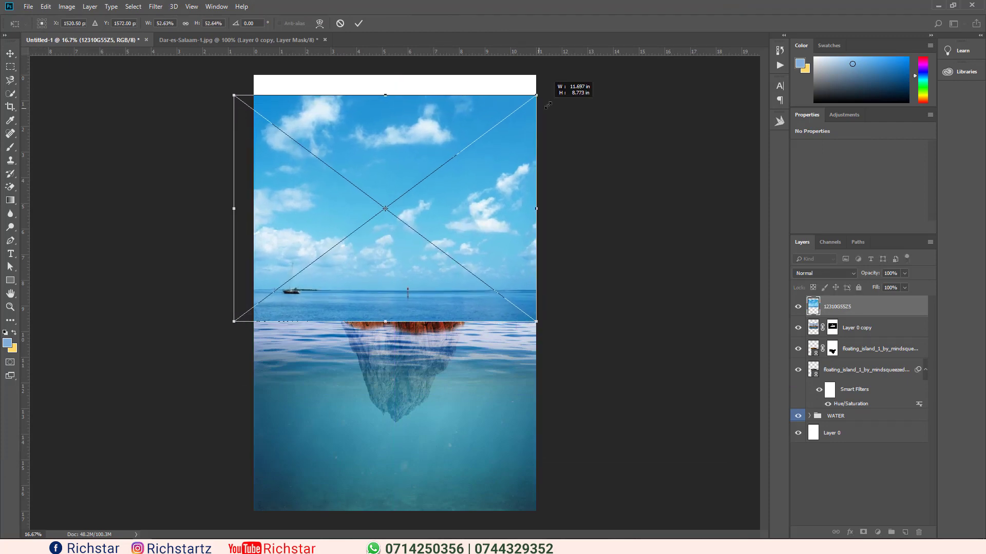
left_click(359, 23)
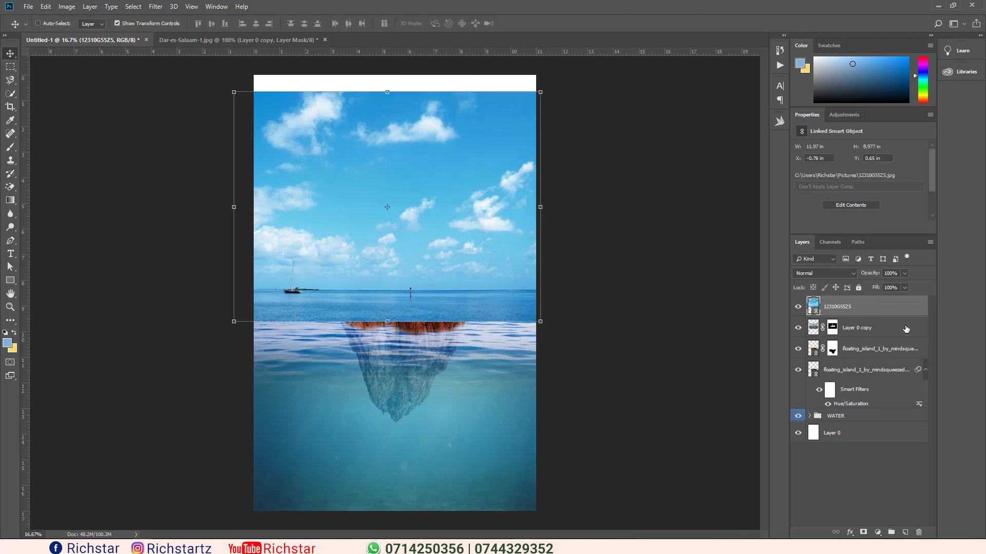
left_click_drag(837, 308, 850, 431)
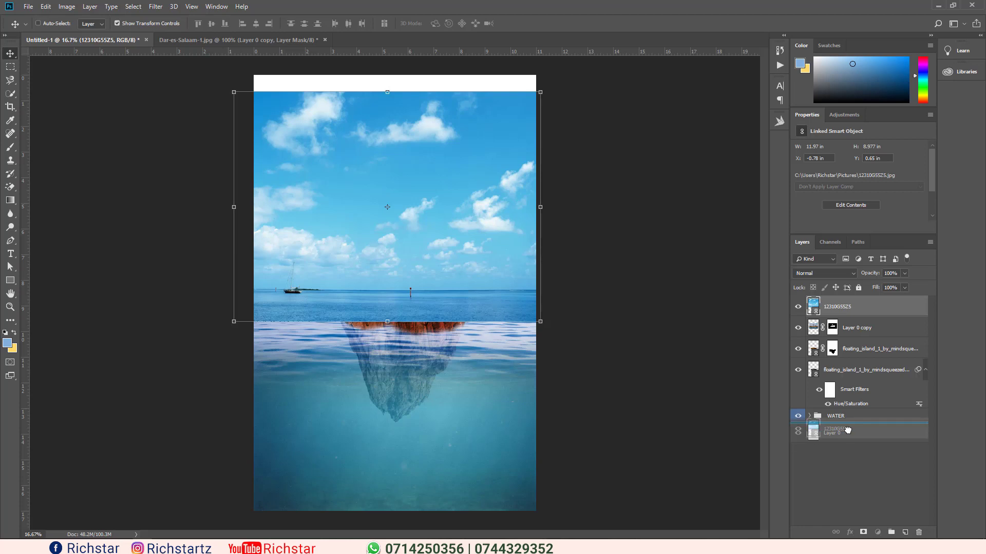
left_click_drag(850, 432, 847, 430)
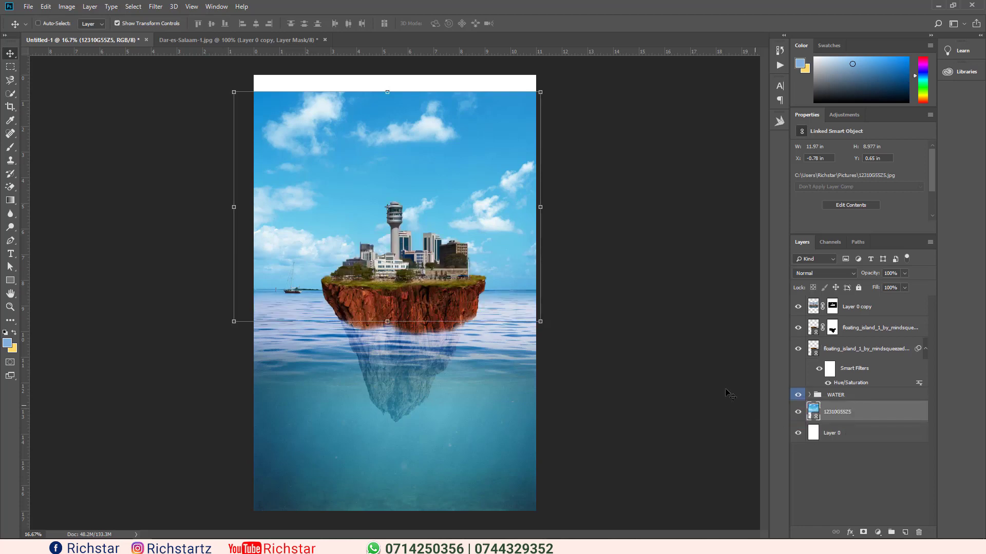
left_click(117, 23)
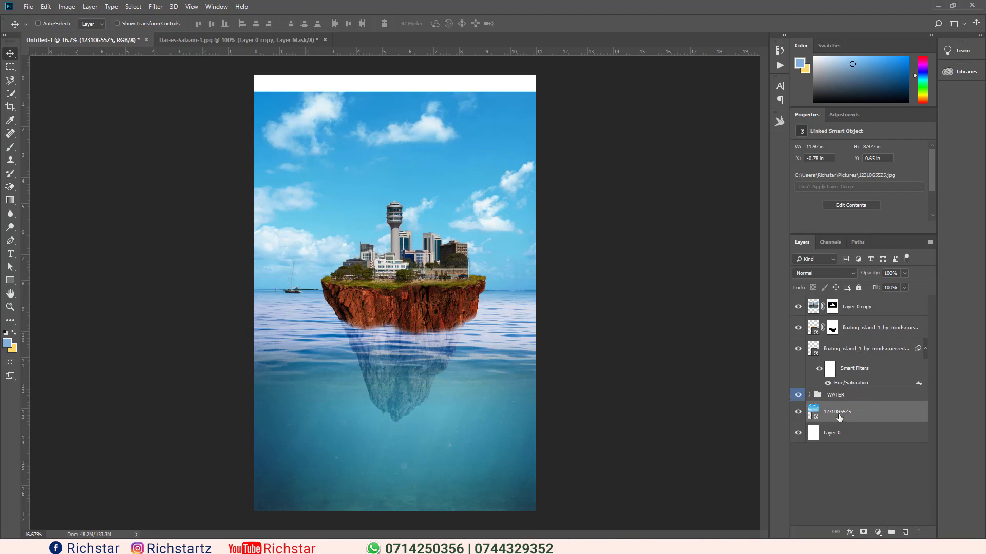
- Lower the sky photo's saturation with a Hue/Saturation adjustment
left_click(67, 7)
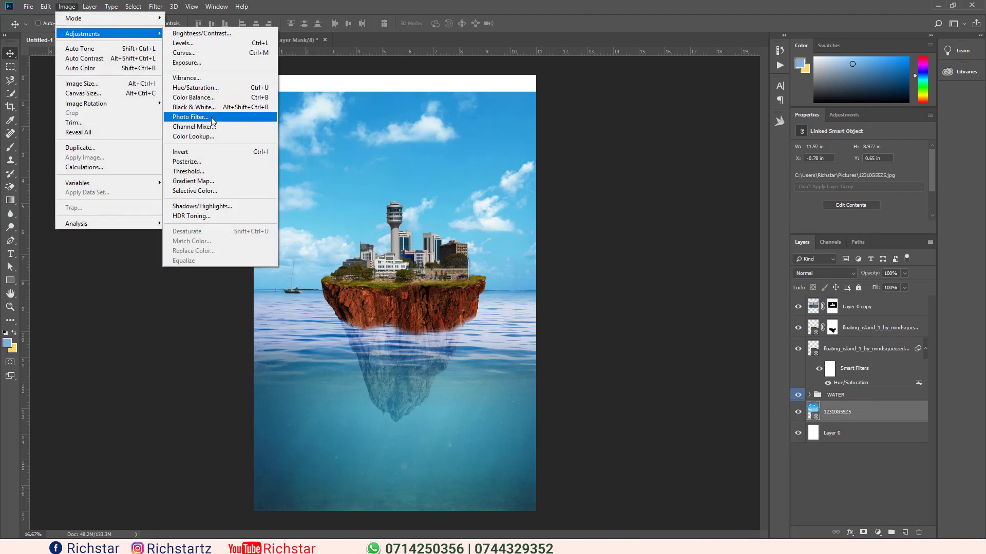
mouse_move(82, 33)
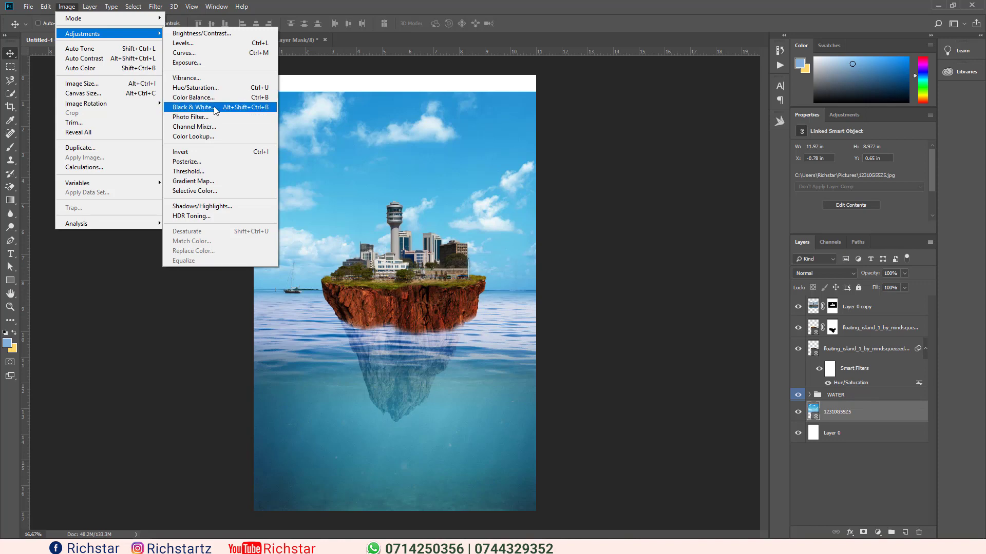
left_click(211, 91)
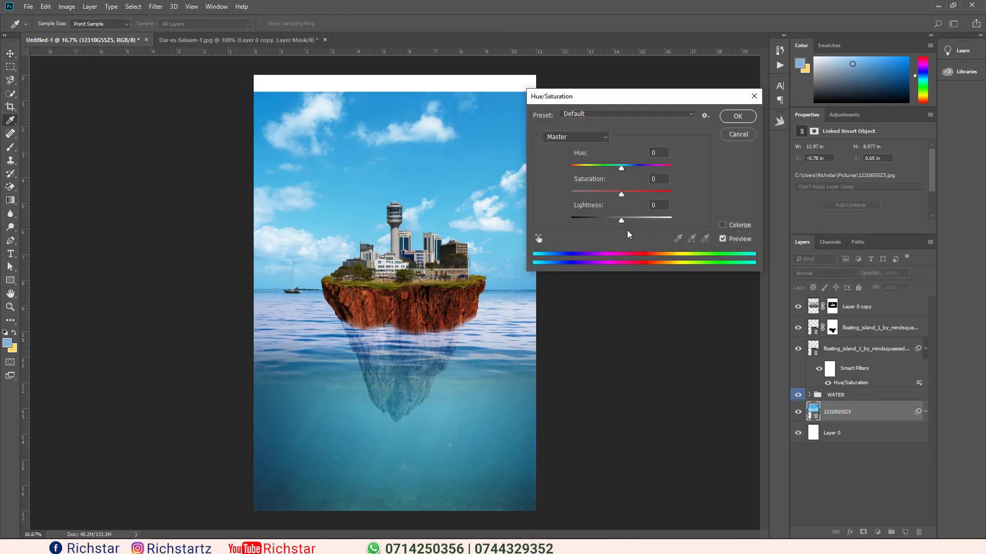
left_click_drag(621, 193, 607, 197)
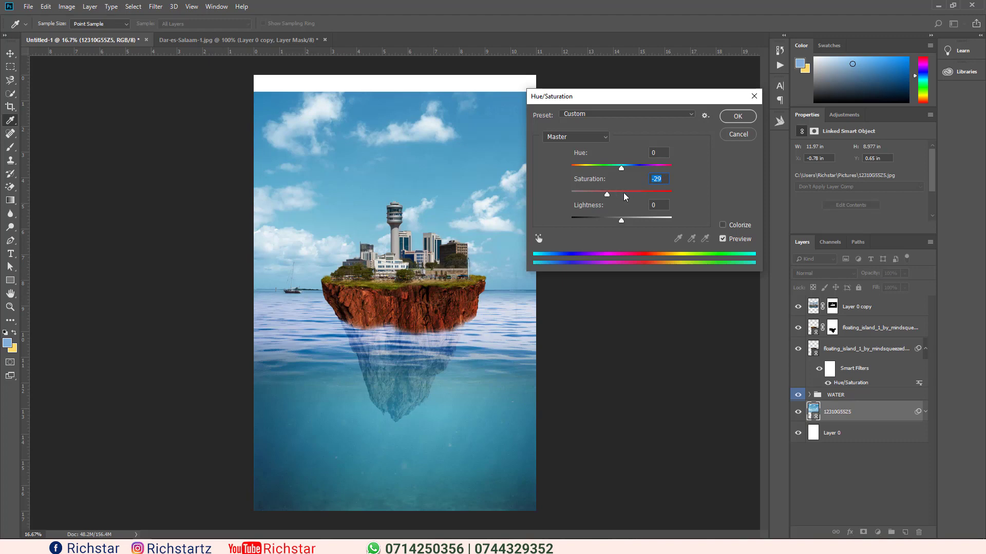
left_click(737, 116)
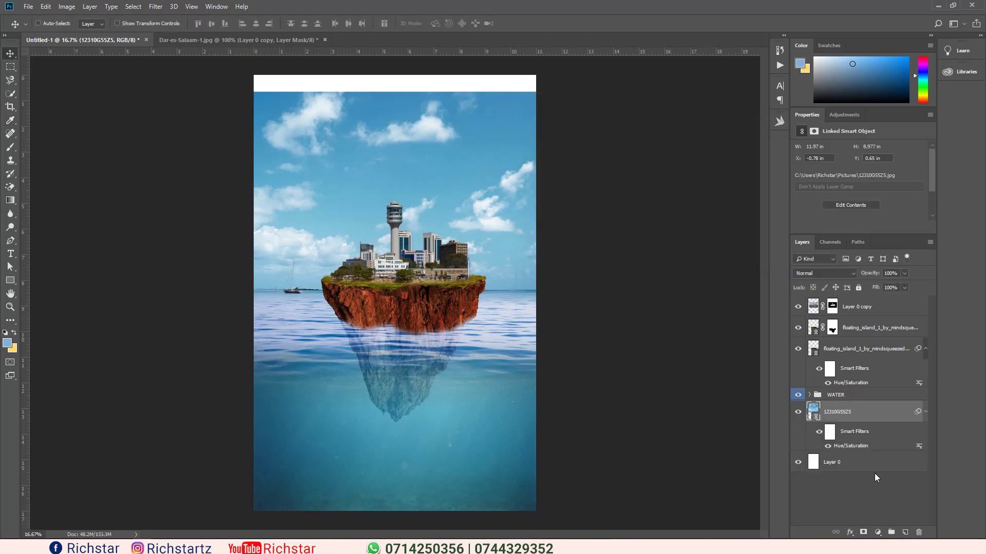
left_click(925, 411)
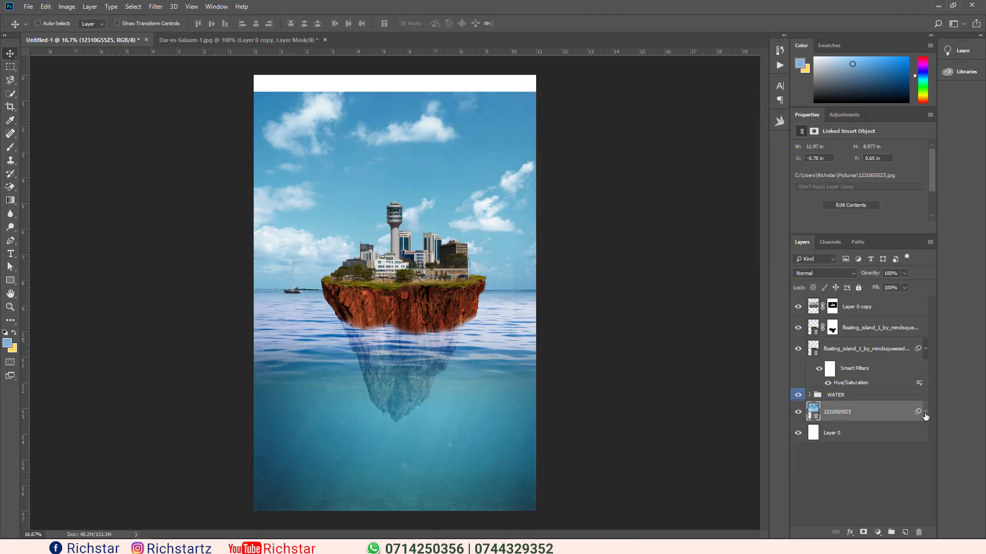
- Crop the white strip off the canvas top, leaving an 11 x 16.35 in canvas
left_click(893, 457)
left_click(11, 106)
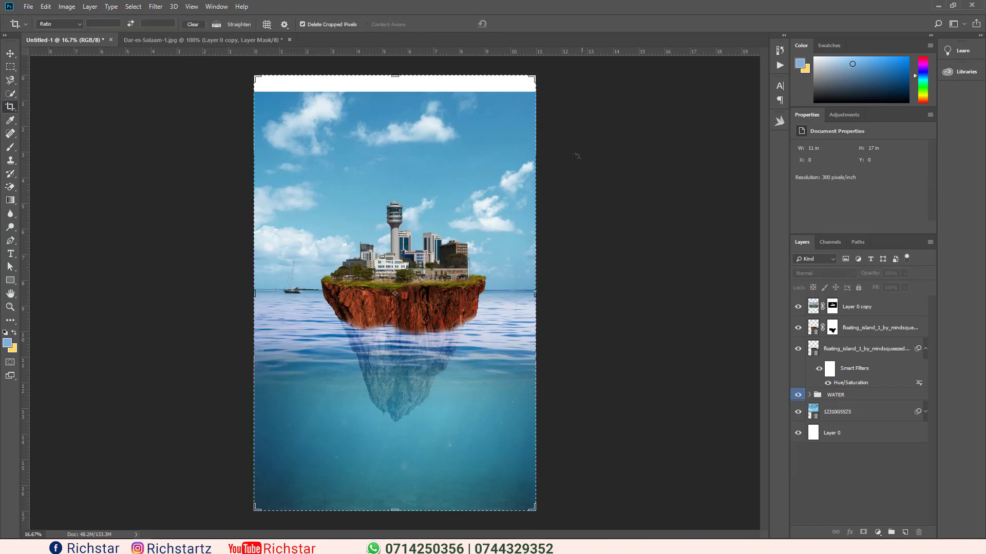
left_click_drag(394, 77, 397, 84)
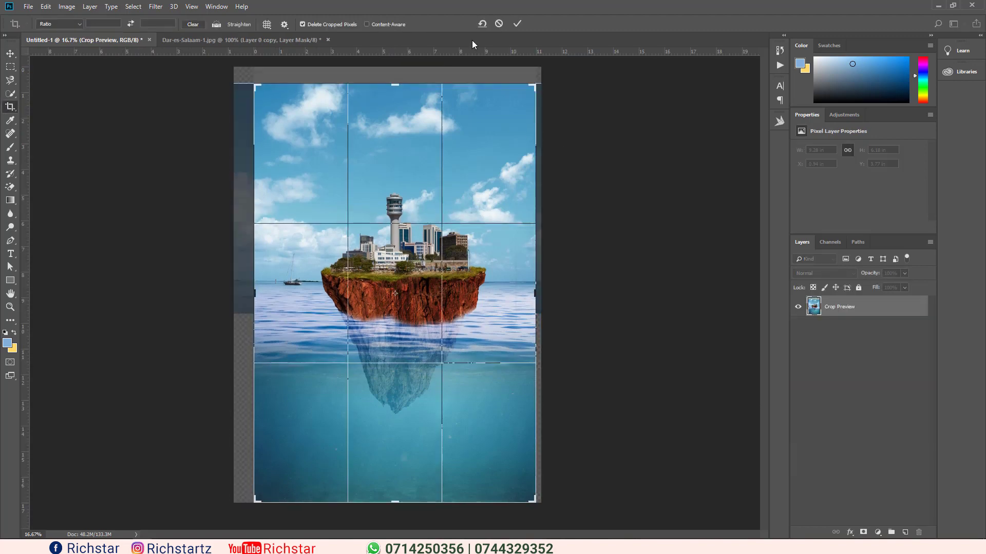
left_click(517, 23)
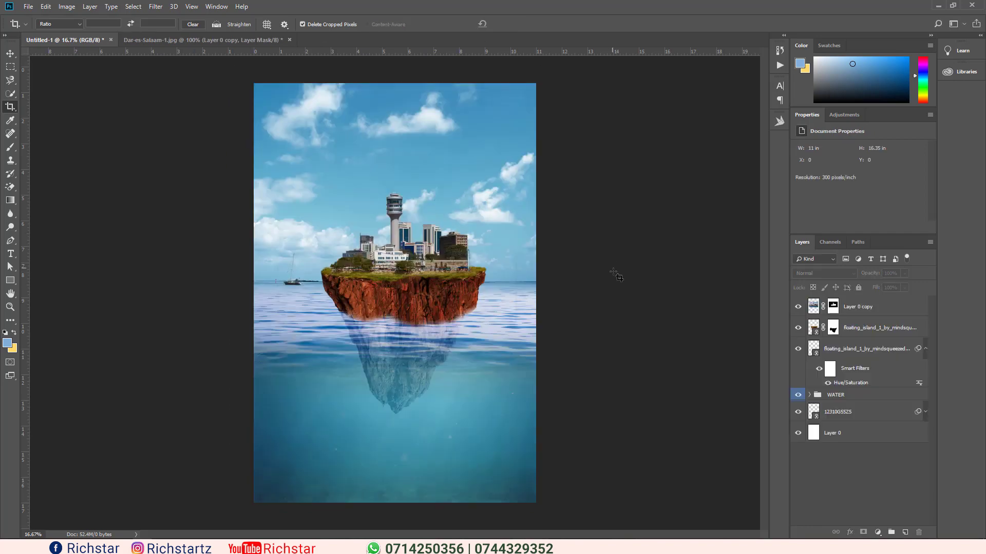
left_click(10, 54)
- Place fish_set_15 from the Photomanipulaton folder into the water below the island
left_click(26, 7)
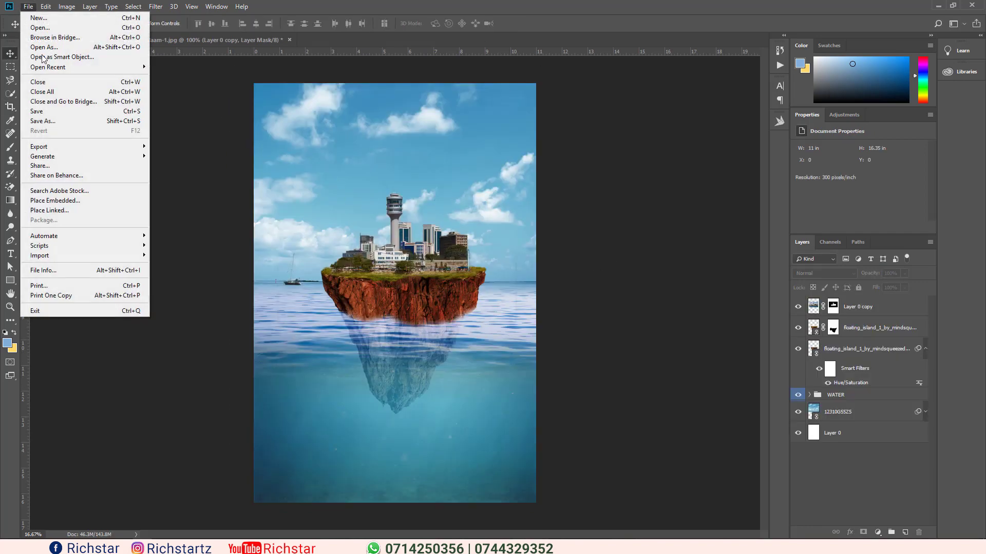
left_click(95, 201)
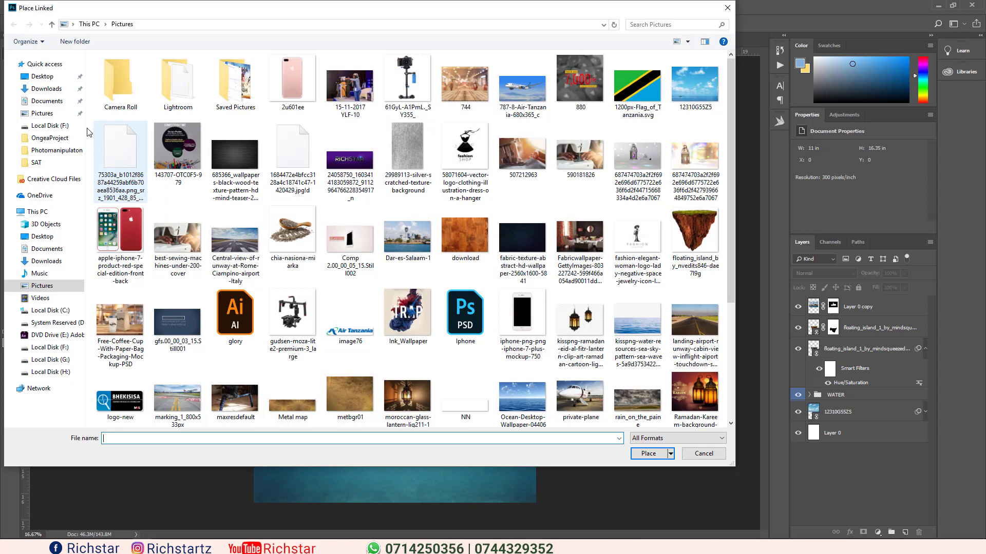
left_click(55, 150)
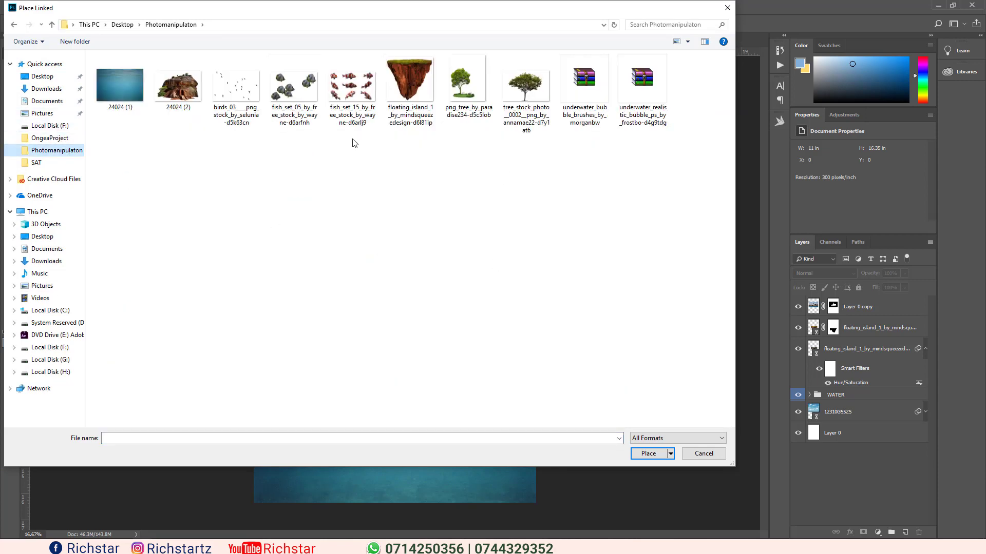
double_click(342, 95)
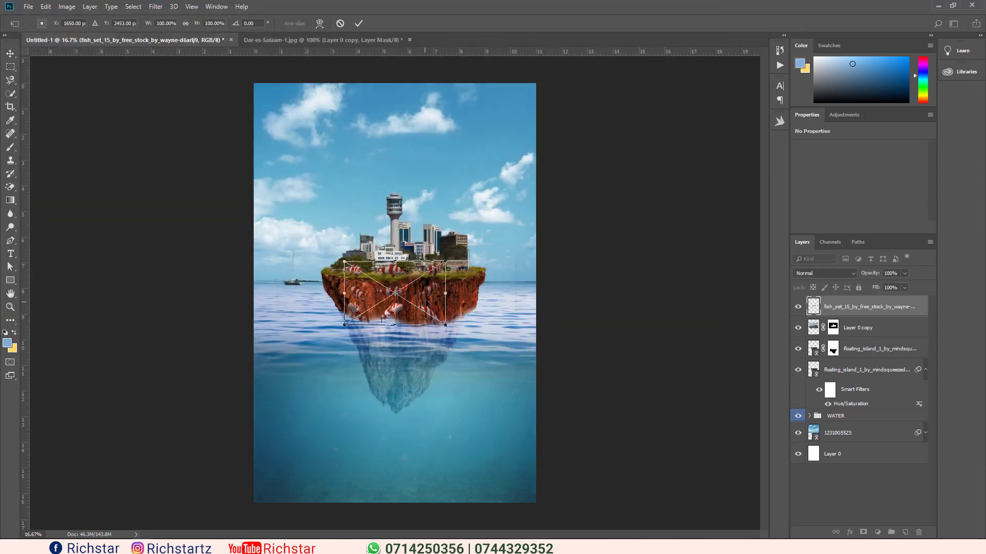
mouse_move(426, 302)
left_mouse_down()
mouse_move(486, 417)
mouse_move(464, 414)
mouse_move(465, 401)
mouse_move(484, 401)
mouse_move(475, 407)
left_mouse_up()
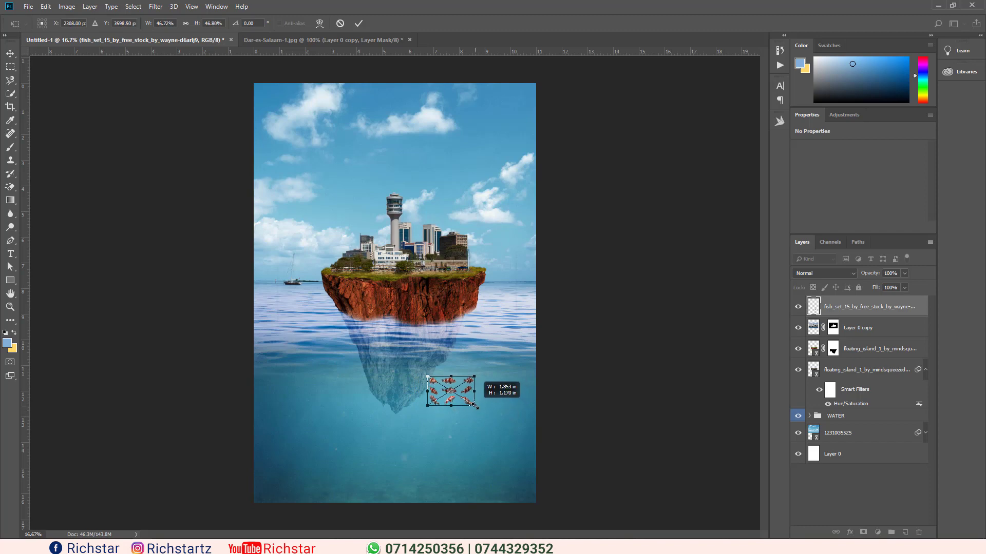
left_click(359, 23)
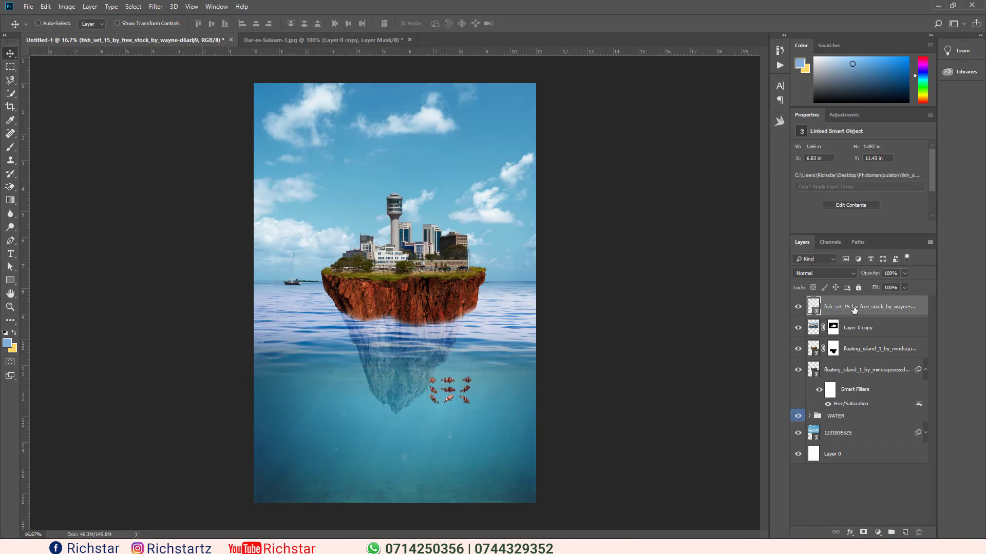
- Duplicate the fish lower right, shrinking it and rotating it 30.37°
left_click_drag(854, 309, 905, 532)
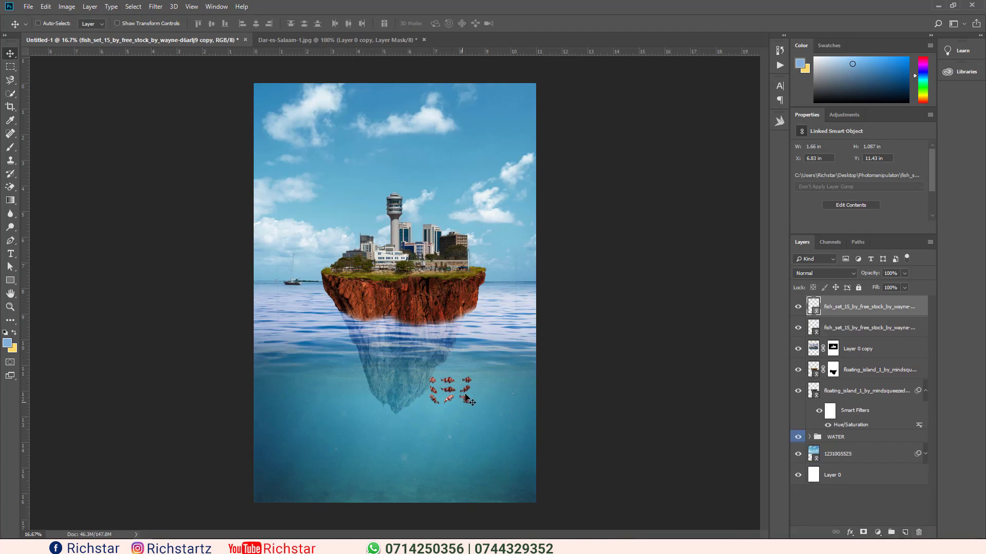
left_click_drag(467, 393, 505, 450)
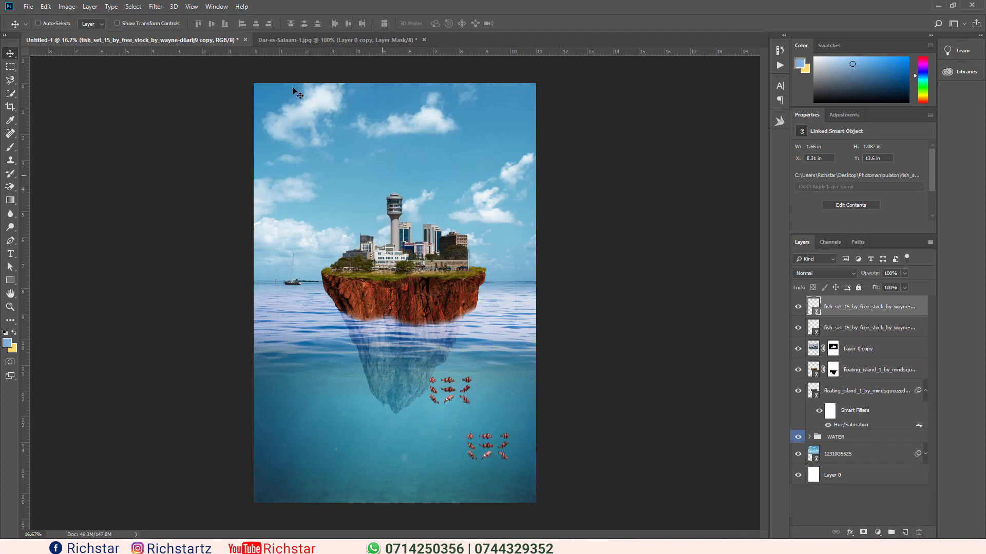
left_click(117, 24)
mouse_move(508, 461)
left_mouse_down()
mouse_move(494, 450)
mouse_move(520, 442)
left_mouse_up()
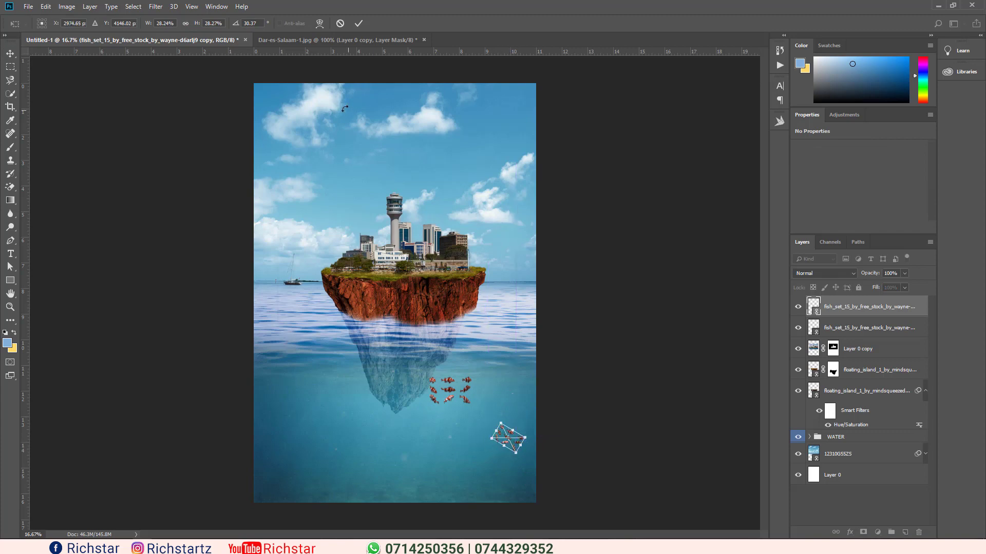
left_click(359, 24)
left_click(823, 506)
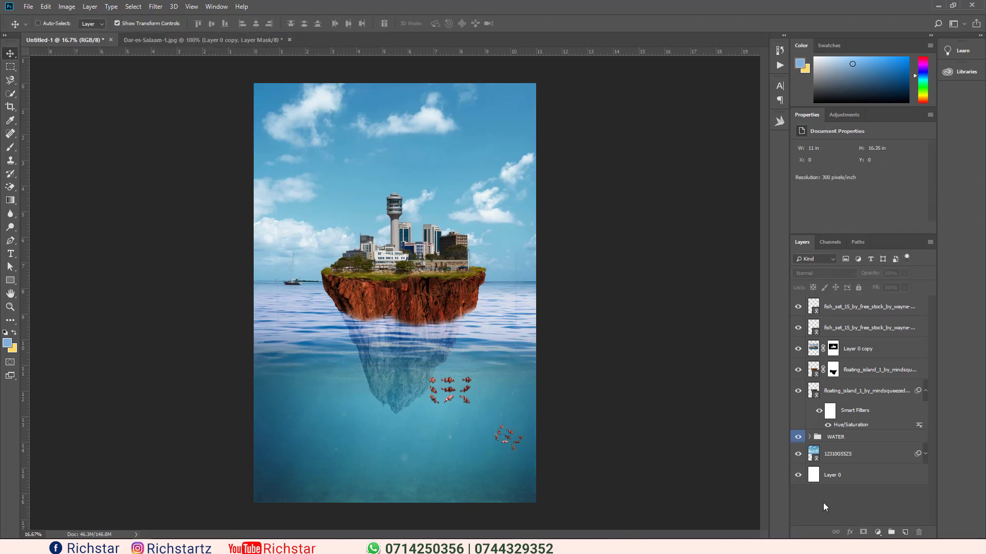
left_click(28, 6)
- Place fish_set_05 in the lower-left water, scaled to about 54%
left_click(74, 209)
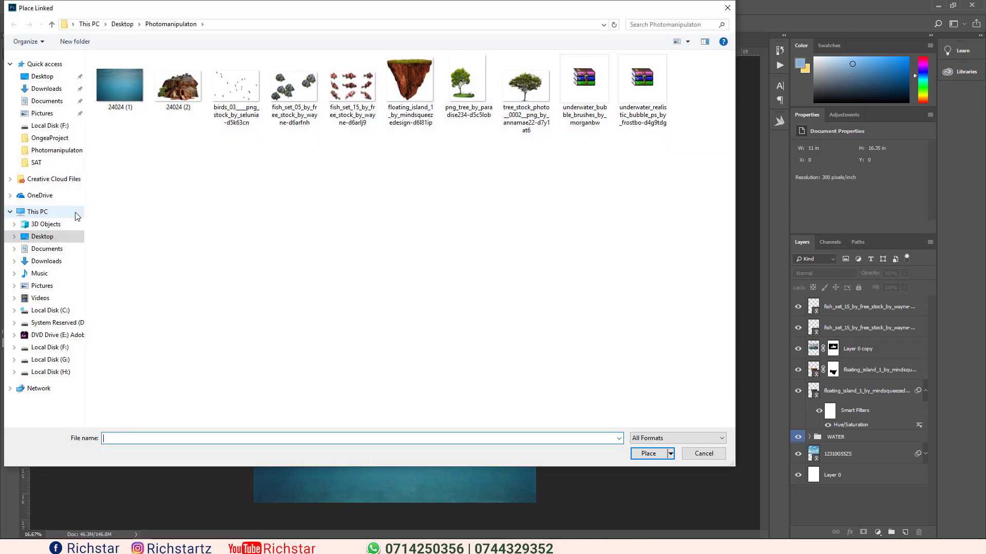
double_click(294, 85)
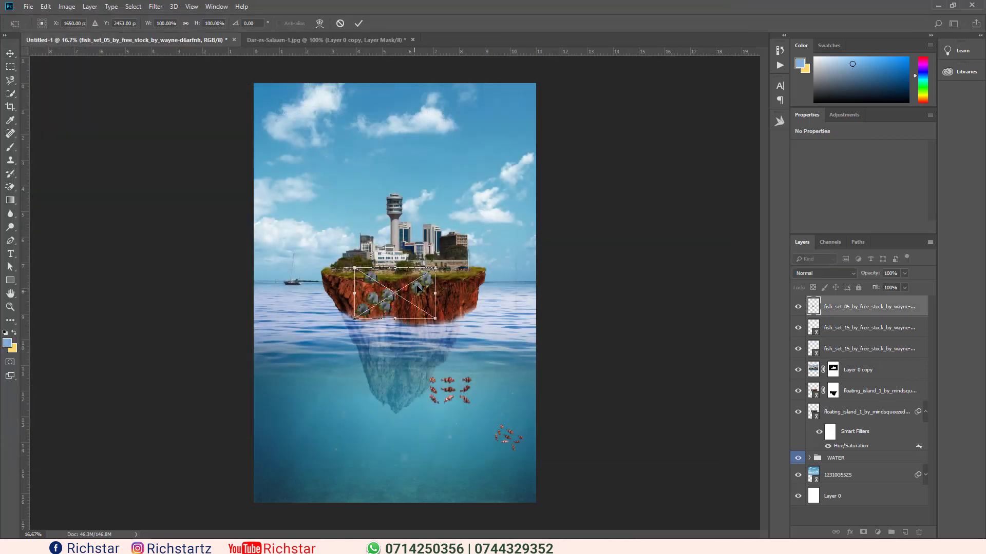
left_click_drag(418, 288, 342, 411)
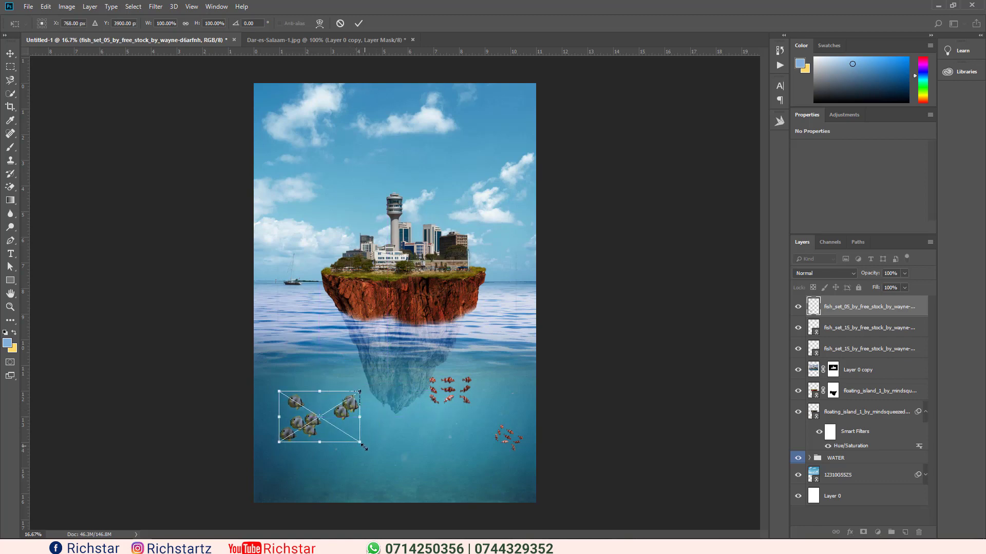
mouse_move(360, 445)
left_mouse_down()
mouse_move(324, 419)
mouse_move(360, 390)
left_mouse_up()
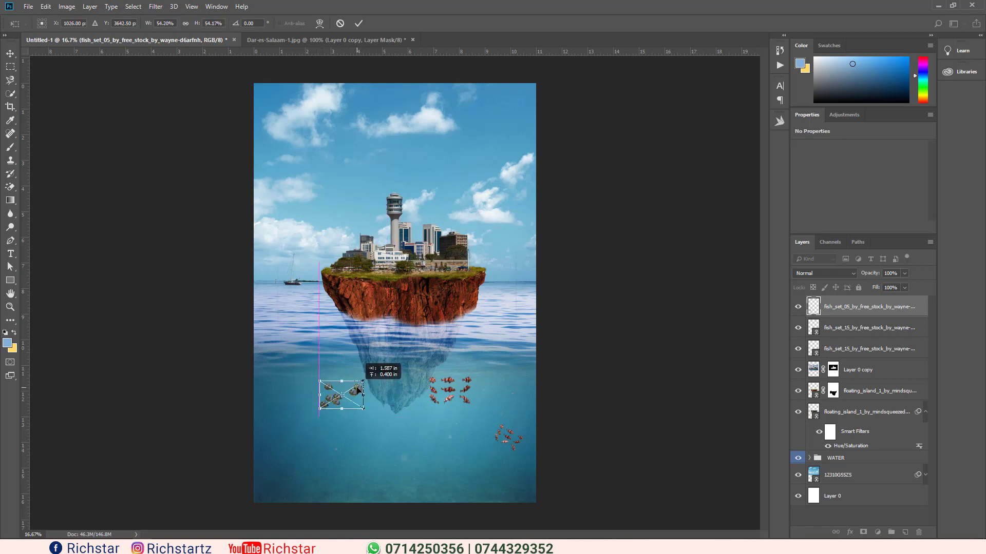
left_click(358, 23)
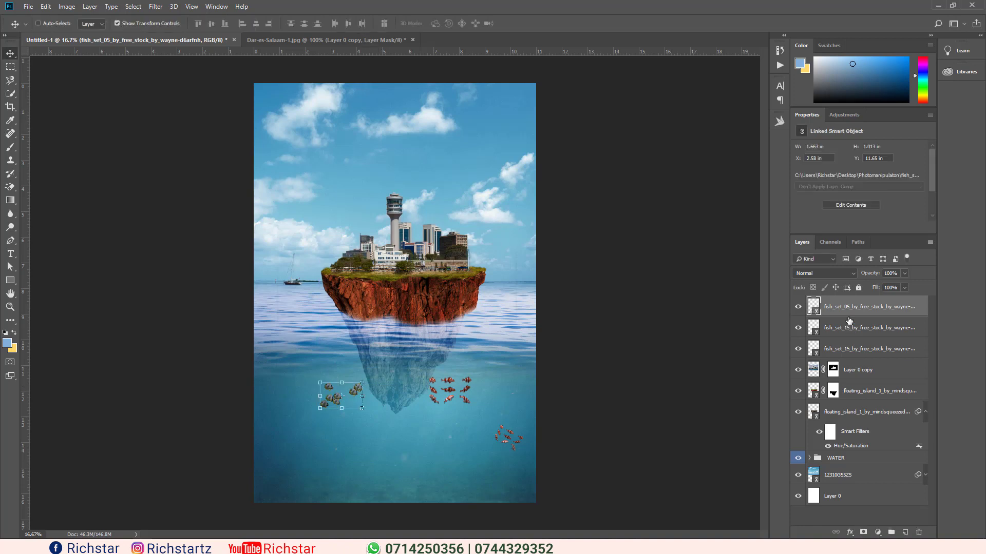
- Duplicate the fish_set_05 layer further down-left, shrunk to 27.5% and tilted −41°
left_click_drag(849, 321, 905, 532)
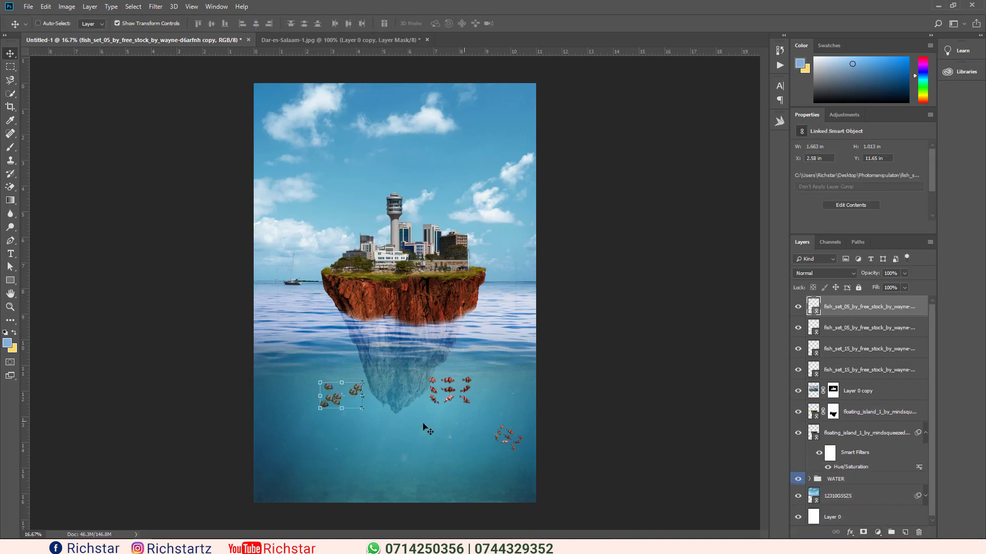
key("ctrl+t")
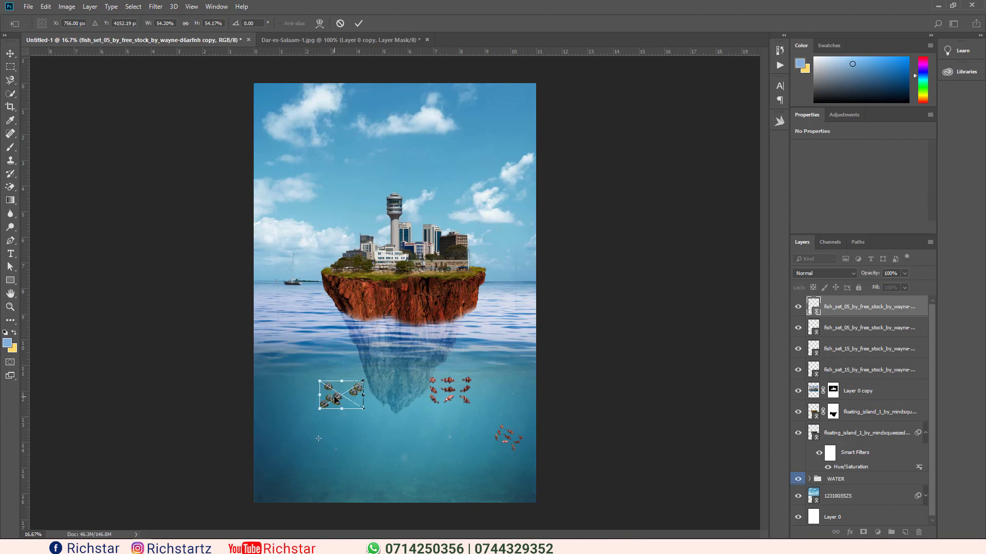
mouse_move(340, 396)
left_mouse_down()
mouse_move(298, 456)
mouse_move(322, 447)
left_mouse_up()
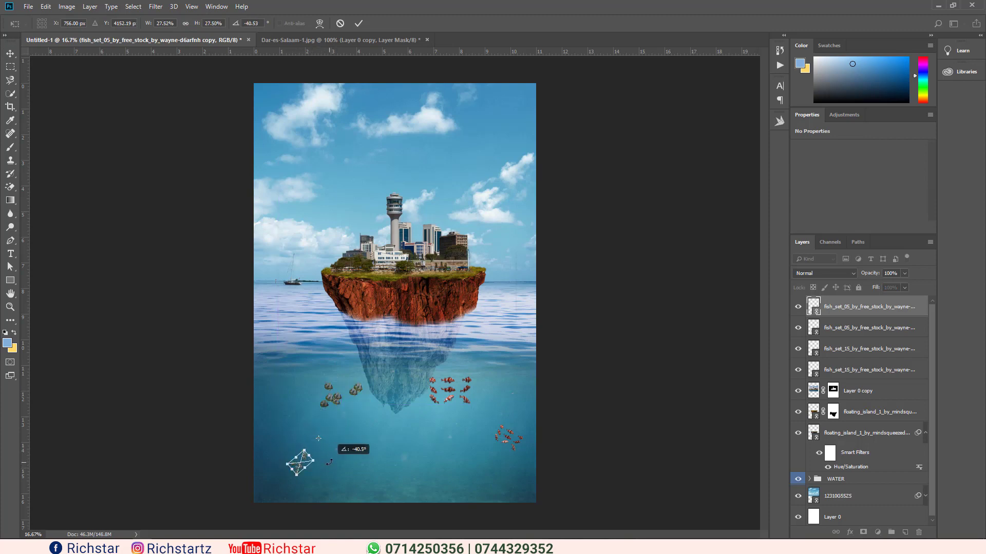
left_click(359, 24)
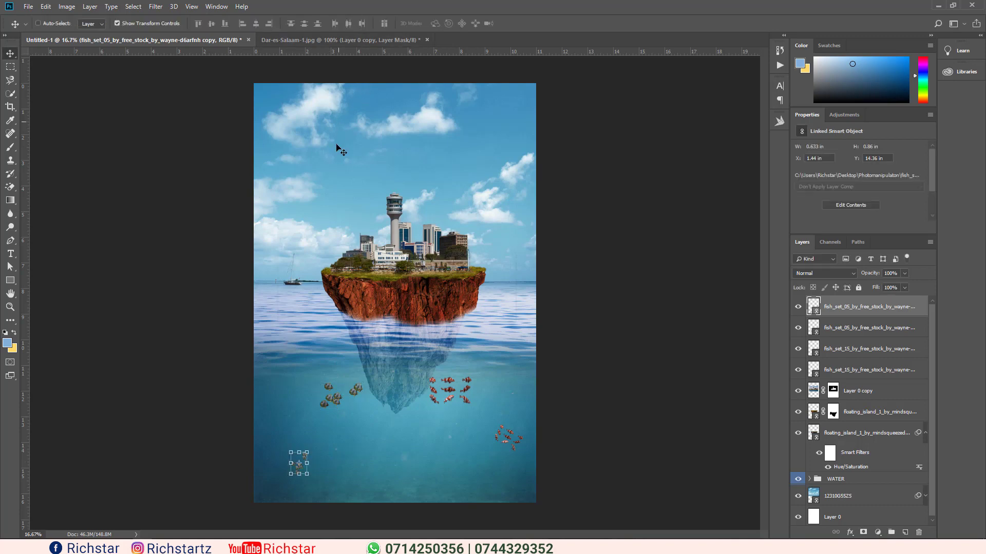
left_click(124, 24)
left_click(858, 371, "ctrl")
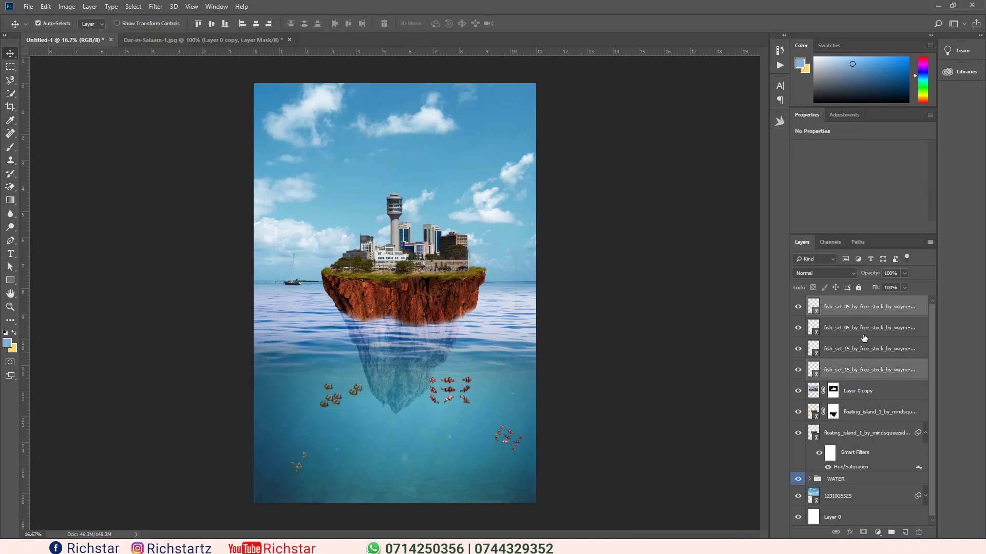
- Group the four fish layers into a new group named SAMAKI
left_click(864, 352, "ctrl")
left_click(862, 329, "ctrl")
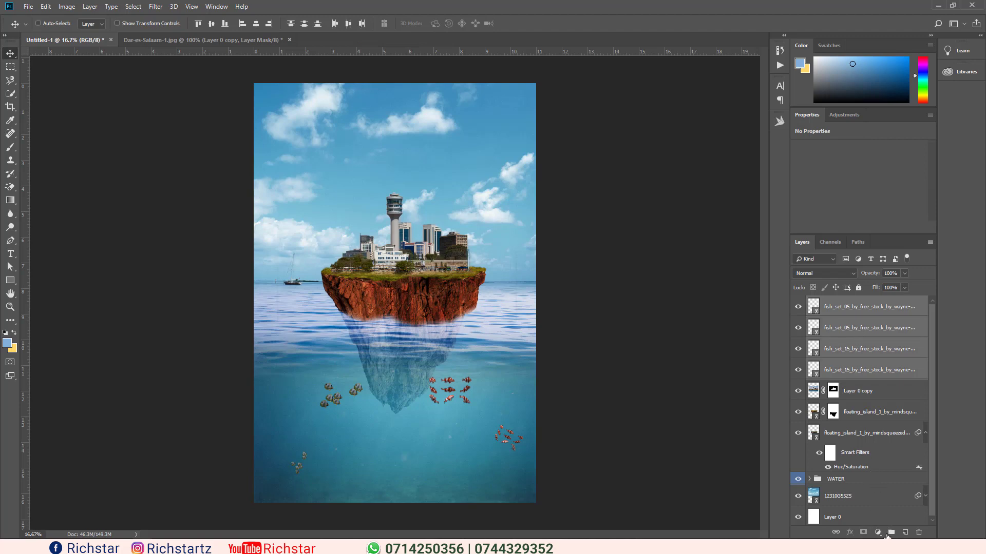
left_click(886, 535)
double_click(847, 304)
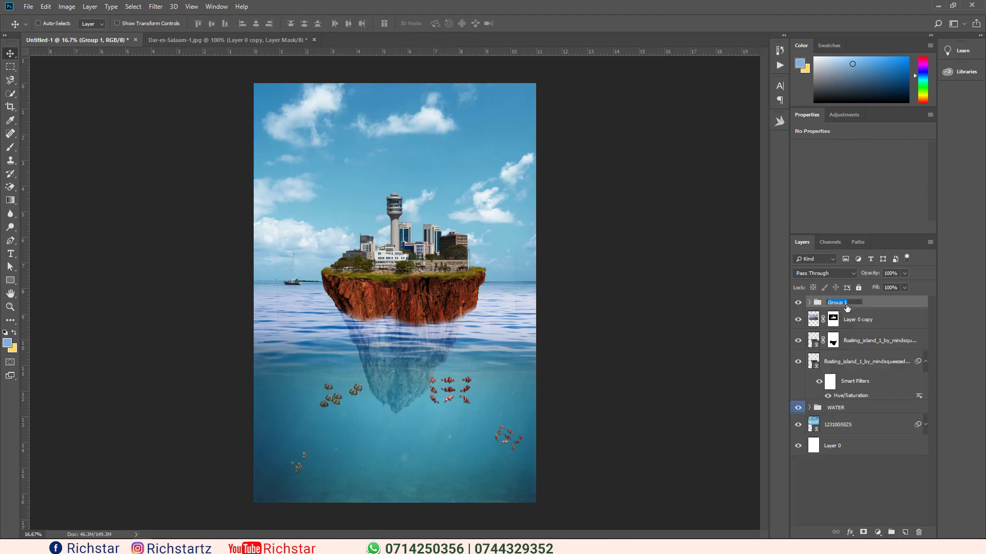
type("SAMAKI")
key("Return")
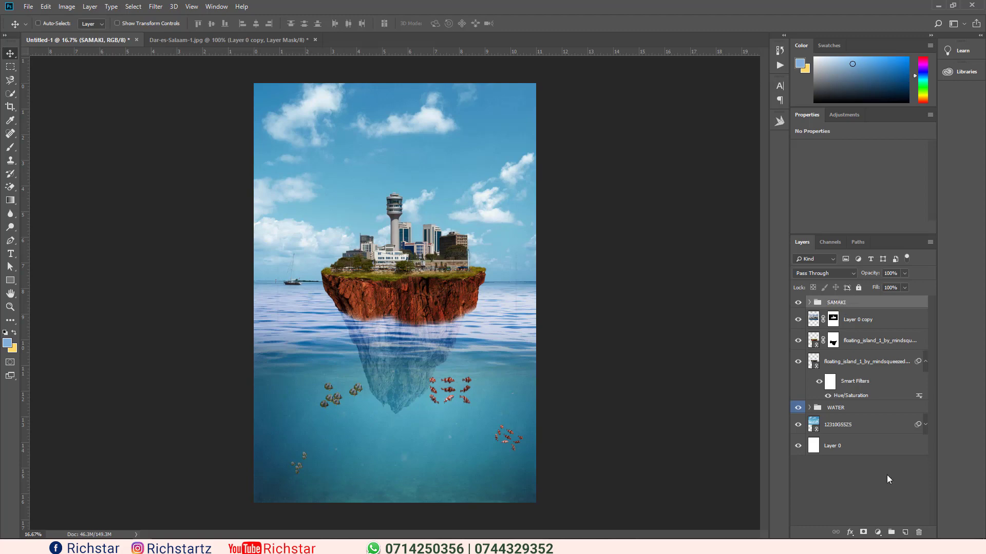
- Give the SAMAKI group a green label and the Soft Light blend mode
right_click(828, 306)
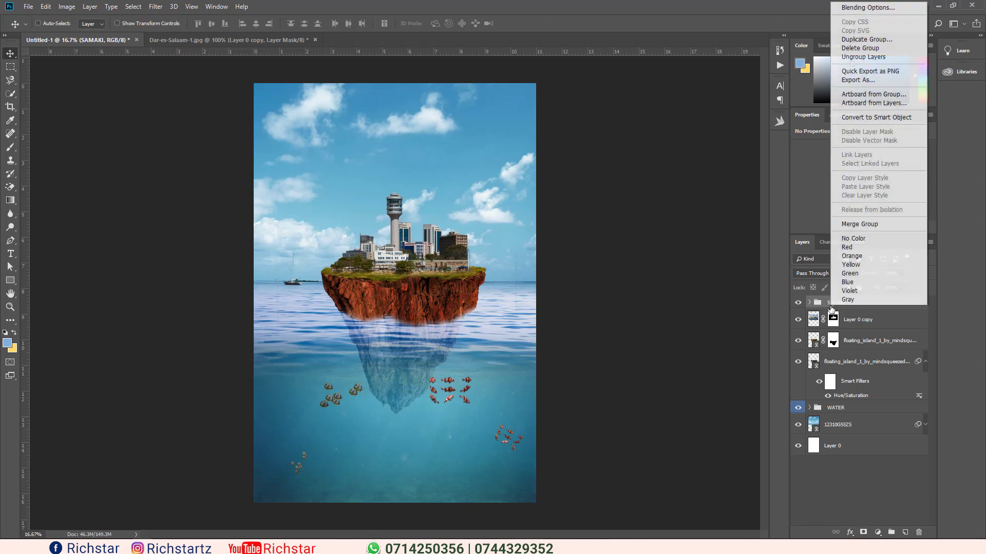
left_click(863, 273)
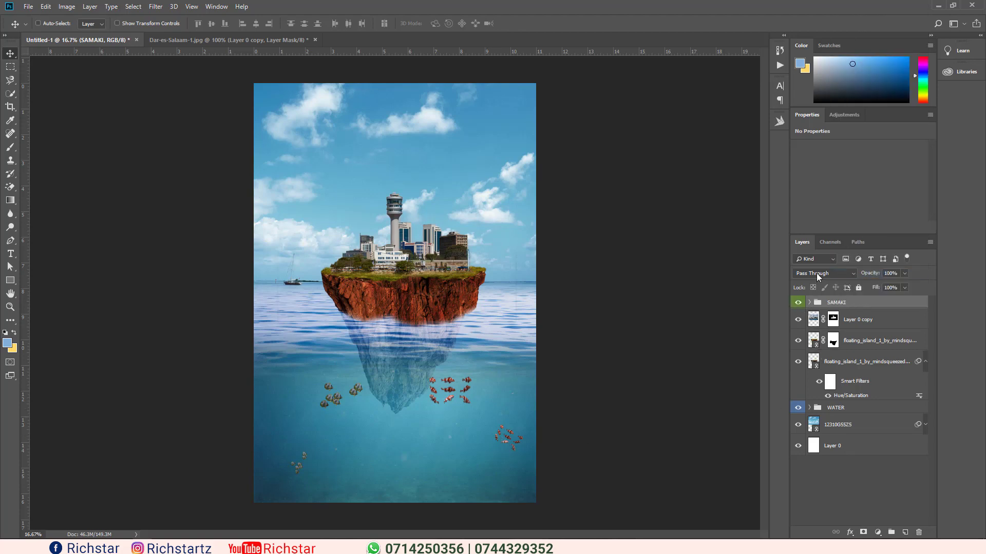
left_click(816, 273)
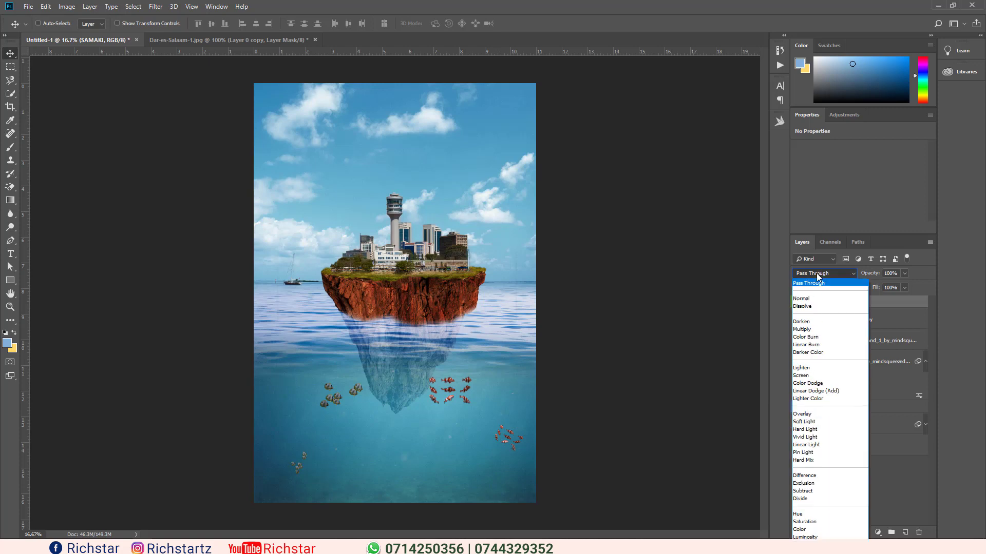
left_click(820, 422)
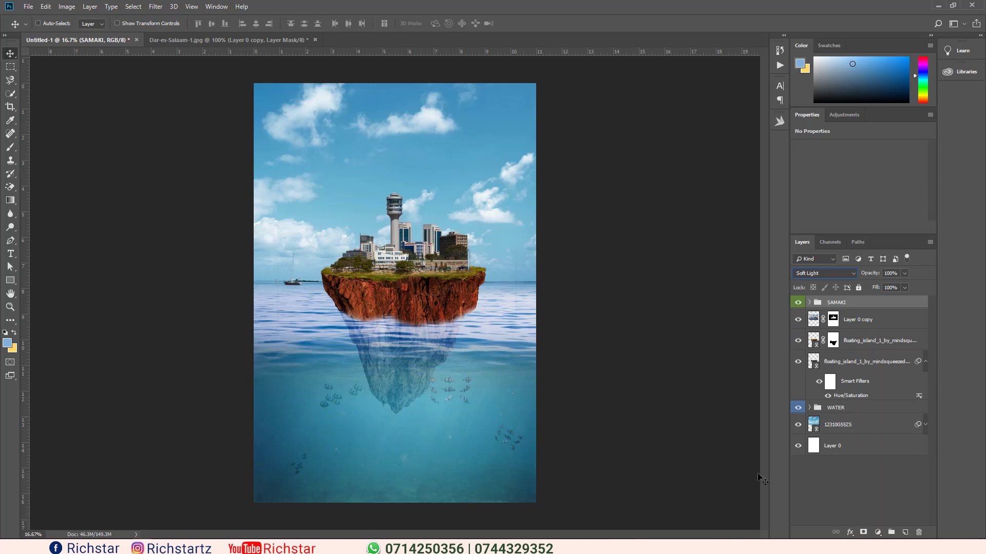
left_click(824, 475)
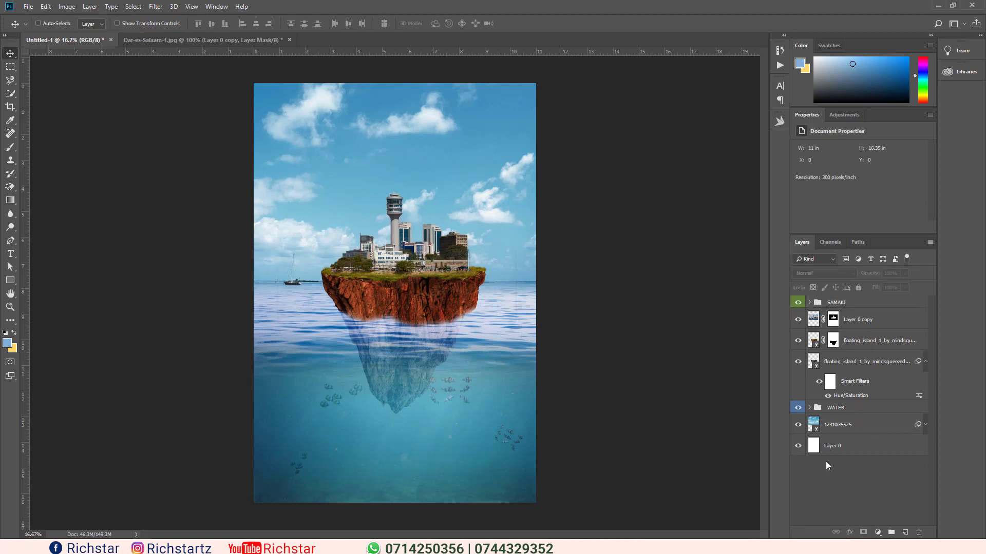
- Select the water texture layer inside the WATER group
left_click(846, 341)
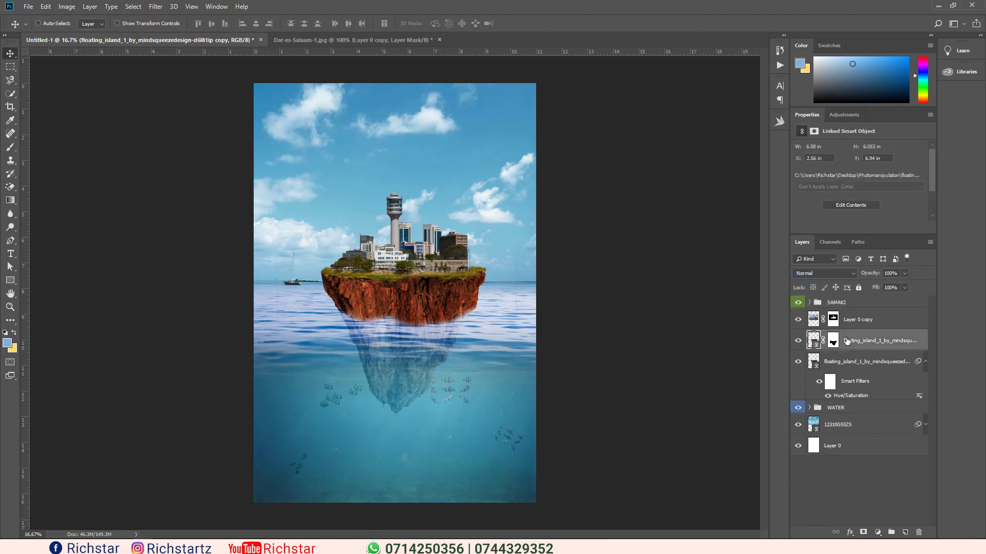
left_click(835, 409)
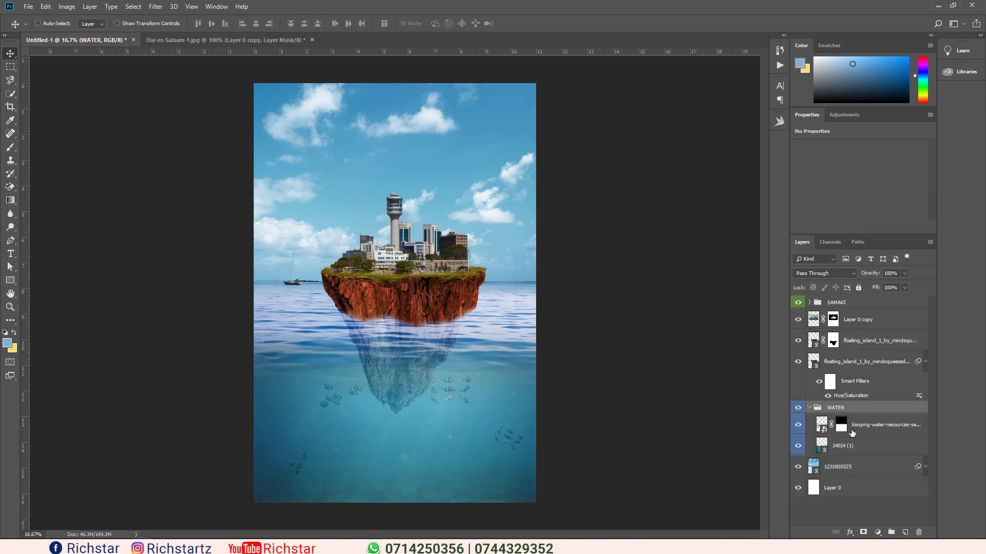
left_click(865, 430)
left_click(798, 425)
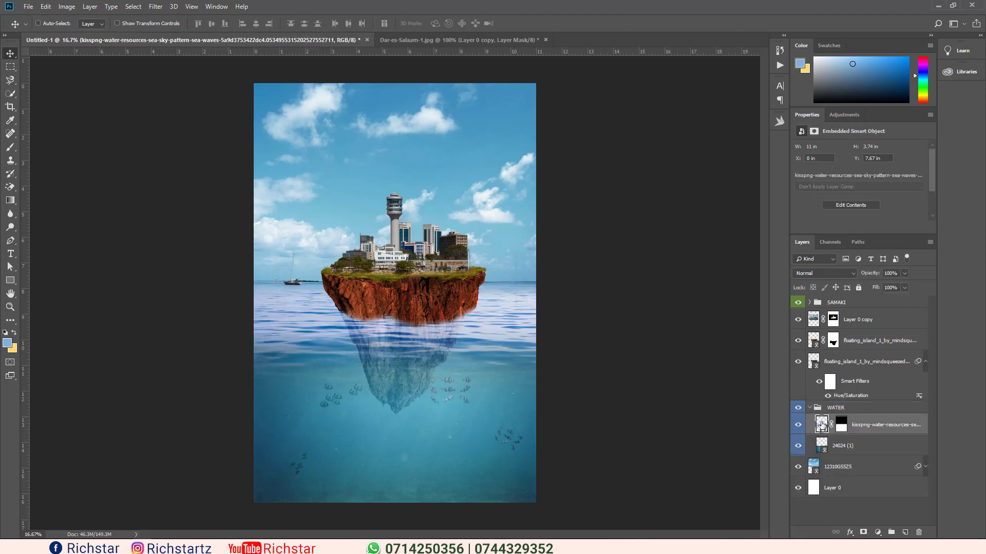
- Lower the water layer's saturation to -29 with a Hue/Saturation adjustment
left_click(68, 7)
mouse_move(82, 33)
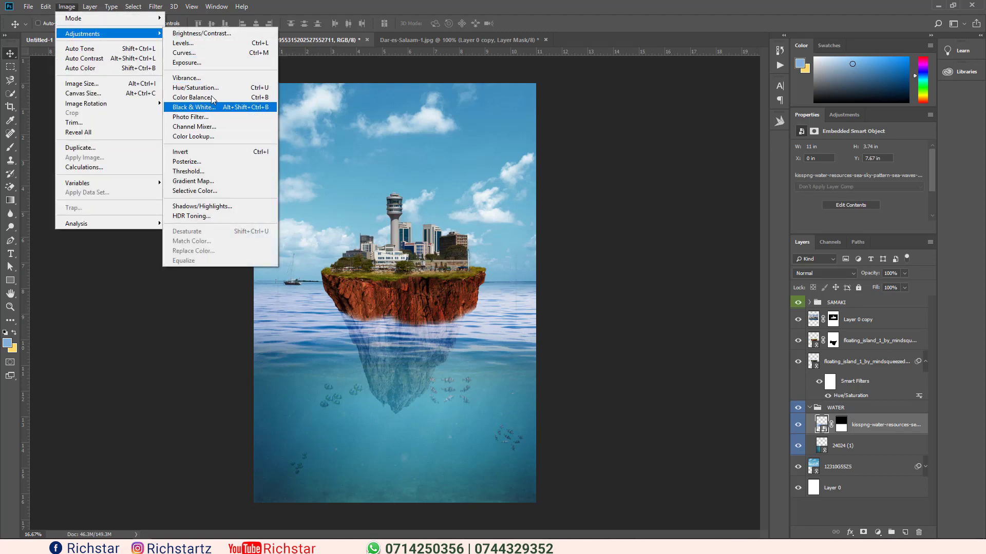
left_click(195, 87)
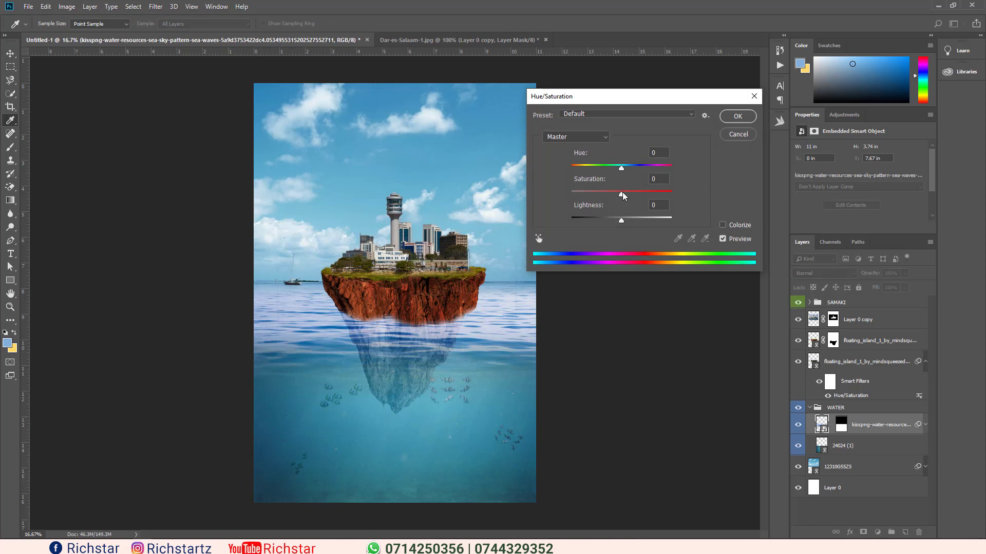
left_click_drag(621, 196, 611, 197)
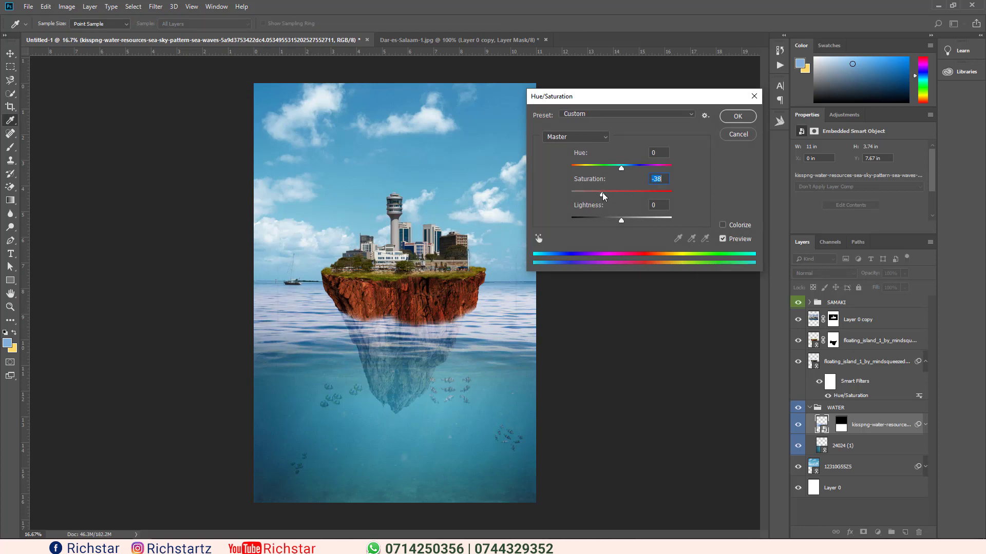
left_click_drag(604, 196, 607, 196)
left_click(729, 116)
- Place the birds image as linked, shrunk to about 14.5%, in the upper-right sky
left_click(28, 6)
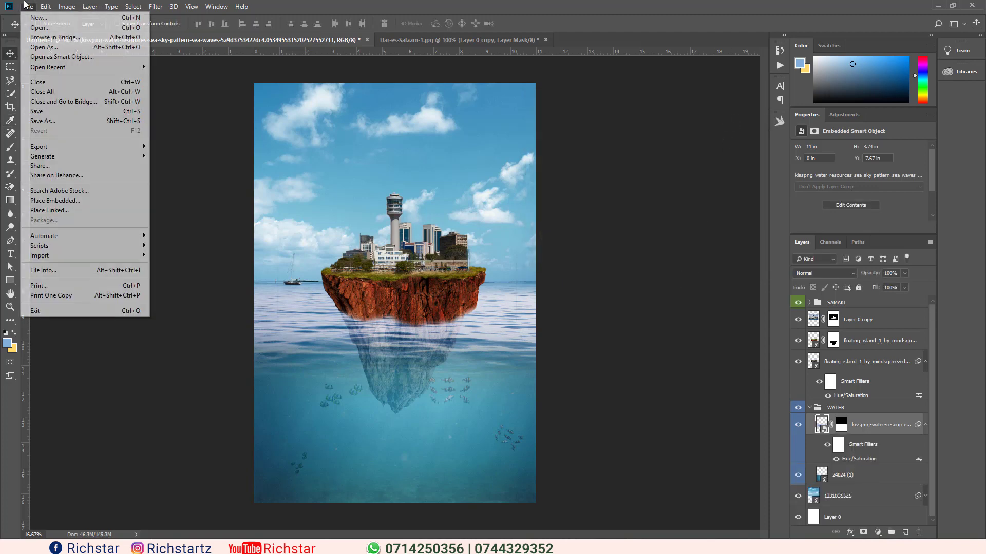
left_click(58, 210)
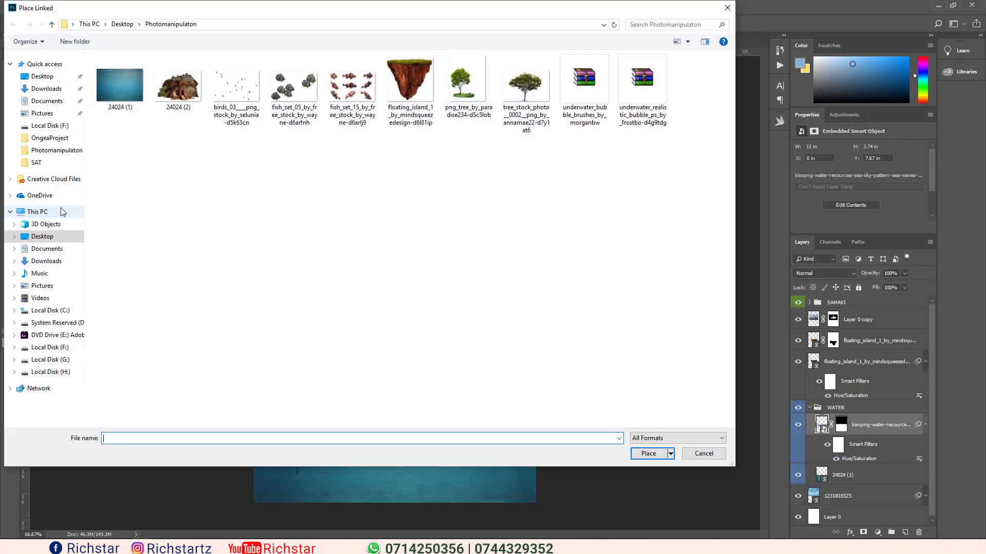
double_click(241, 86)
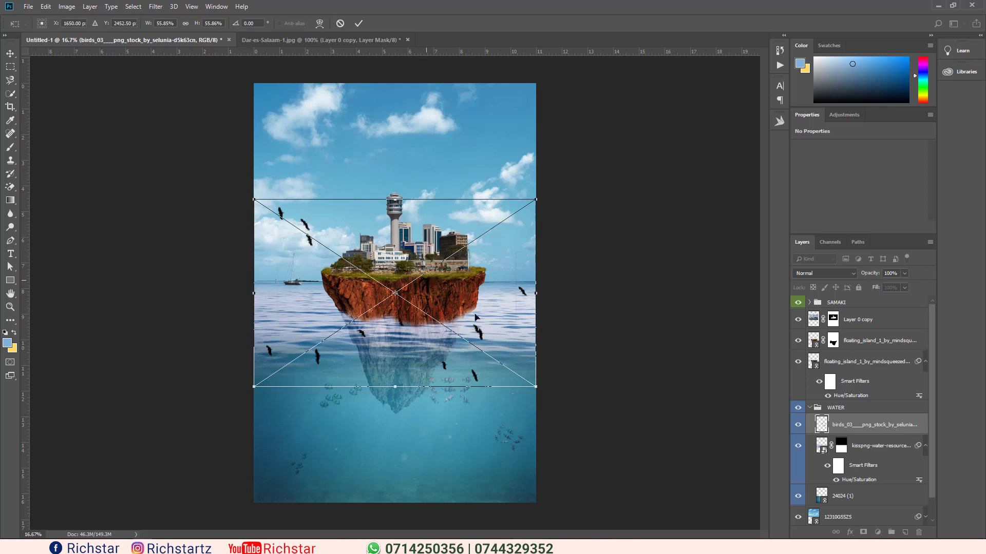
left_click_drag(531, 385, 365, 272)
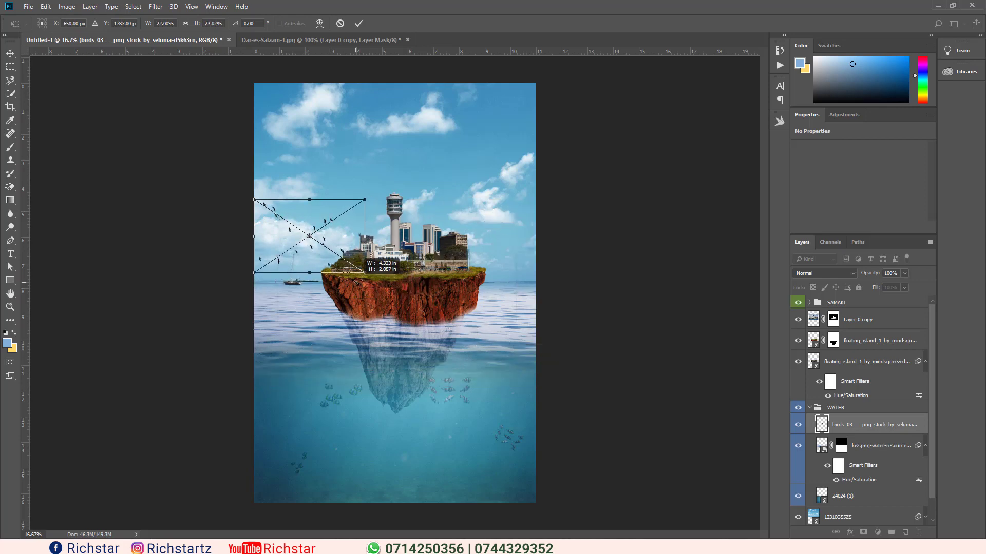
left_click_drag(325, 241, 466, 141)
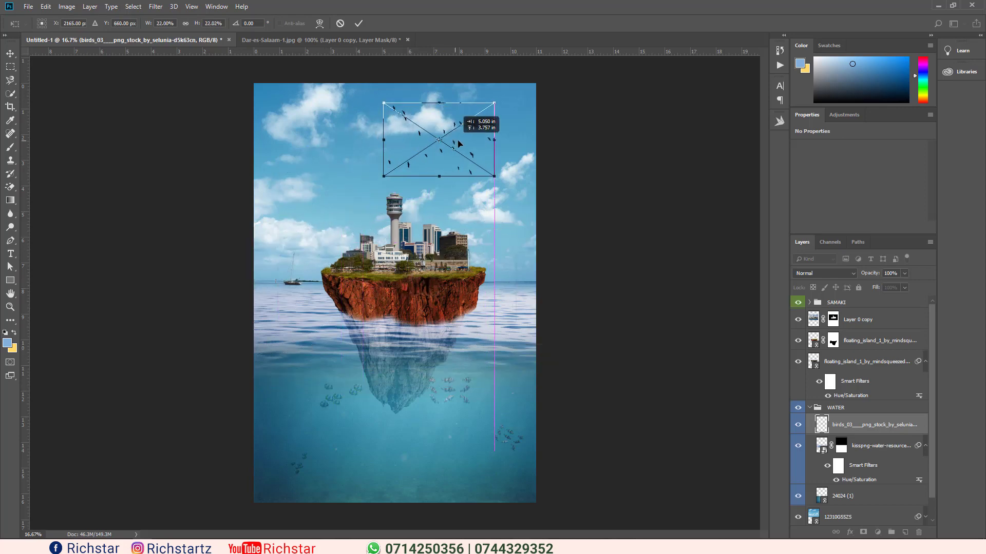
mouse_move(504, 176)
left_mouse_down()
mouse_move(464, 156)
mouse_move(515, 133)
left_mouse_up()
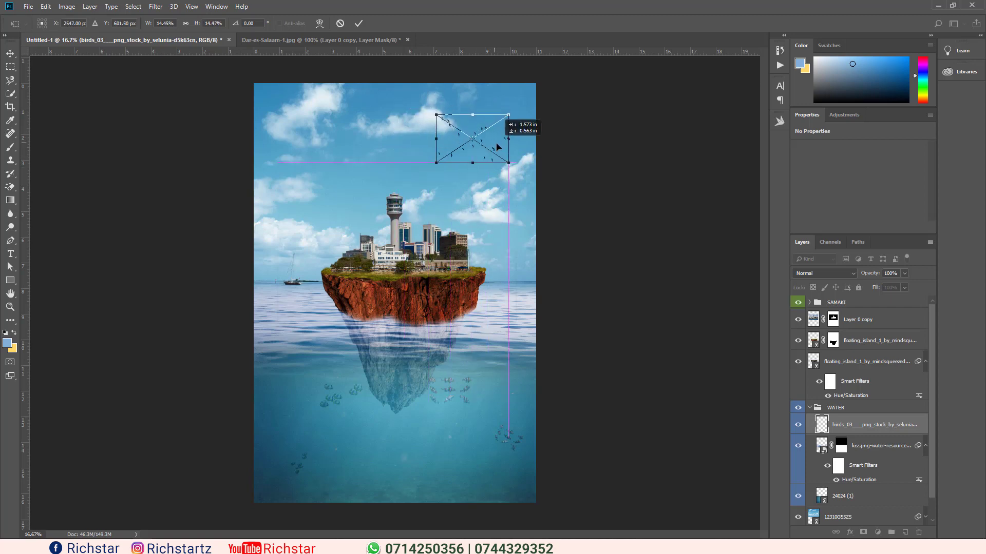
left_click(358, 23)
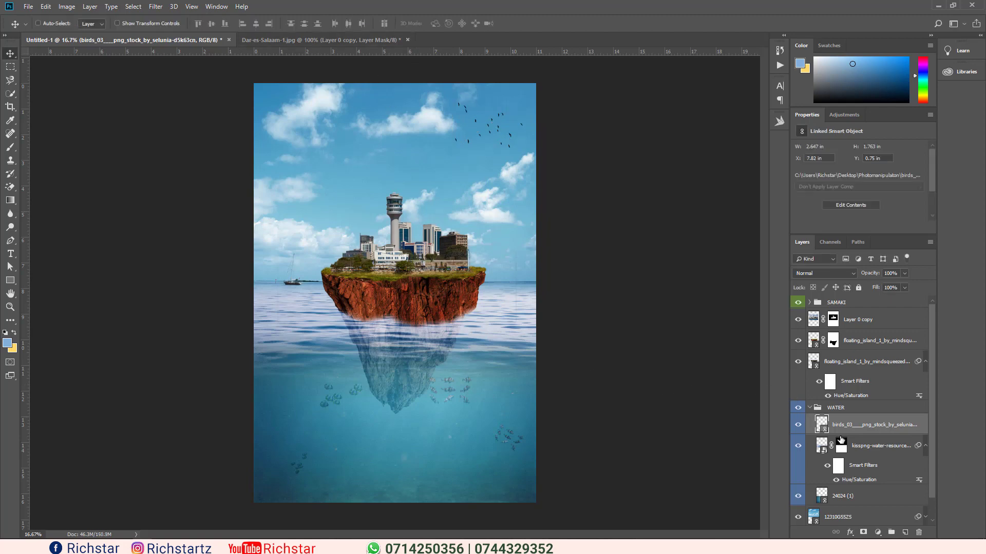
- Duplicate the birds layer and move the resized copy into the upper-left sky
left_click_drag(851, 426, 906, 530)
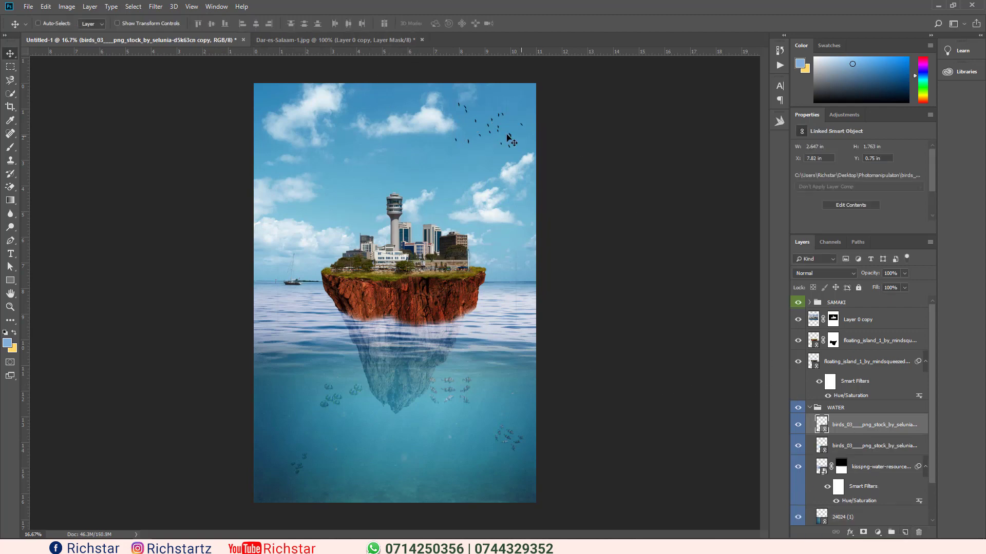
left_click_drag(519, 160, 339, 176)
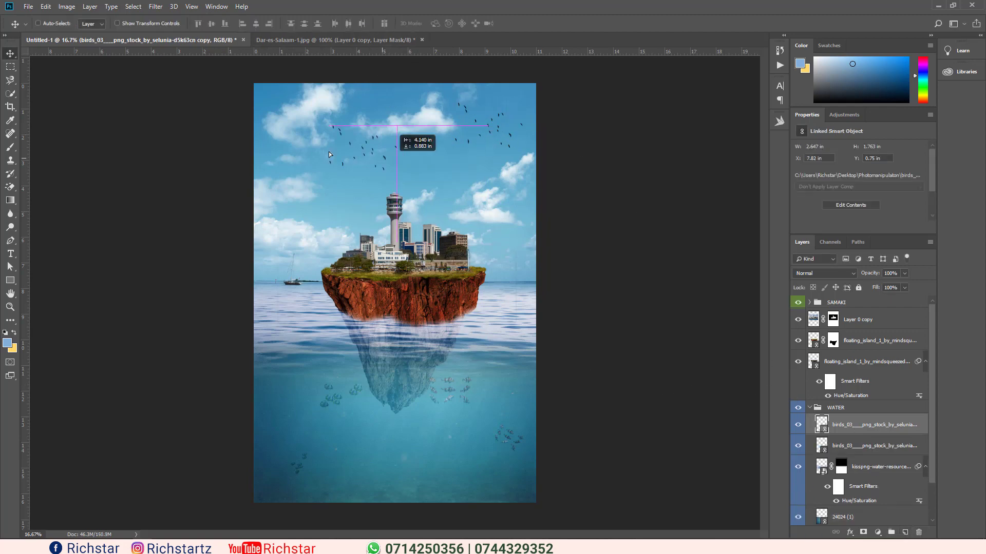
left_click(117, 23)
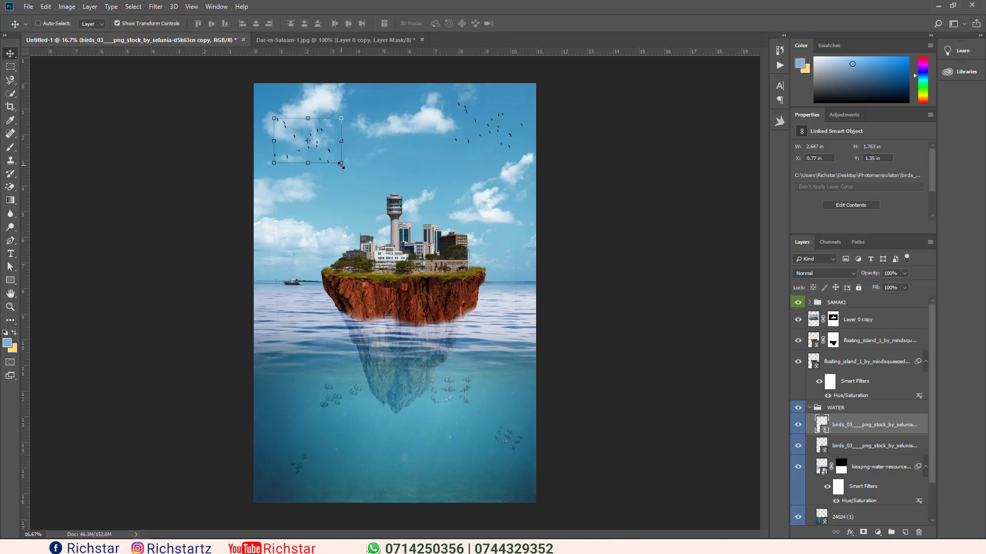
mouse_move(341, 165)
left_mouse_down()
mouse_move(403, 224)
mouse_move(394, 218)
left_mouse_up()
left_click_drag(377, 182, 310, 169)
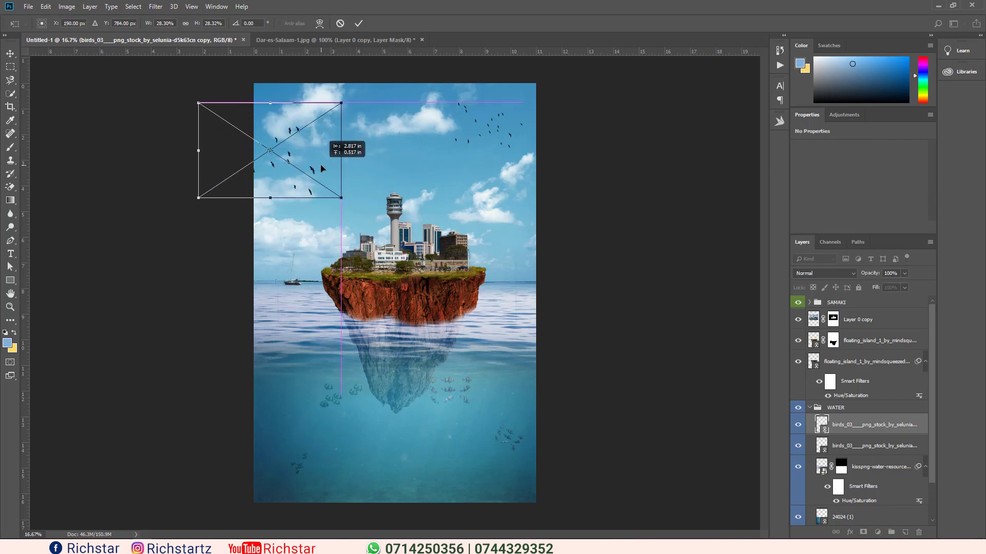
left_click(358, 23)
- Flip the copied flock horizontally, resize and tilt it, then collapse the WATER group
left_click(64, 7)
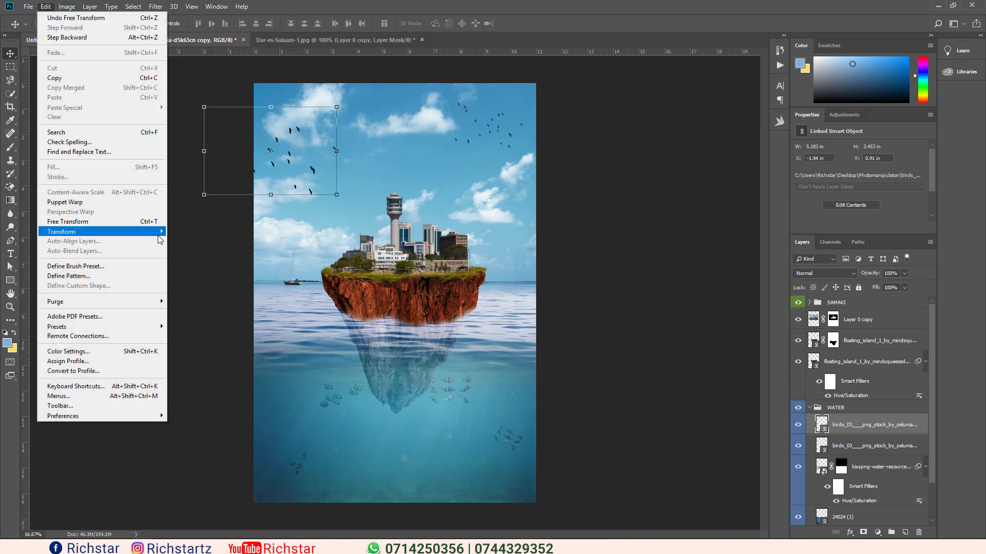
mouse_move(100, 232)
left_click(221, 346)
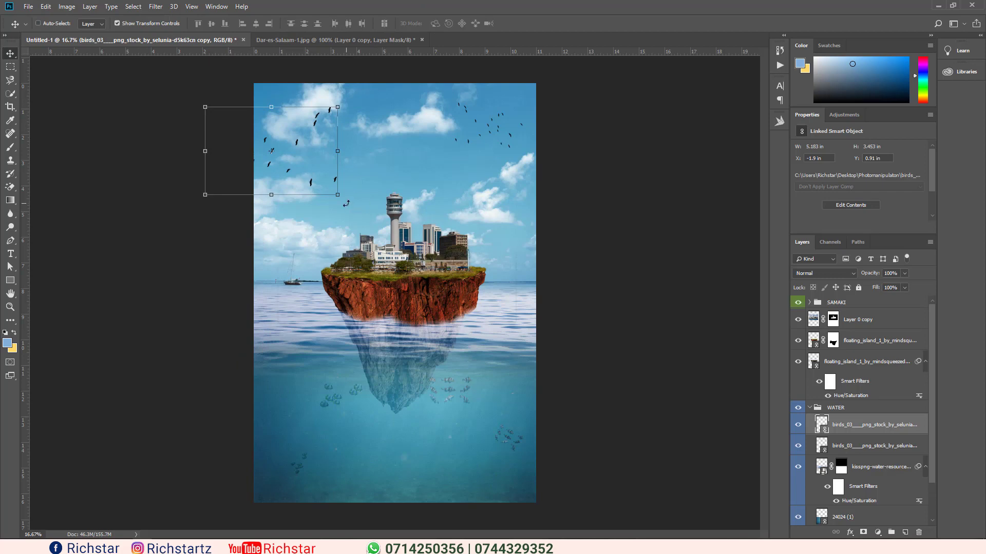
mouse_move(337, 194)
left_mouse_down()
mouse_move(343, 187)
mouse_move(343, 198)
mouse_move(323, 166)
mouse_move(310, 189)
left_mouse_up()
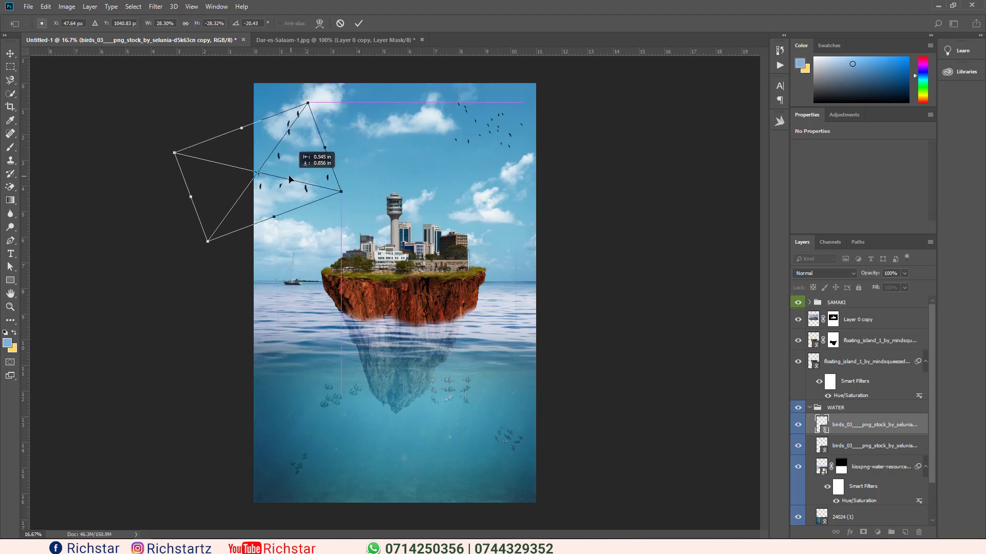
left_click(361, 22)
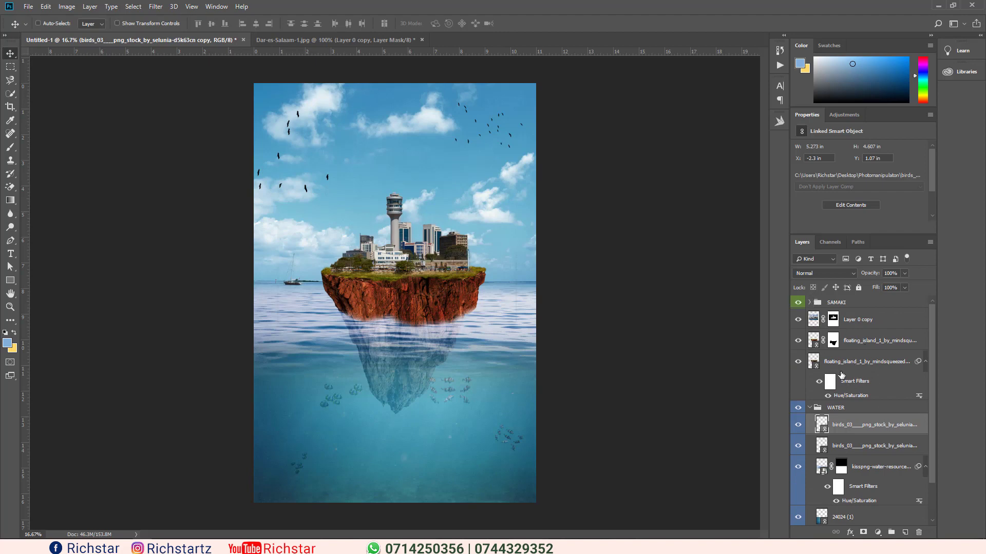
left_click(811, 407)
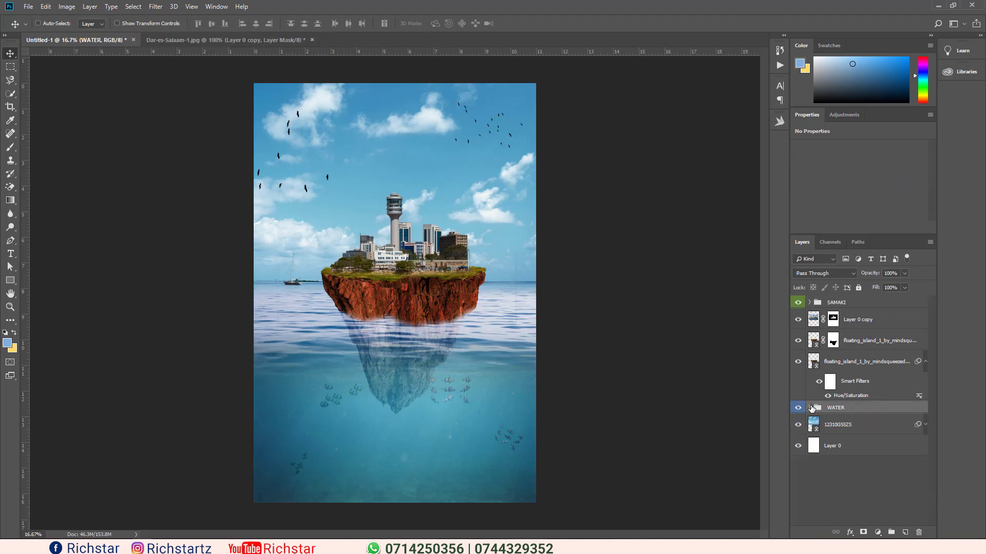
- Add a Photo Filter adjustment layer to the whole composition, previewing Sepia first
left_click(874, 482)
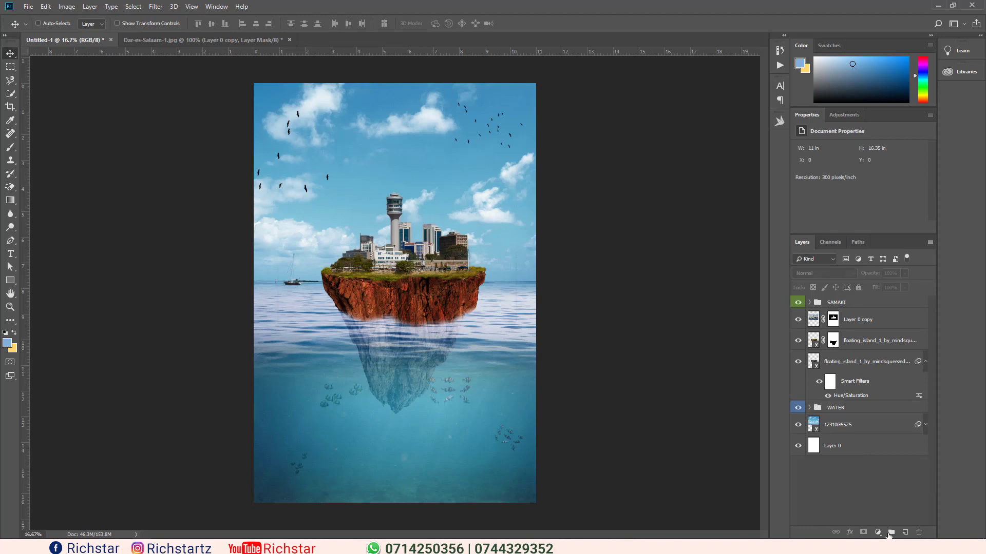
left_click(878, 534)
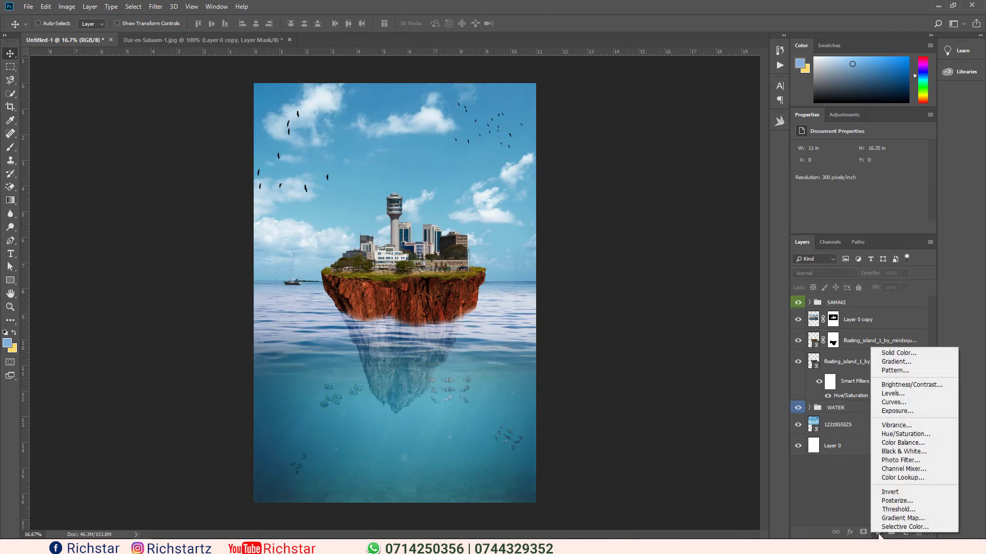
left_click(879, 534)
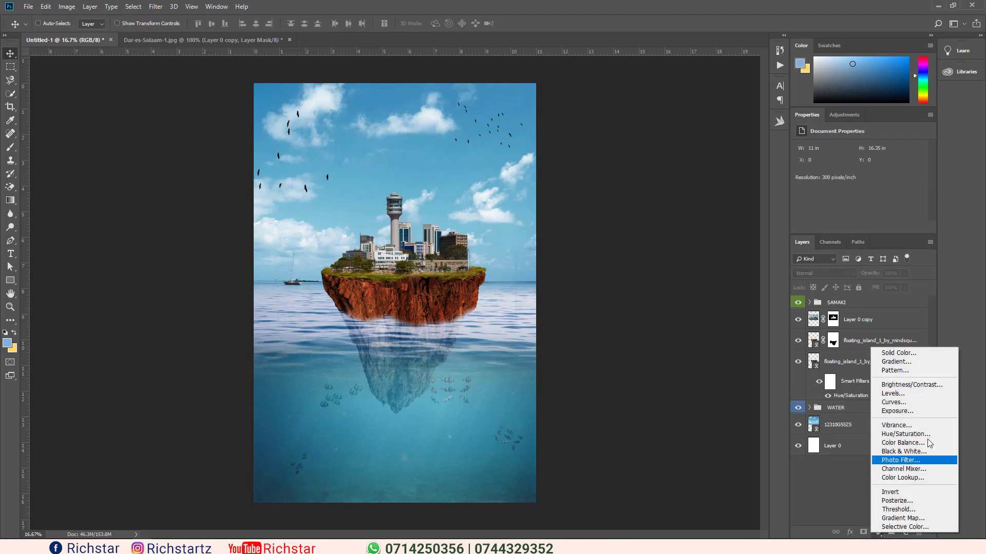
left_click(894, 461)
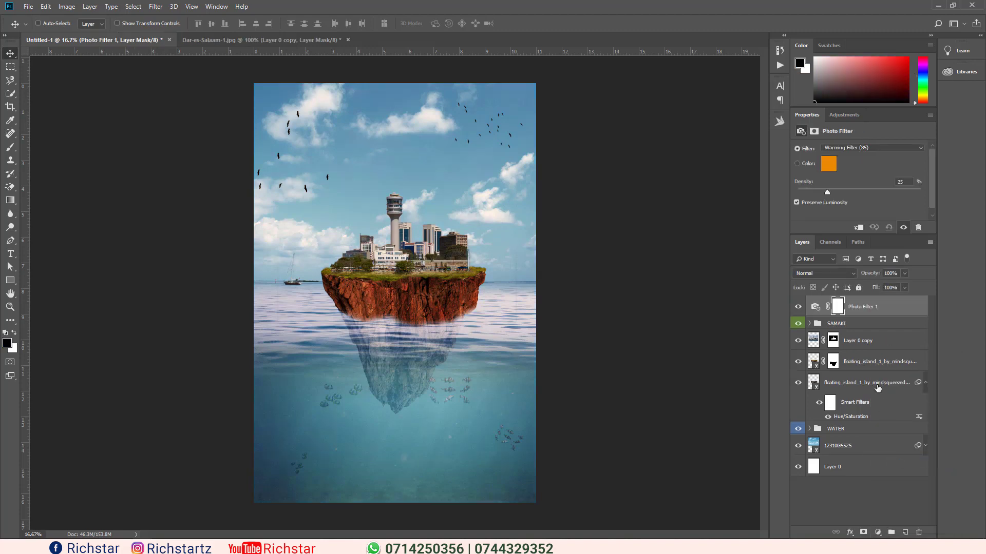
left_click(835, 153)
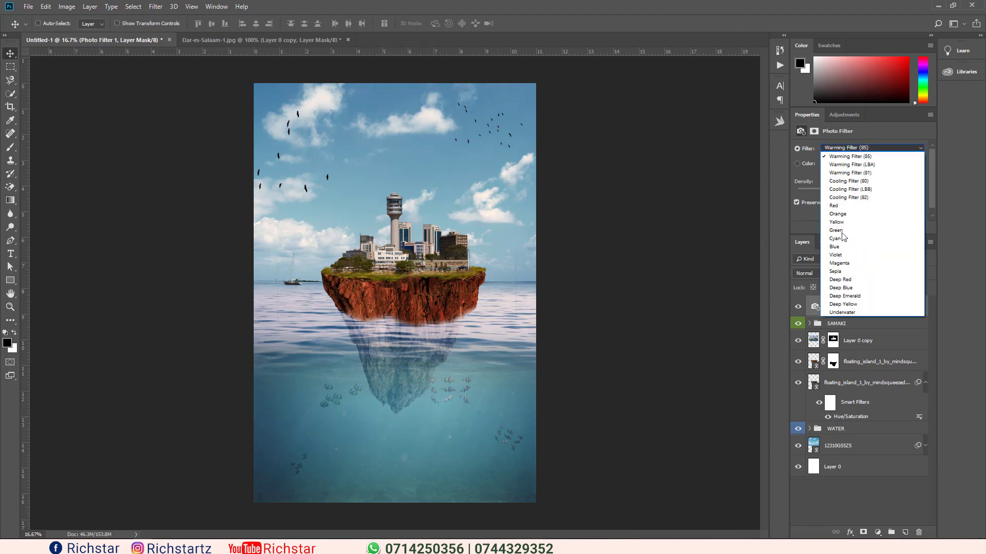
left_click(839, 271)
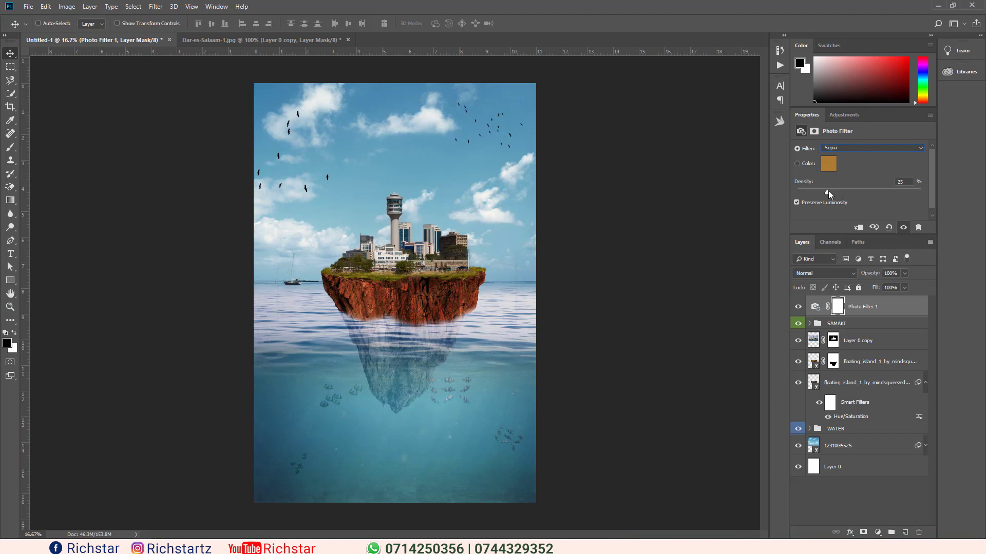
- Compare filter presets and settle on Cooling Filter (80) at 38% density
left_click(798, 307)
left_click(798, 307)
left_click(833, 149)
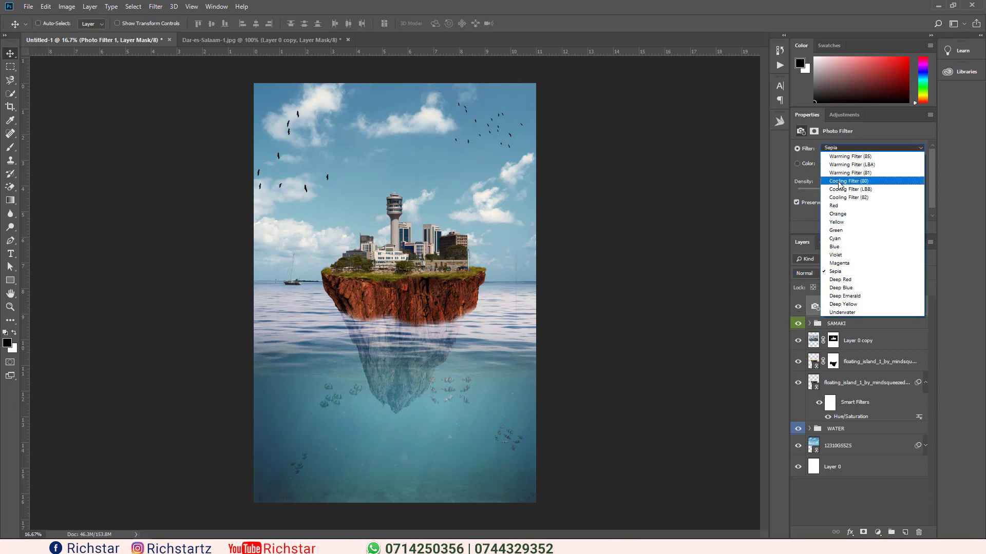
left_click(838, 172)
left_click(840, 149)
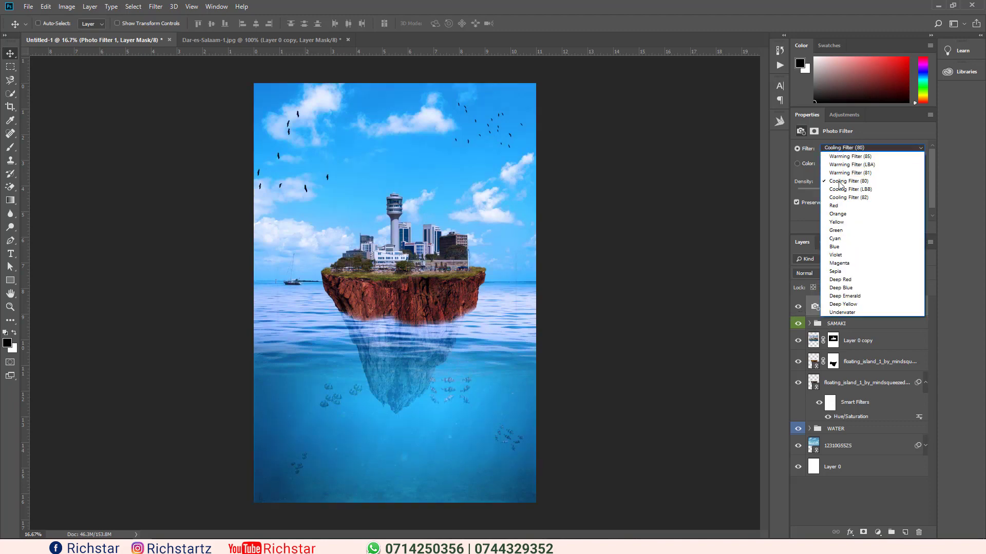
left_click(836, 215)
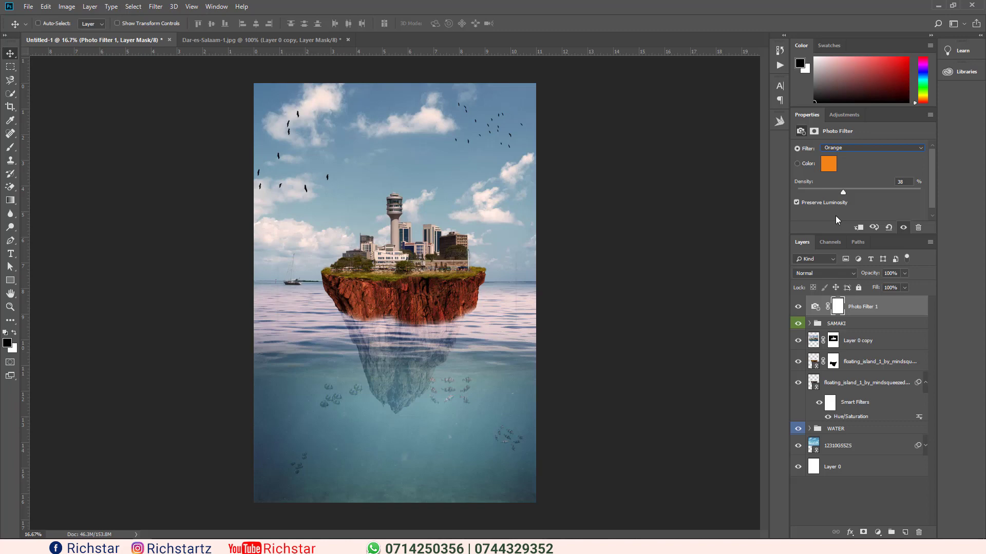
left_click(853, 148)
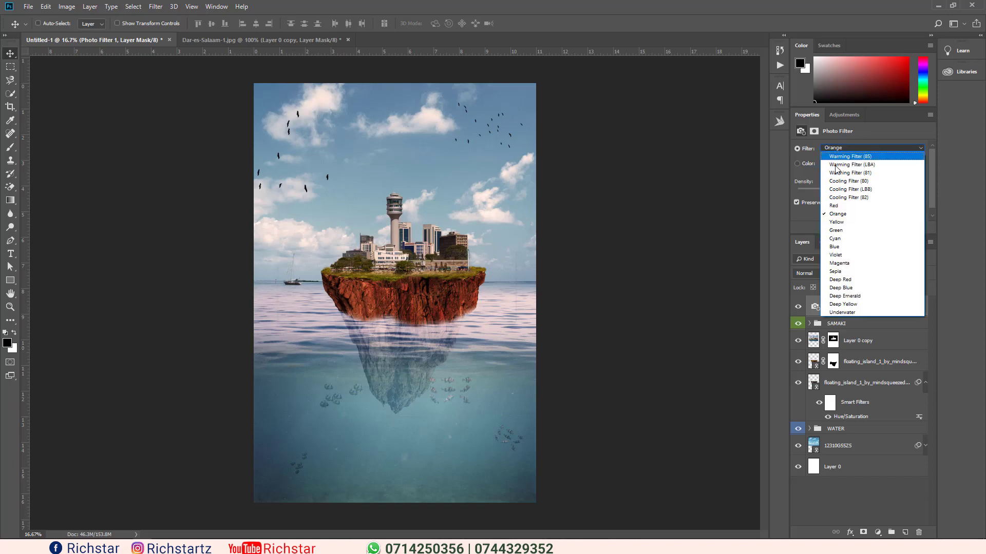
left_click(834, 182)
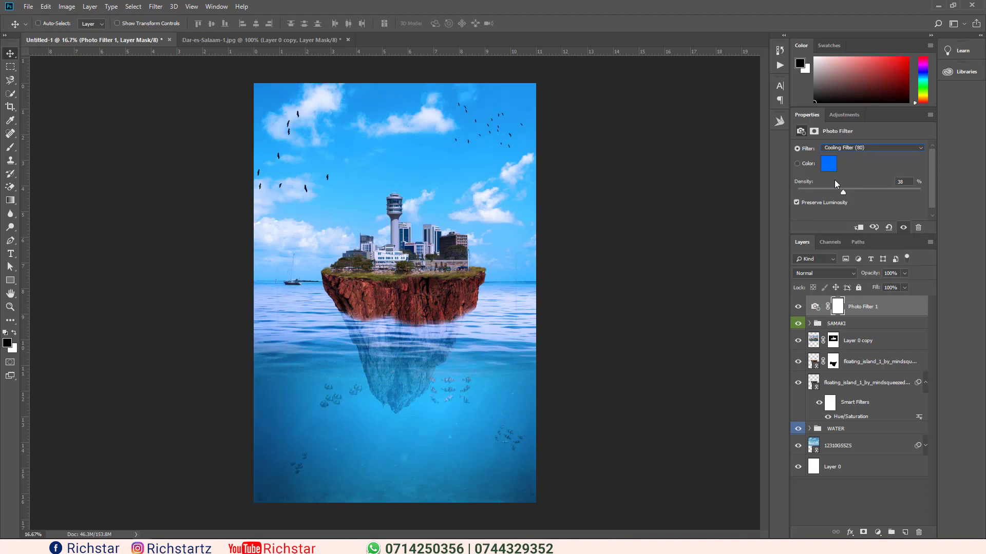